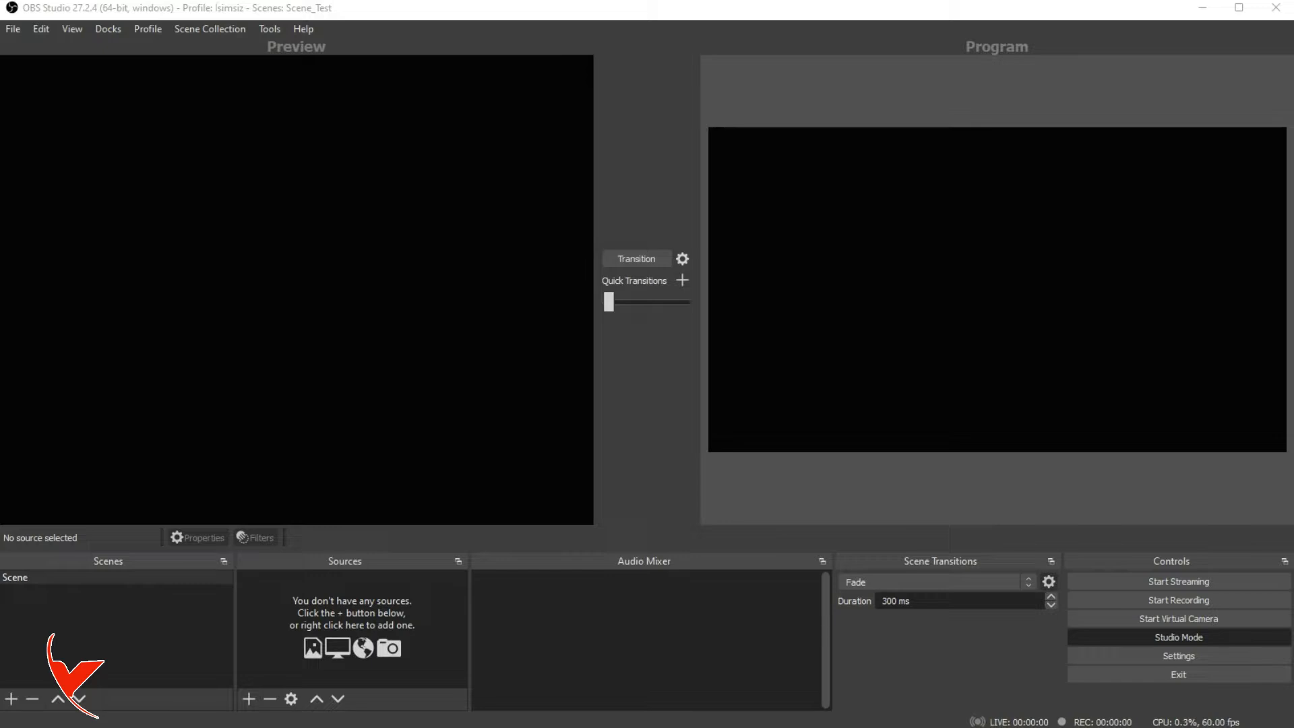
Step: Add a new scene named Scene 2
{"action": "left_click", "coordinate": [582, 621]}
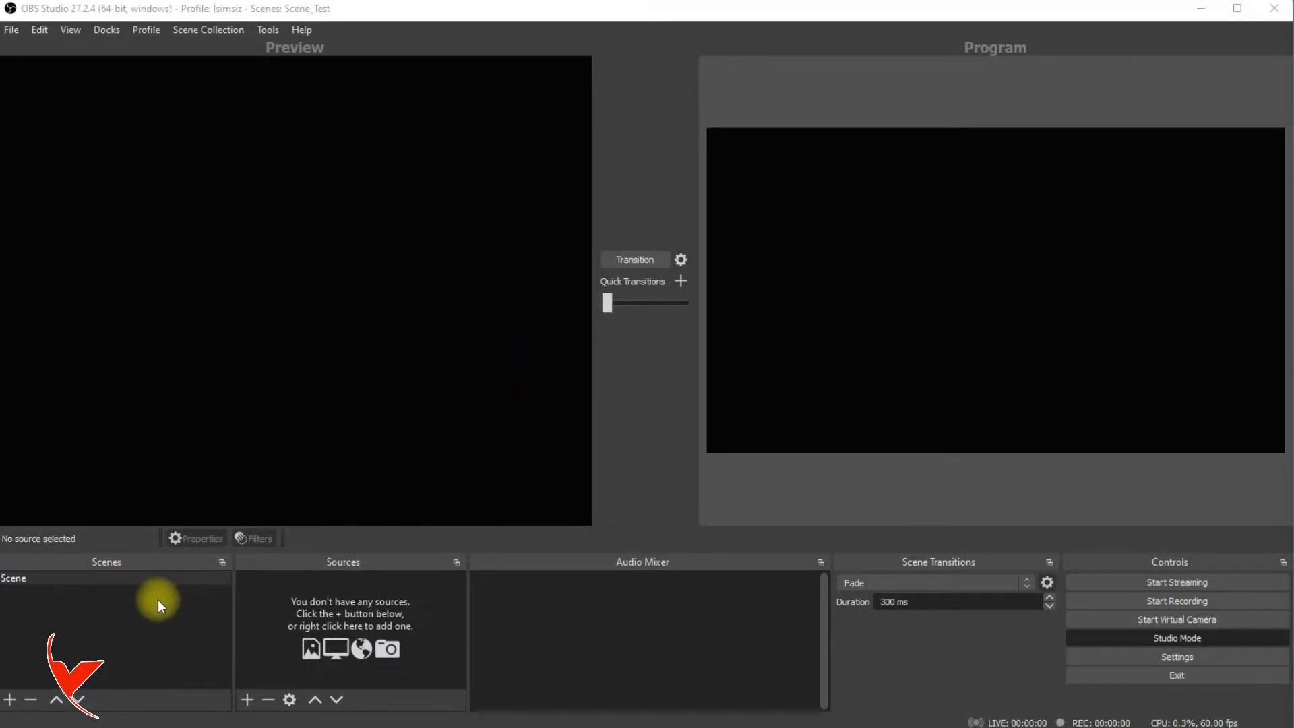
{"action": "left_click", "coordinate": [10, 701]}
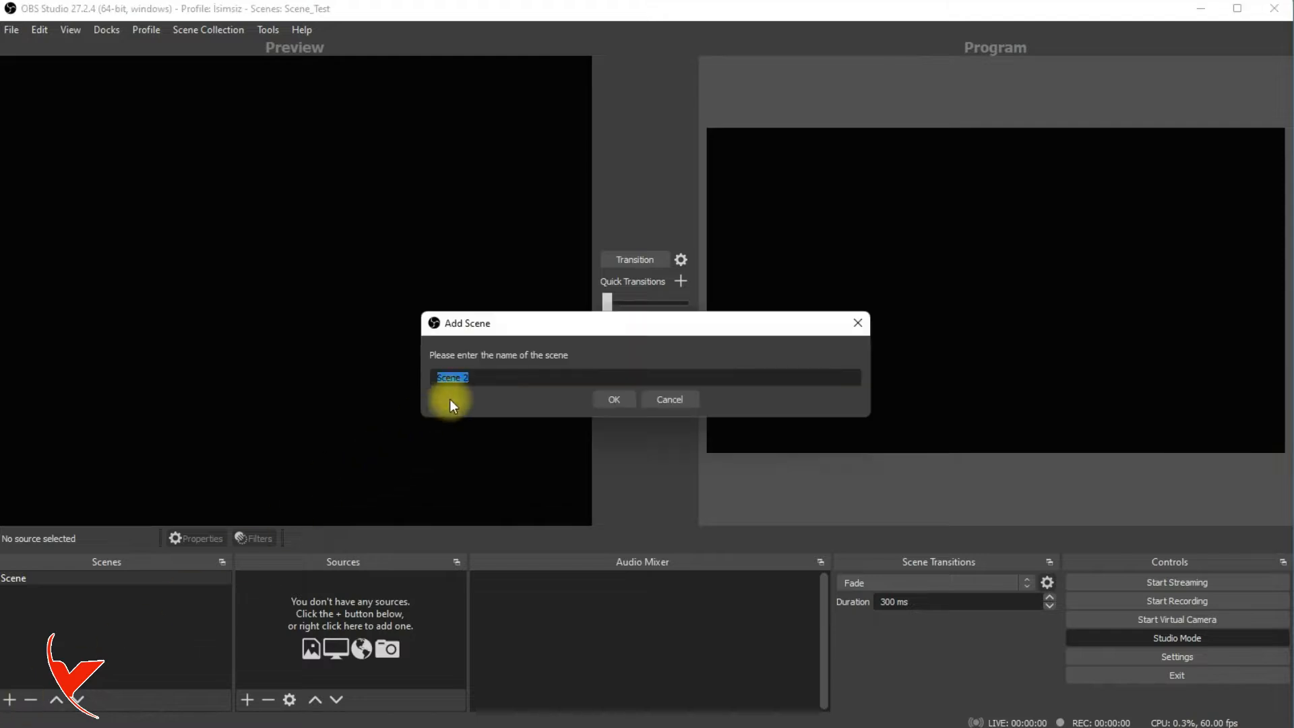
{"action": "left_click", "coordinate": [613, 400]}
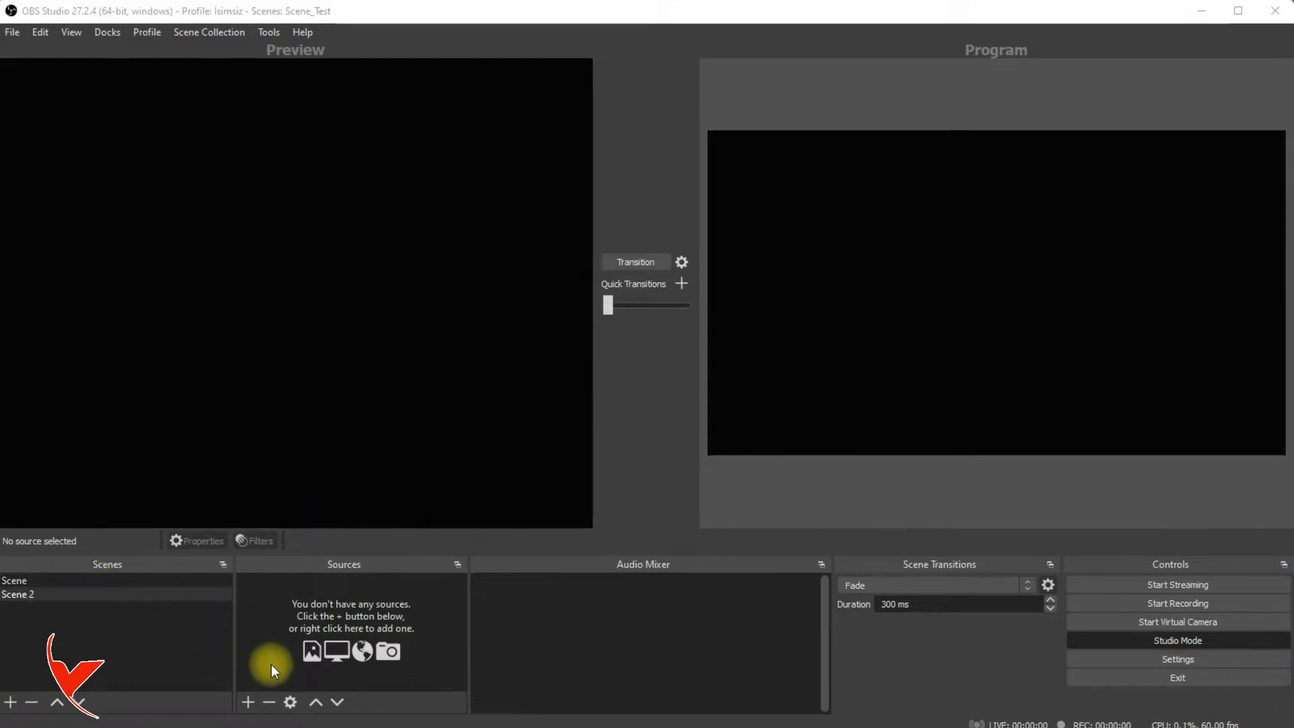
Step: Add a Video Capture Device source named Camera that uses the Camera (NVIDIA Broadcast) device
{"action": "left_click", "coordinate": [248, 702]}
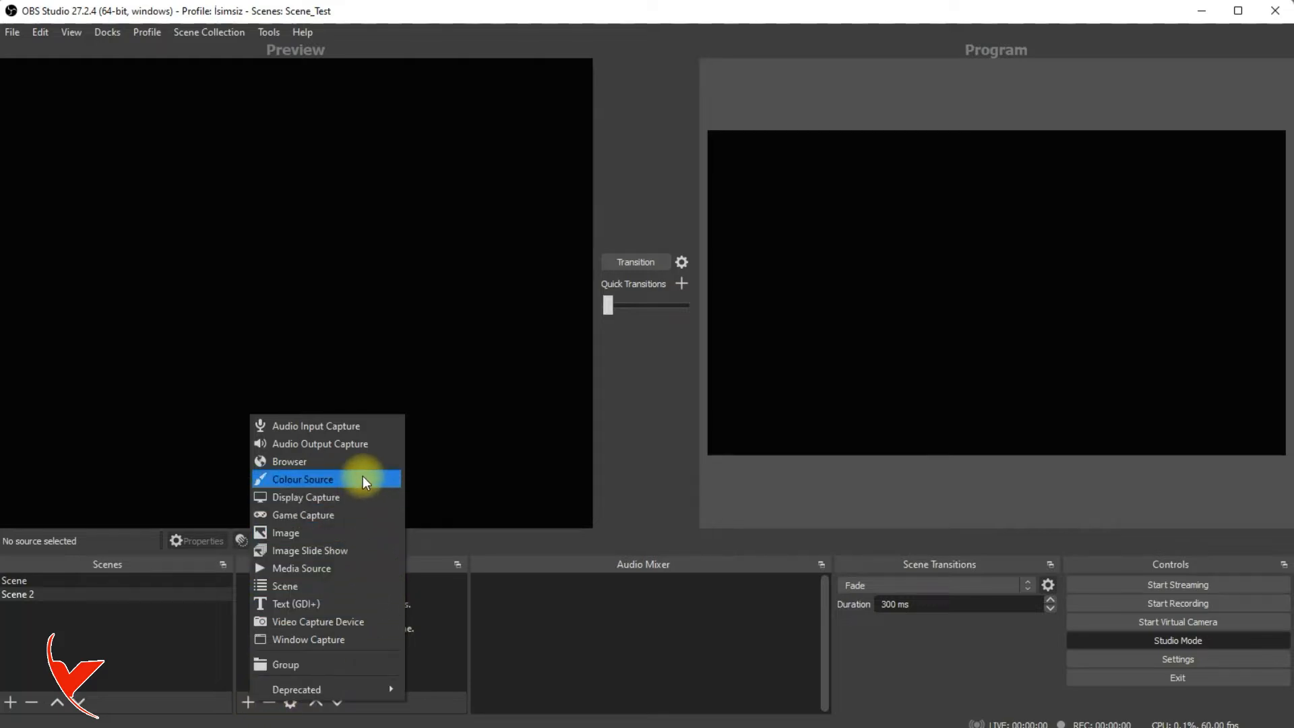
{"action": "left_click", "coordinate": [317, 620]}
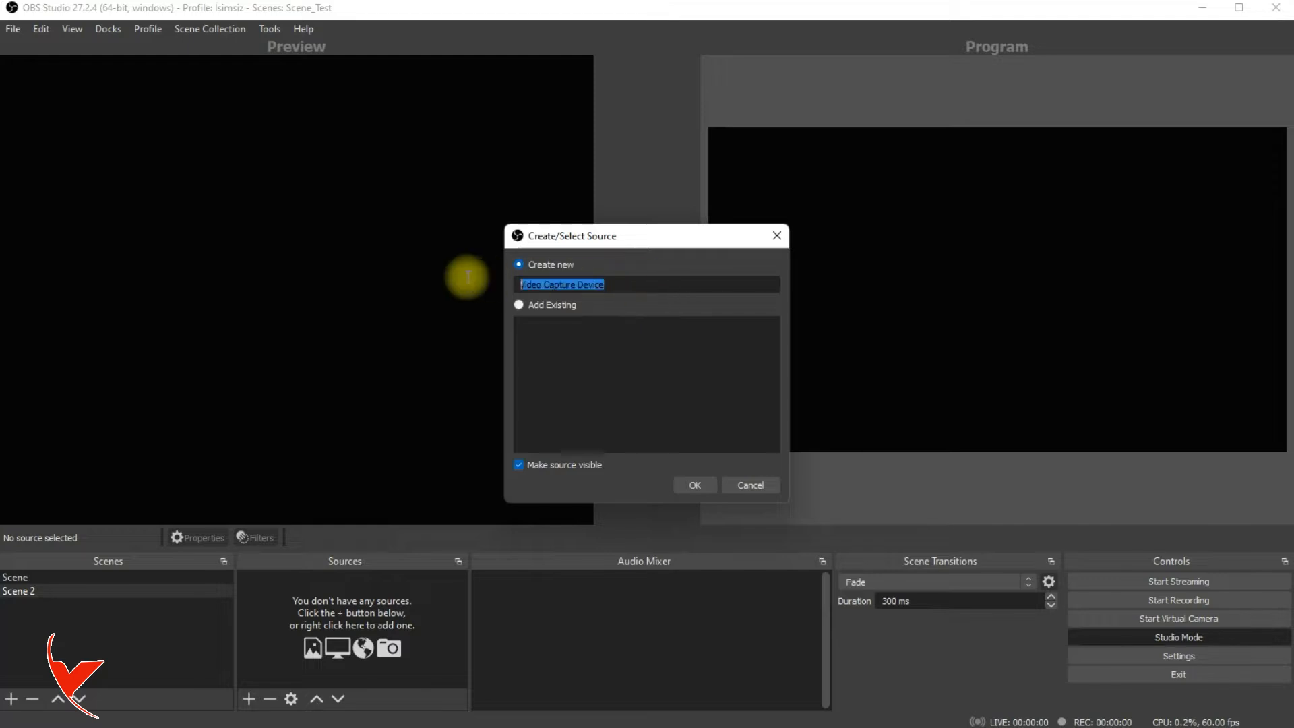
{"action": "type", "text": "Camera"}
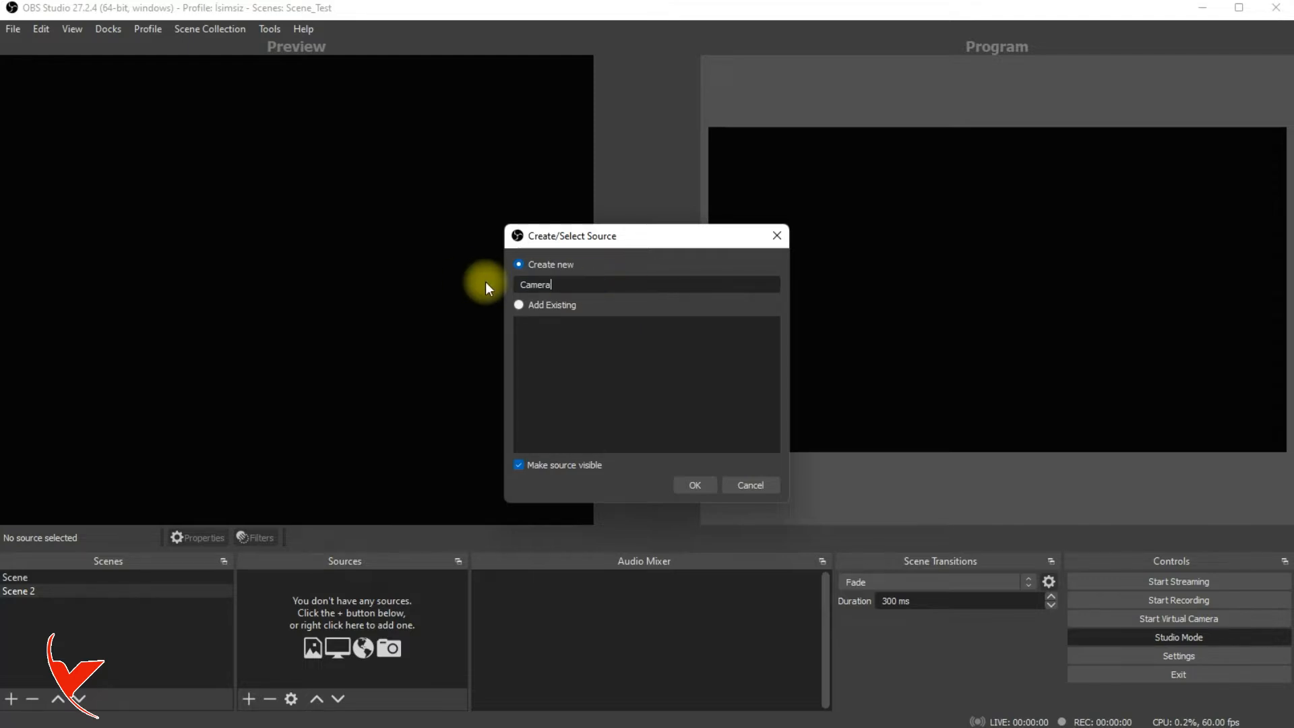
{"action": "left_click", "coordinate": [701, 483]}
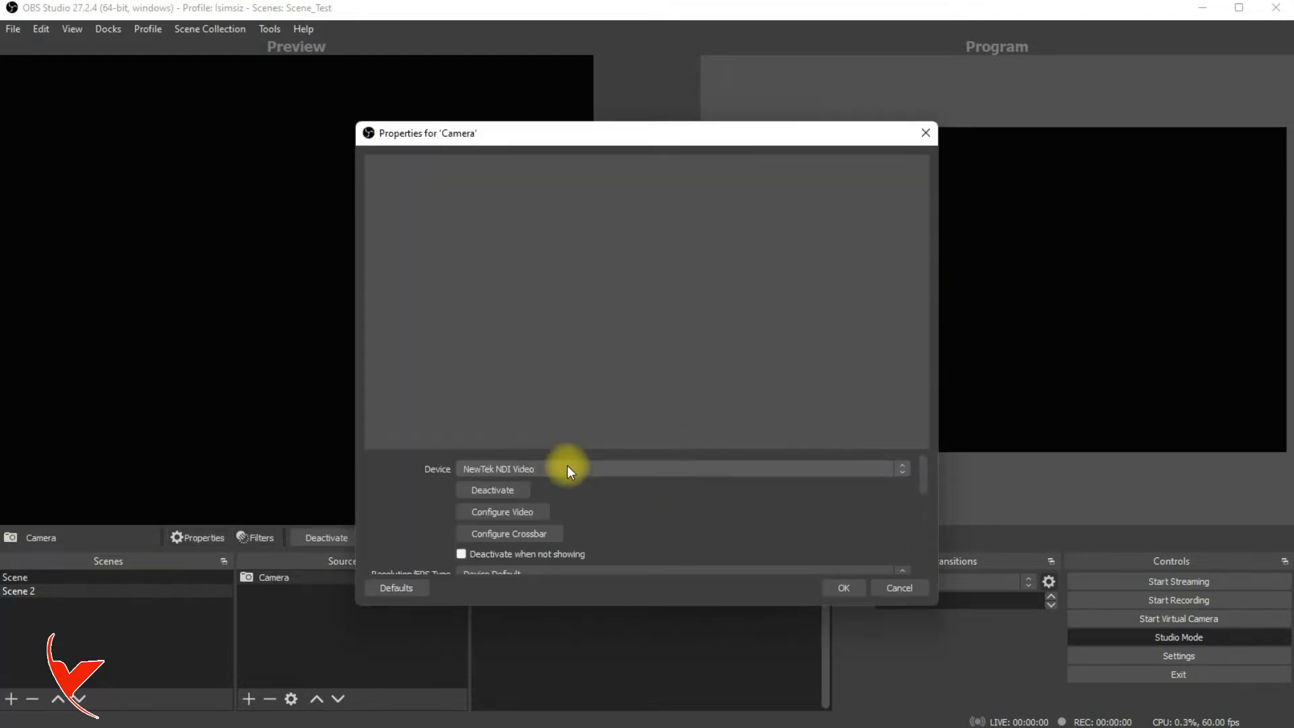
{"action": "left_click", "coordinate": [539, 470]}
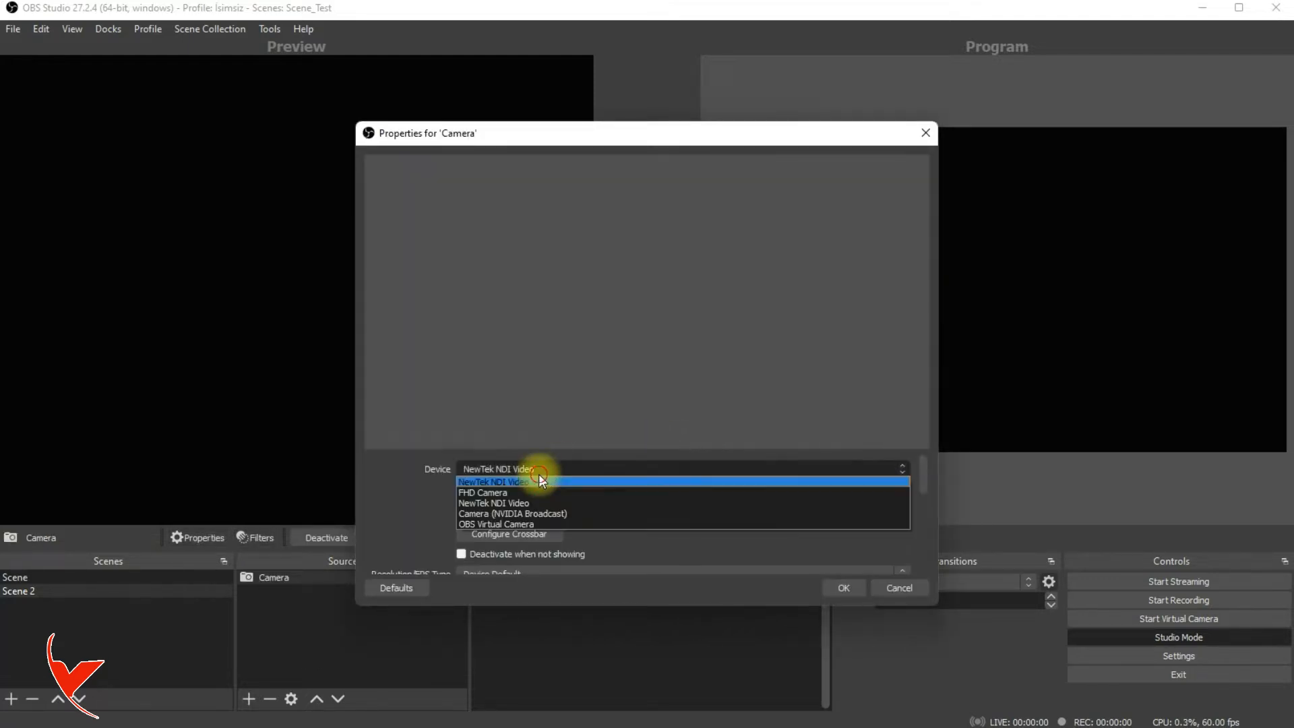
{"action": "left_click", "coordinate": [525, 512]}
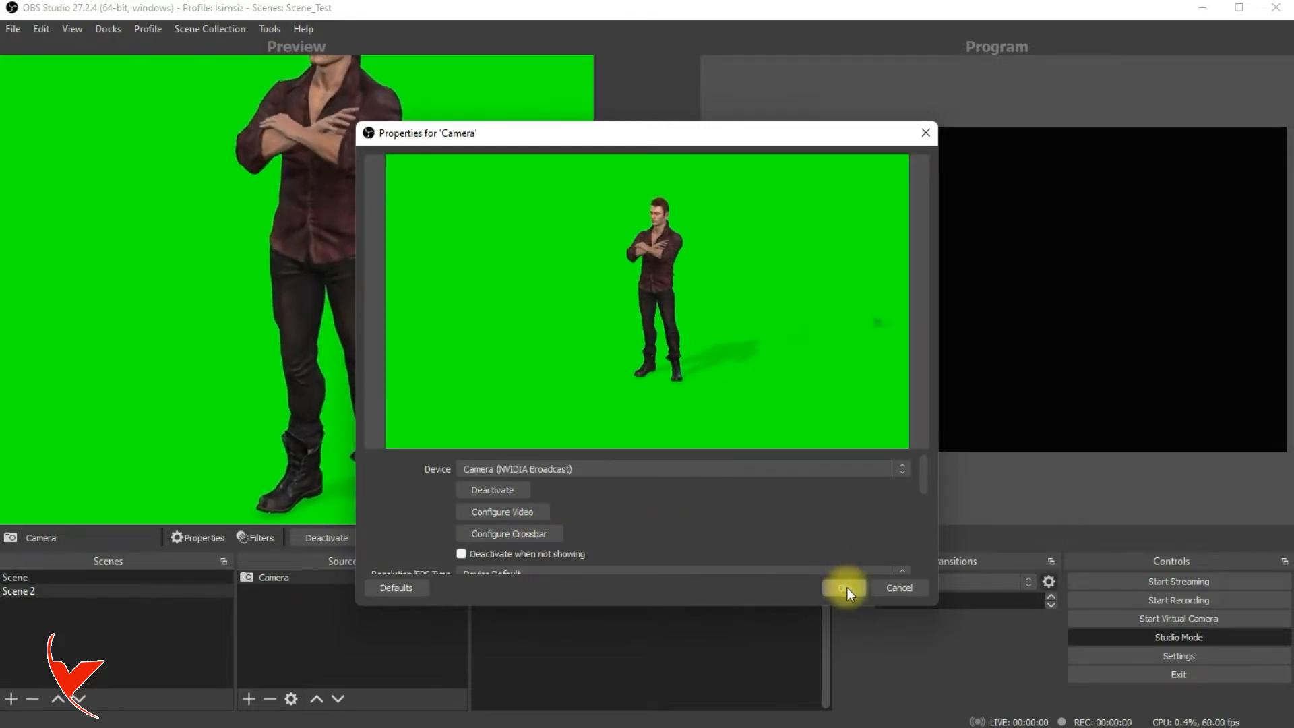
{"action": "left_click", "coordinate": [844, 588]}
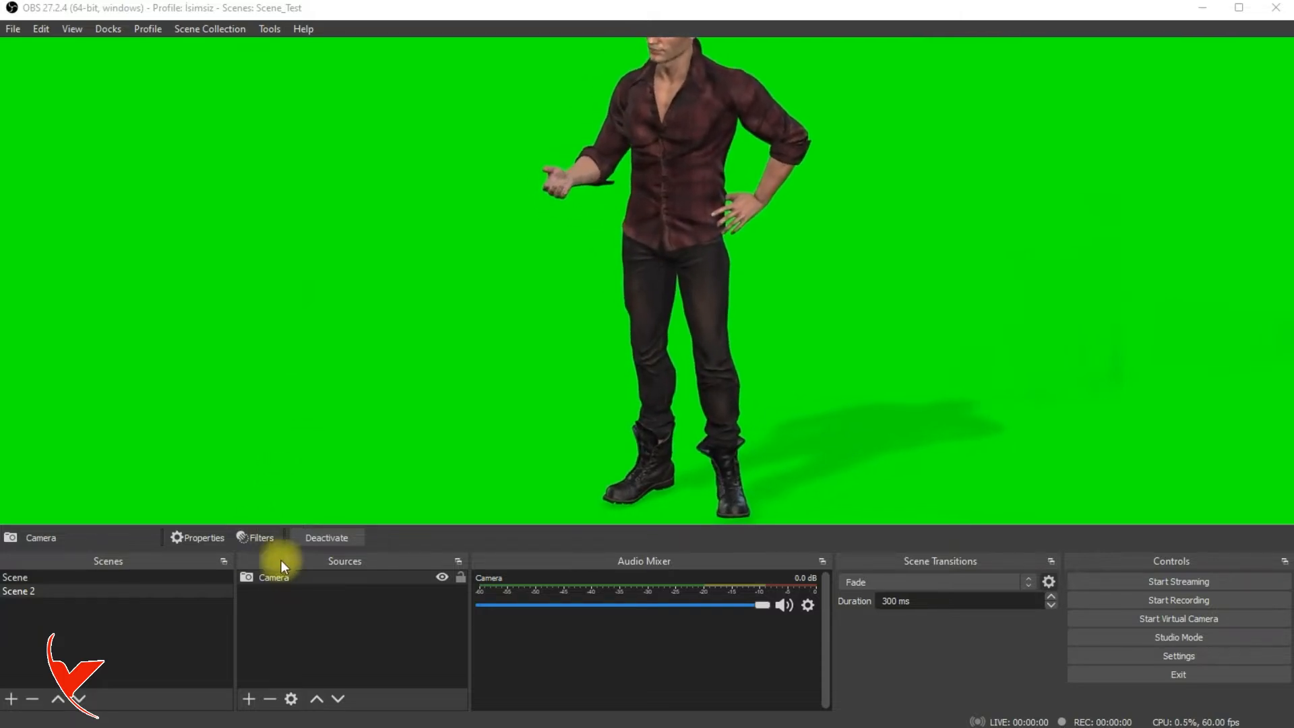
Step: Add a Chroma Key effect filter to the Camera source, keeping the green key colour
{"action": "left_click", "coordinate": [285, 581]}
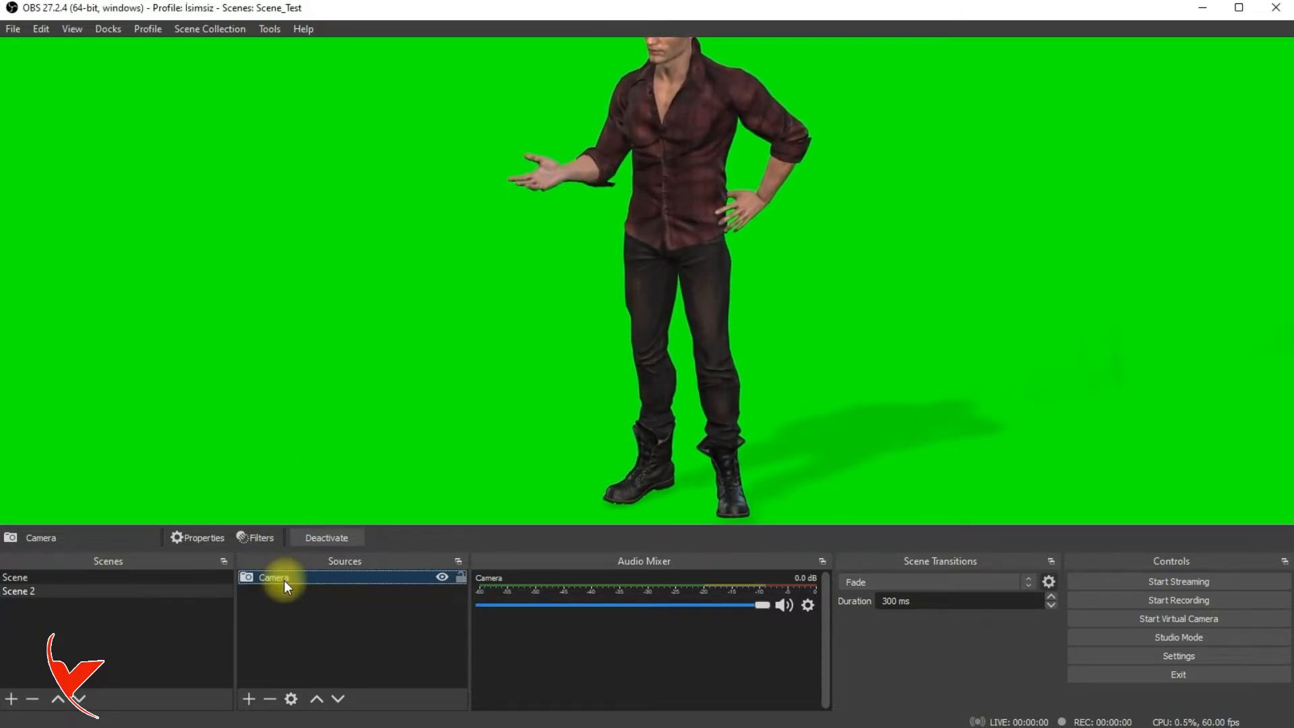
{"action": "left_click", "coordinate": [262, 537]}
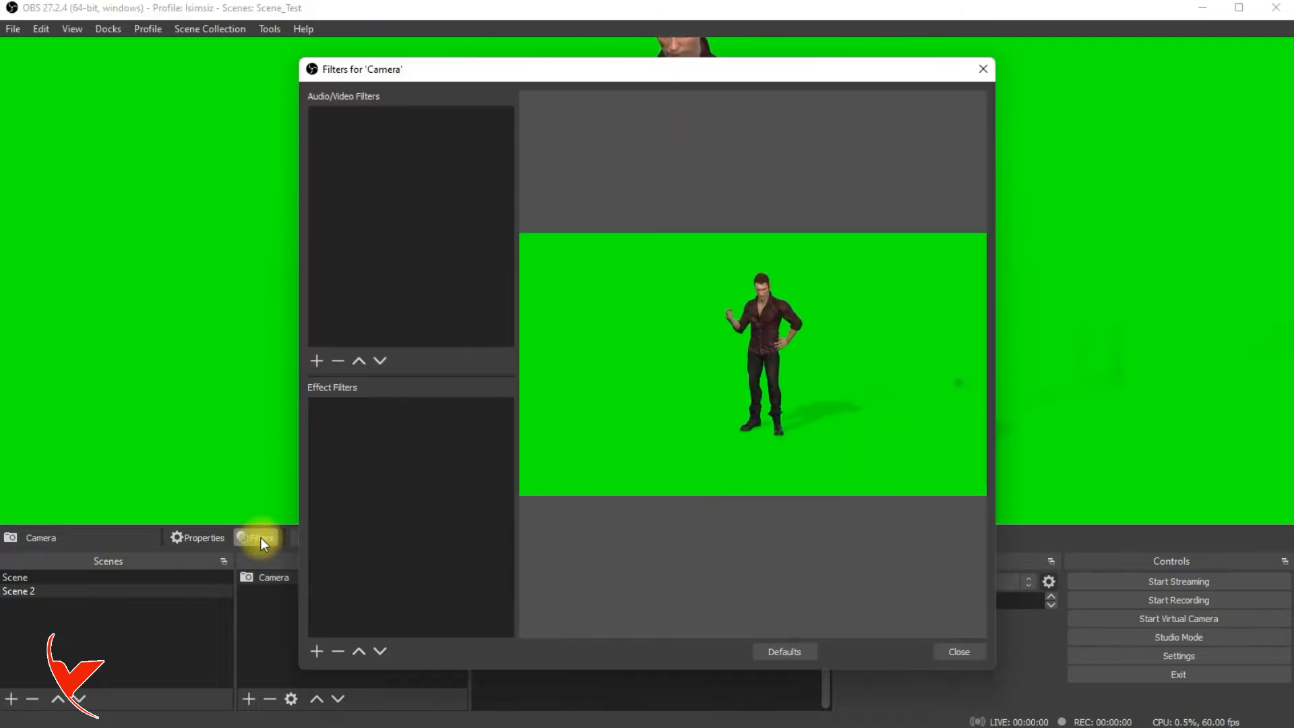
{"action": "left_click", "coordinate": [315, 651]}
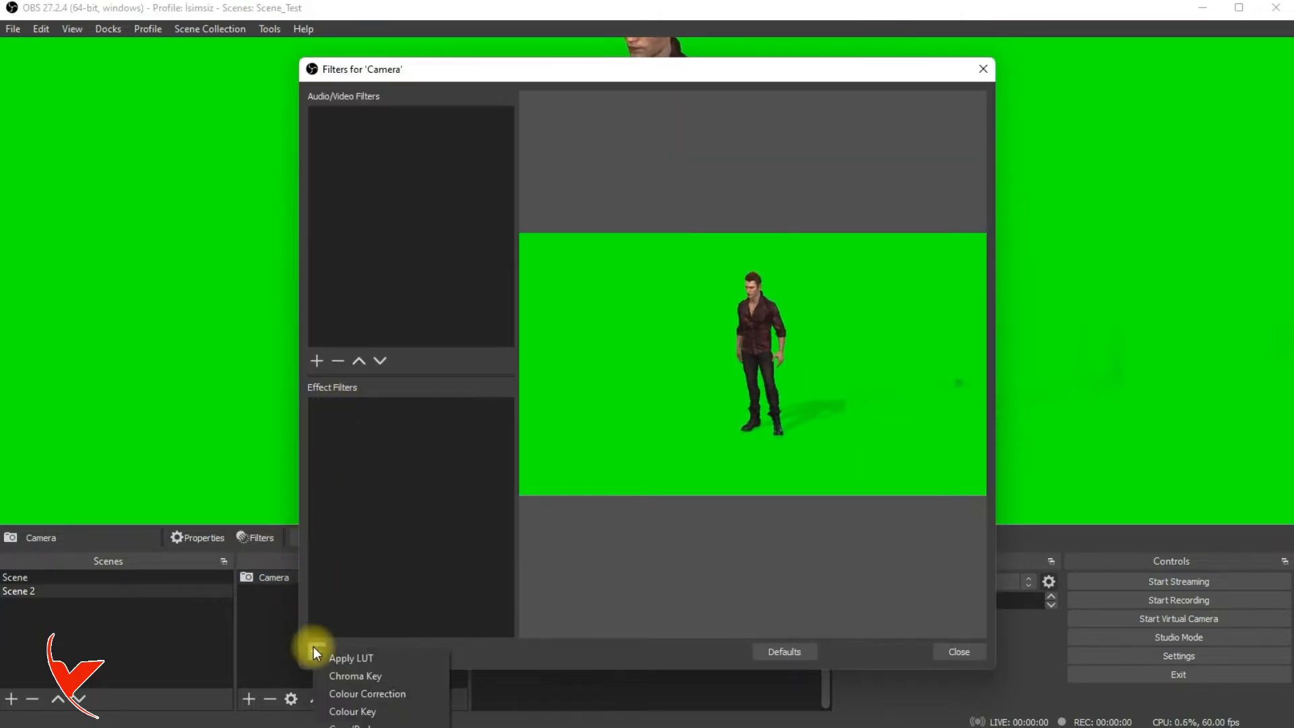
{"action": "left_click", "coordinate": [523, 76]}
{"action": "left_click_drag", "start_coordinate": [524, 79], "coordinate": [620, 0]}
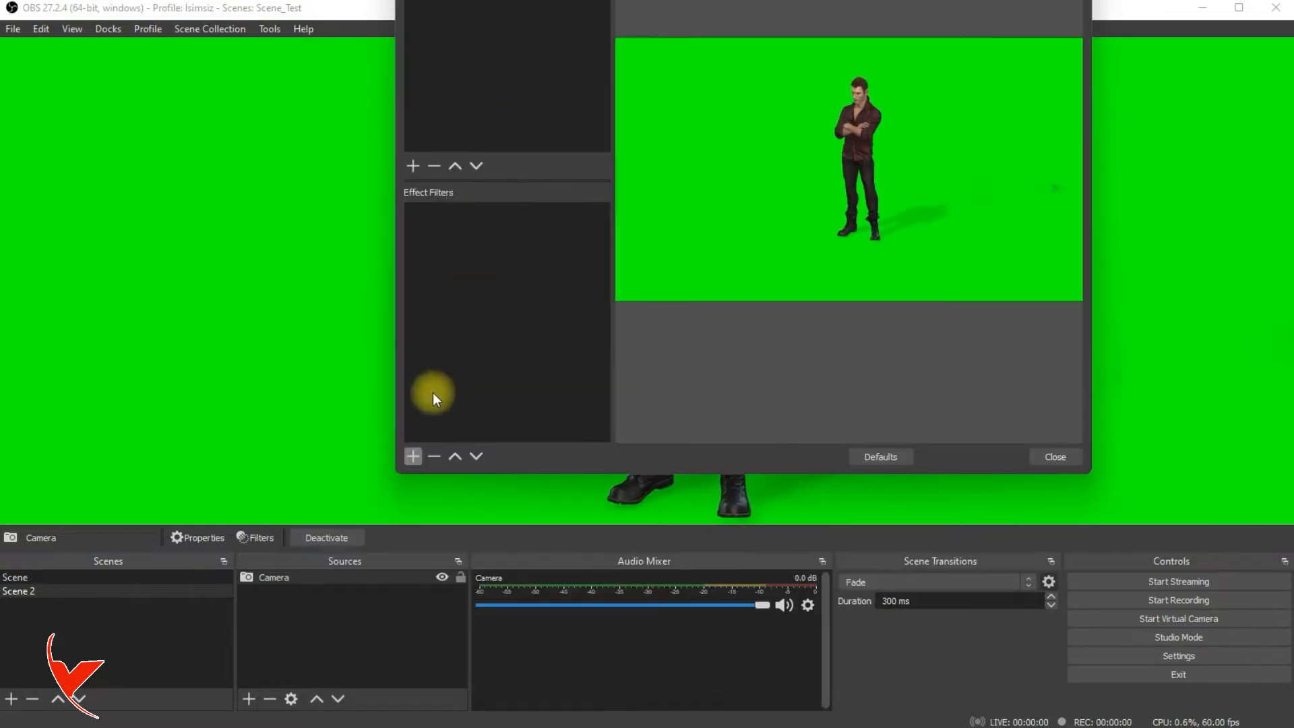
{"action": "left_click", "coordinate": [412, 456]}
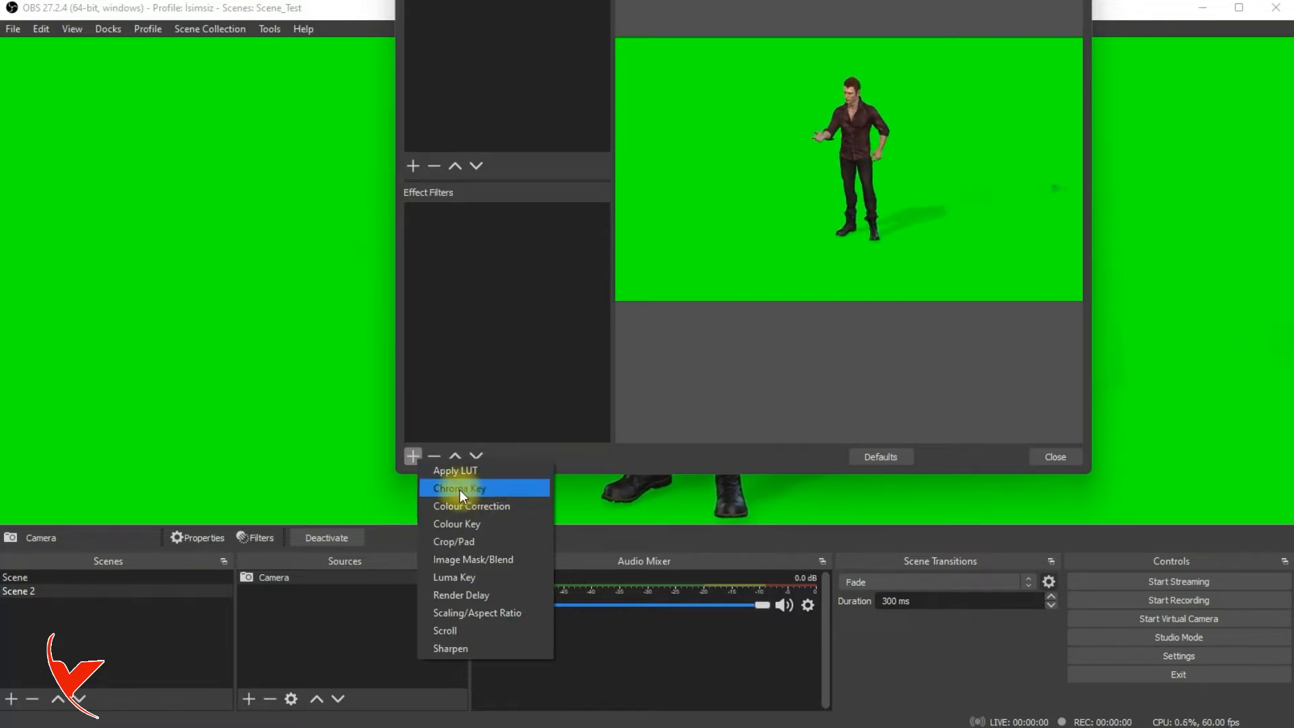
{"action": "left_click", "coordinate": [477, 488]}
{"action": "left_click", "coordinate": [710, 204]}
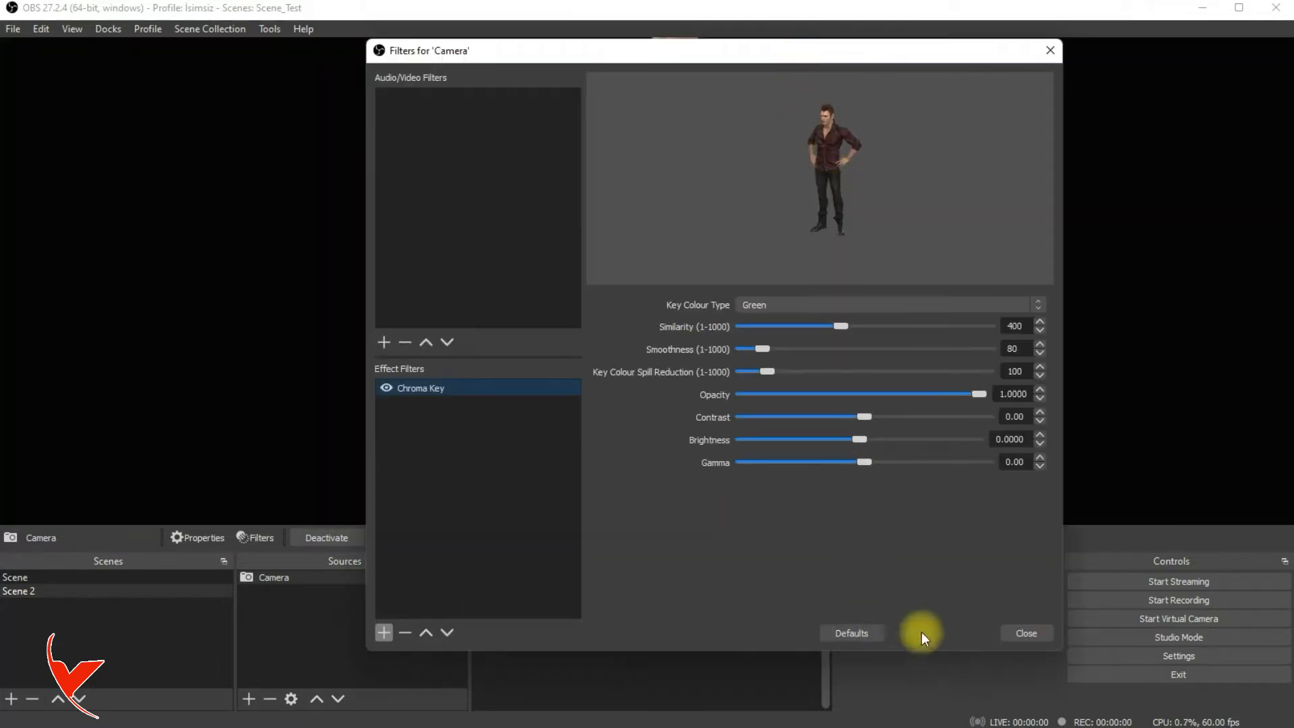
{"action": "left_click", "coordinate": [1029, 634]}
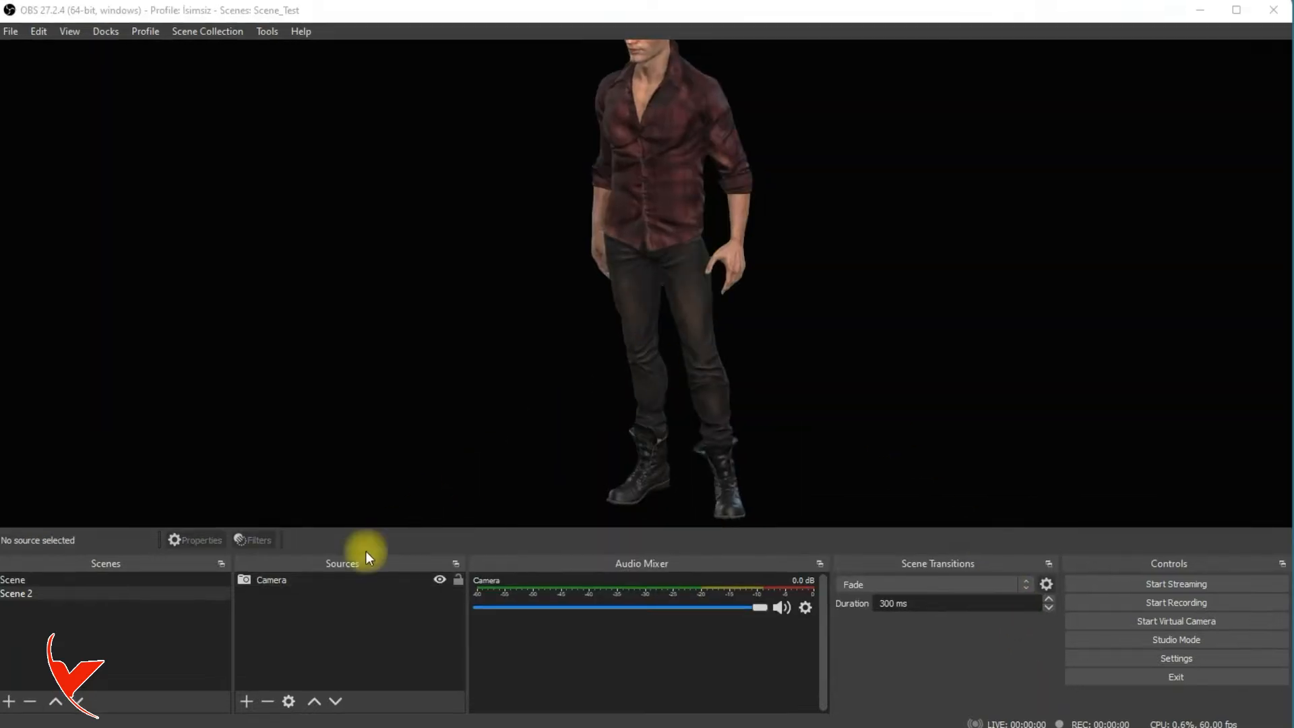
Step: Add a Media Source that plays the local file mixkit-business-woman-concentrating-on-her-laptop-42654.mp4
{"action": "left_click", "coordinate": [242, 701]}
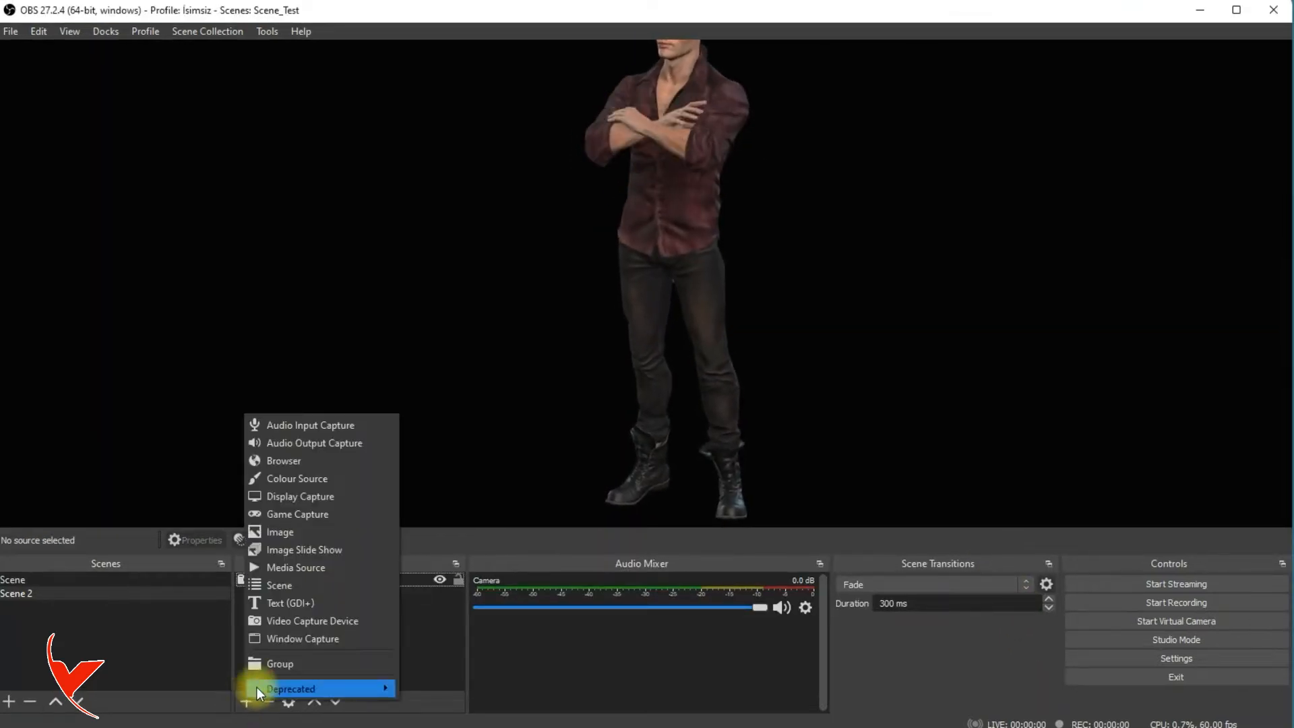
{"action": "left_click", "coordinate": [320, 567]}
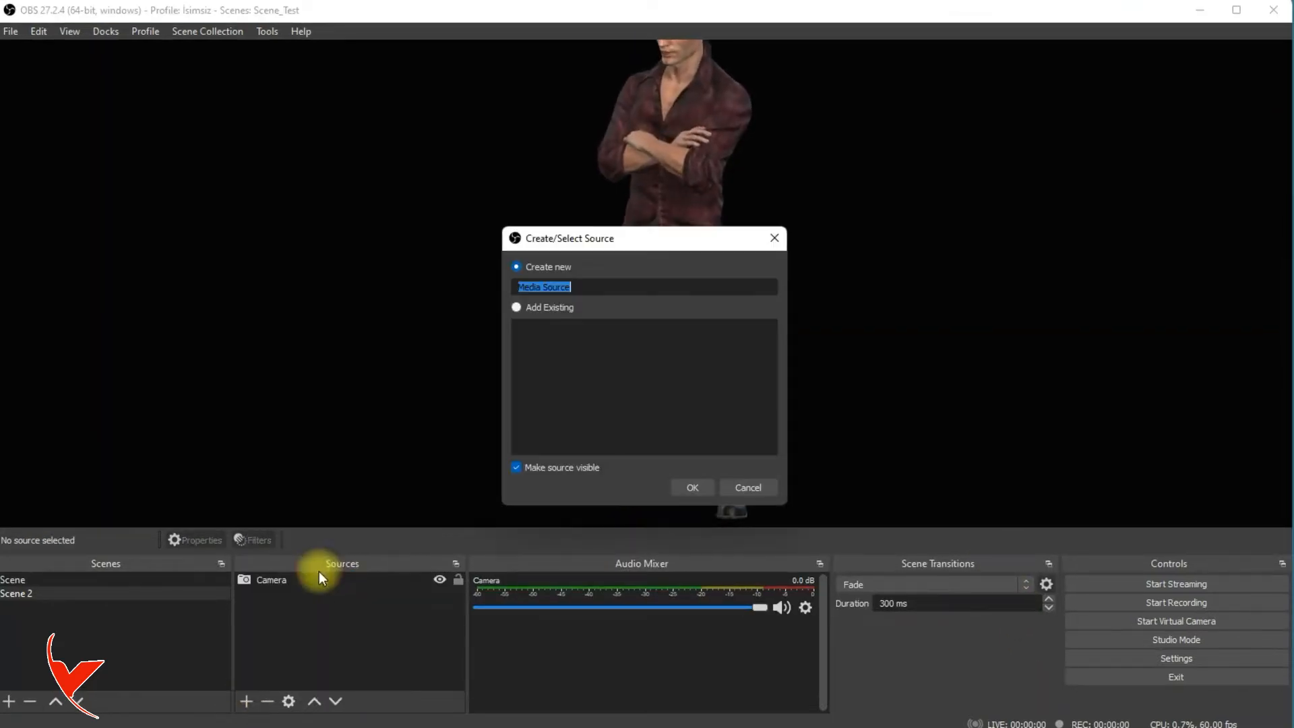
{"action": "left_click", "coordinate": [694, 487]}
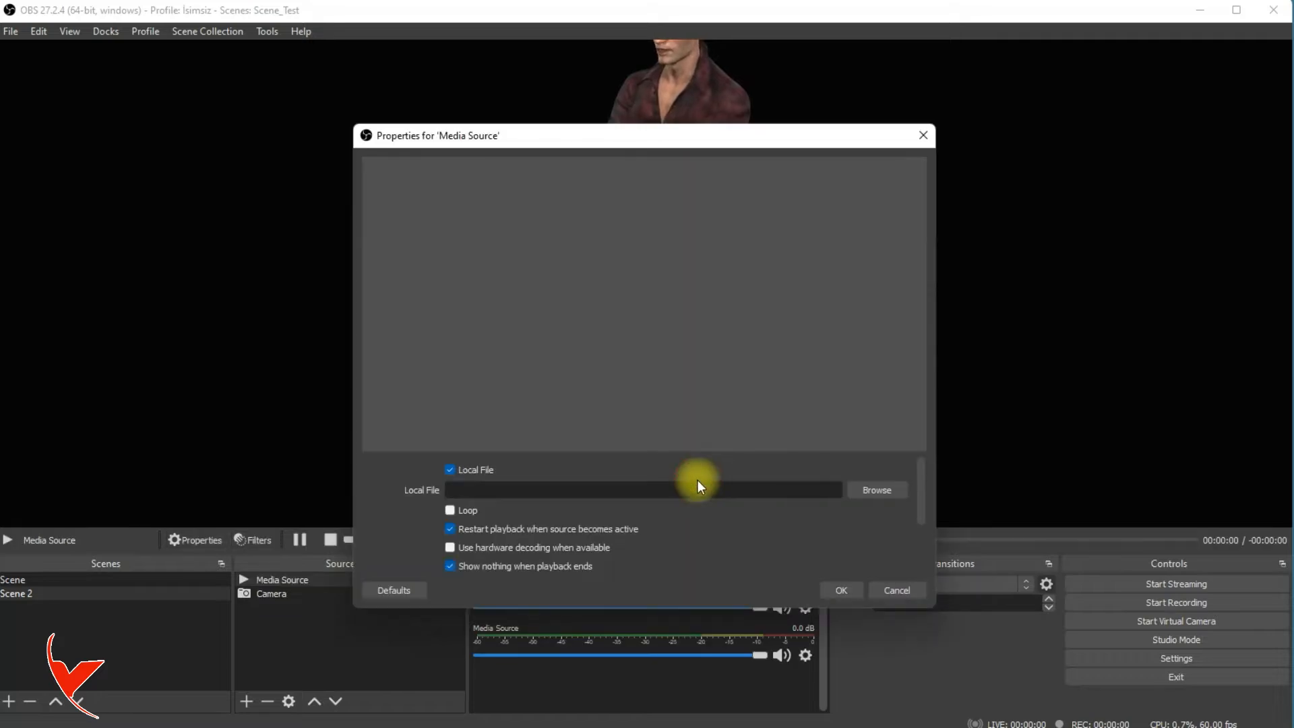
{"action": "left_click", "coordinate": [852, 491]}
{"action": "double_click", "coordinate": [560, 321]}
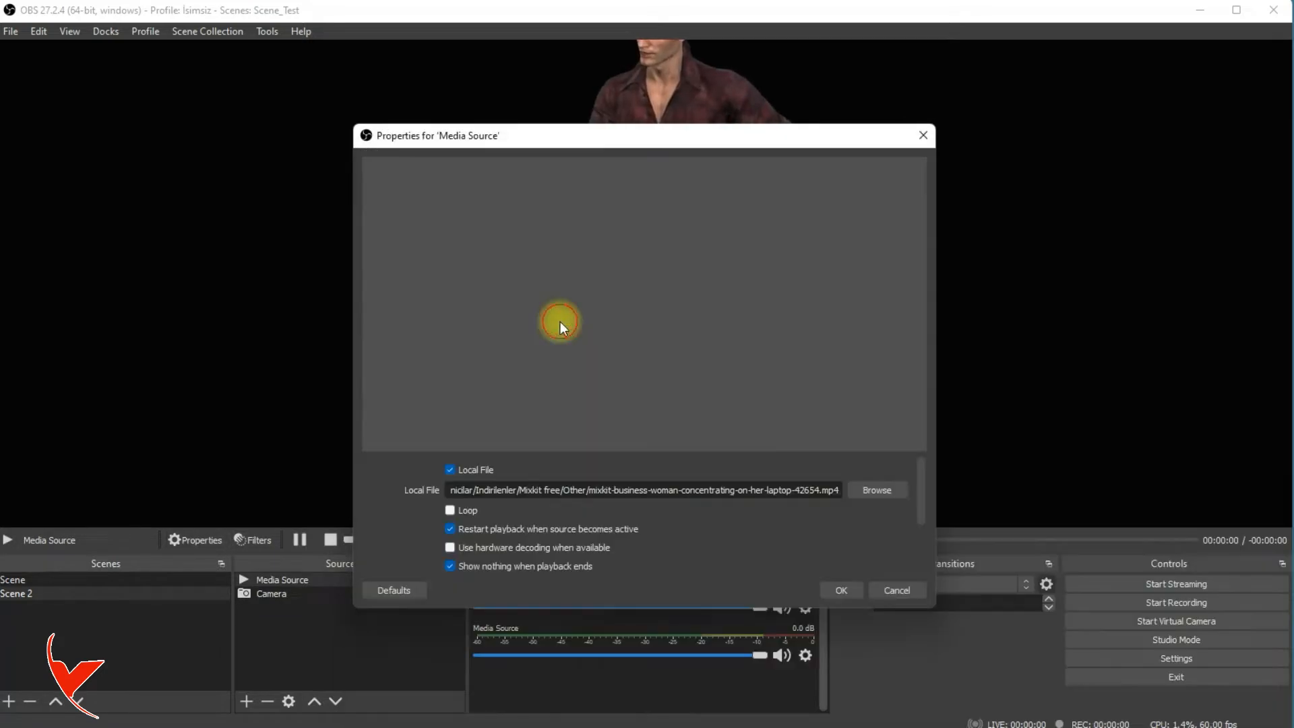
Step: Enable looping for the media source and disable restarting playback when the source becomes active
{"action": "left_click", "coordinate": [462, 512]}
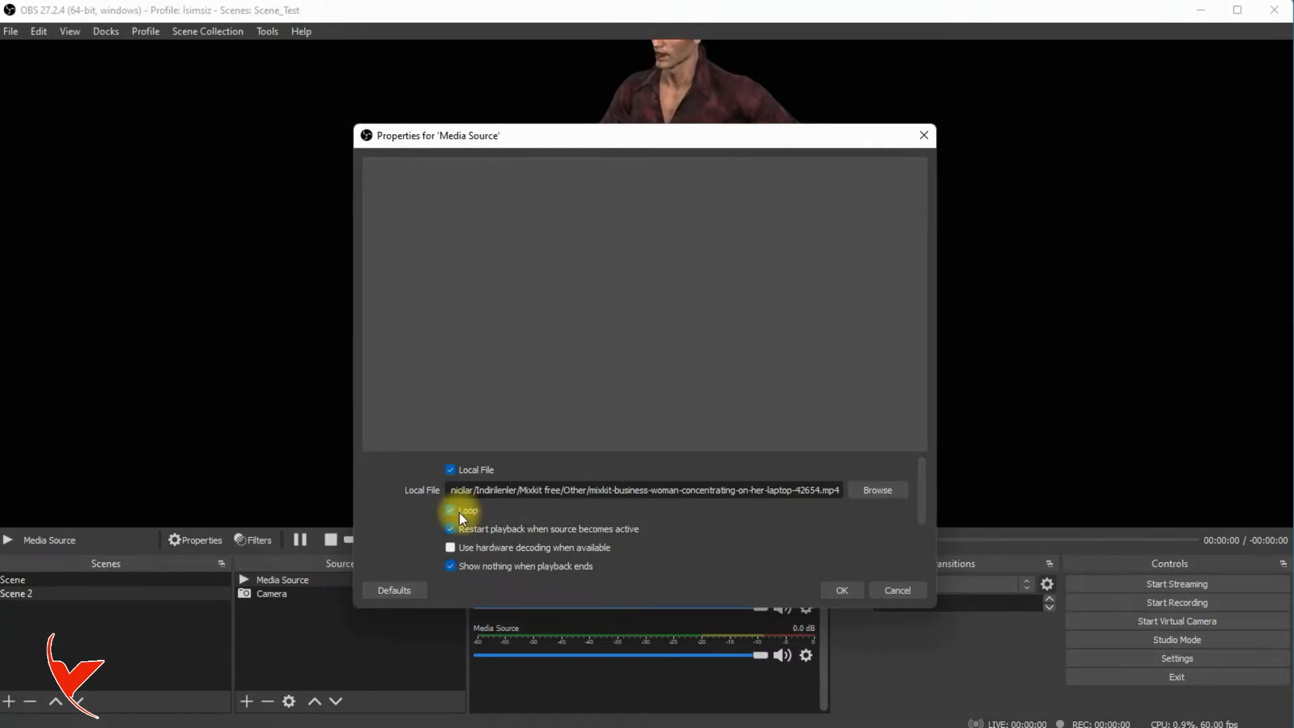
{"action": "left_click", "coordinate": [450, 529]}
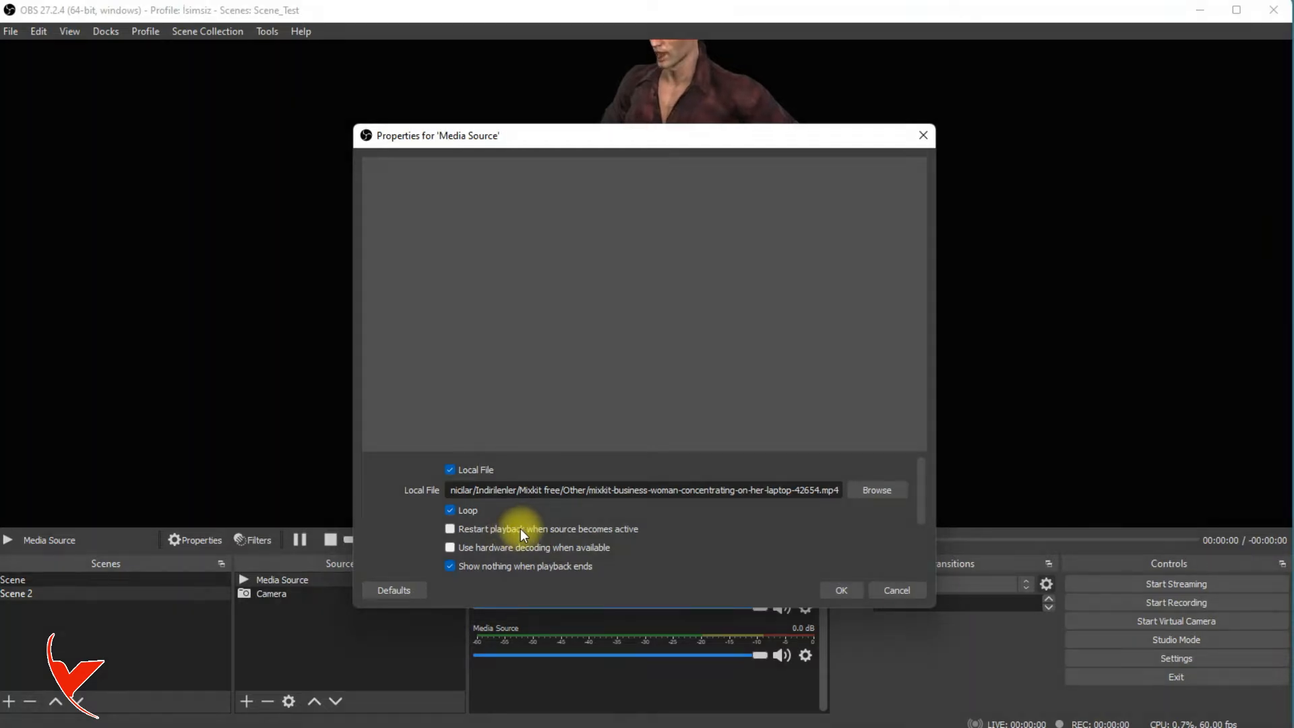
{"action": "left_click", "coordinate": [845, 592]}
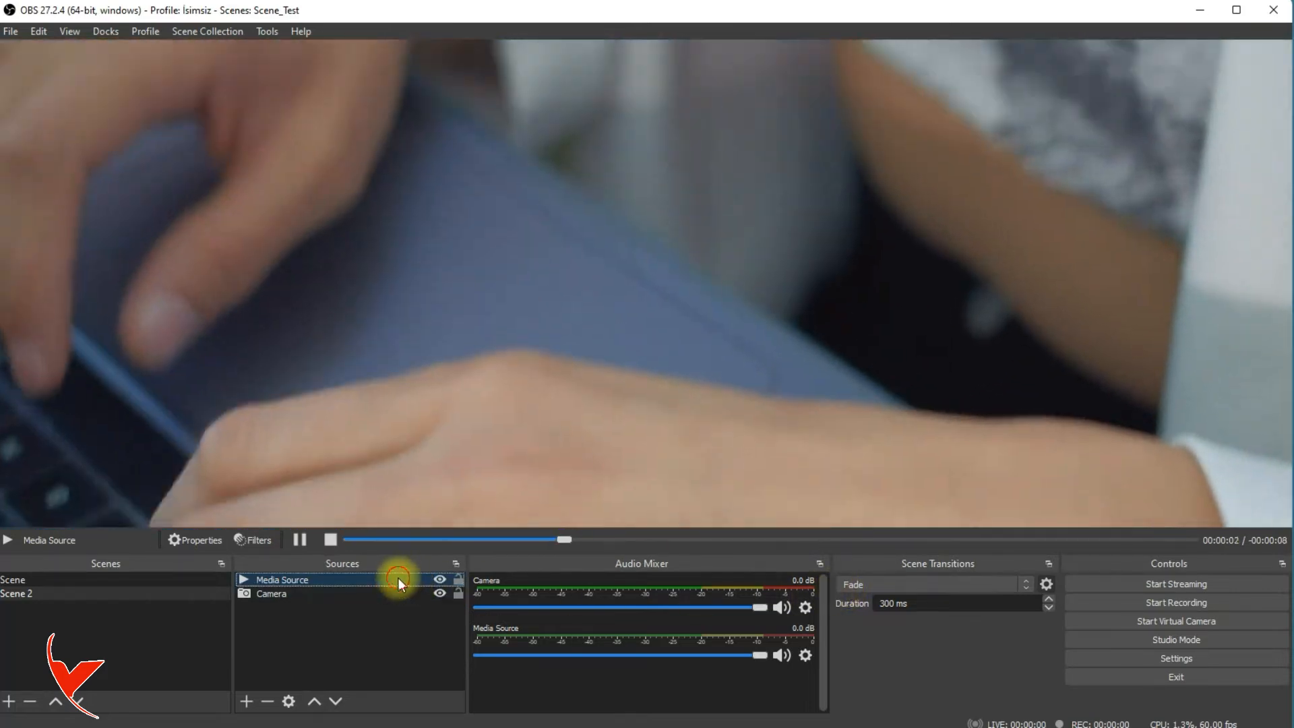
Step: Move the Media Source below Camera in the source order so the video serves as the background
{"action": "left_click_drag", "start_coordinate": [398, 578], "coordinate": [395, 602]}
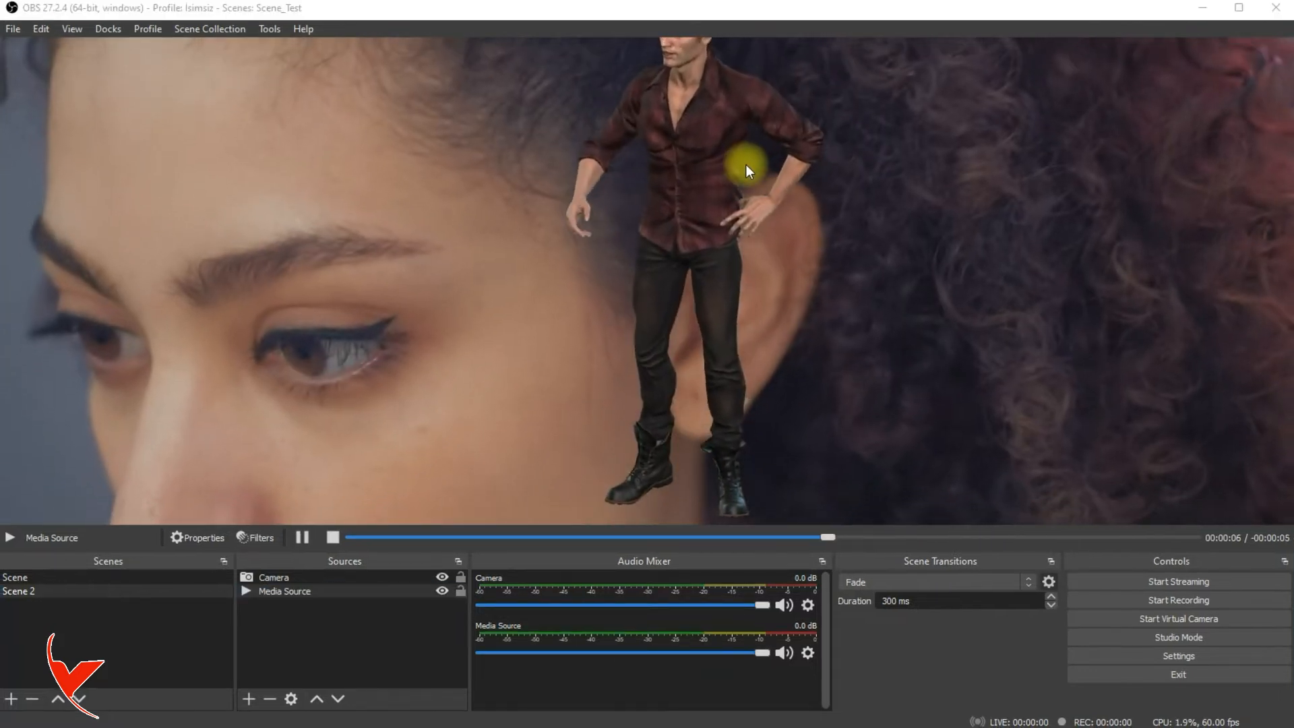
{"action": "left_click", "coordinate": [744, 166]}
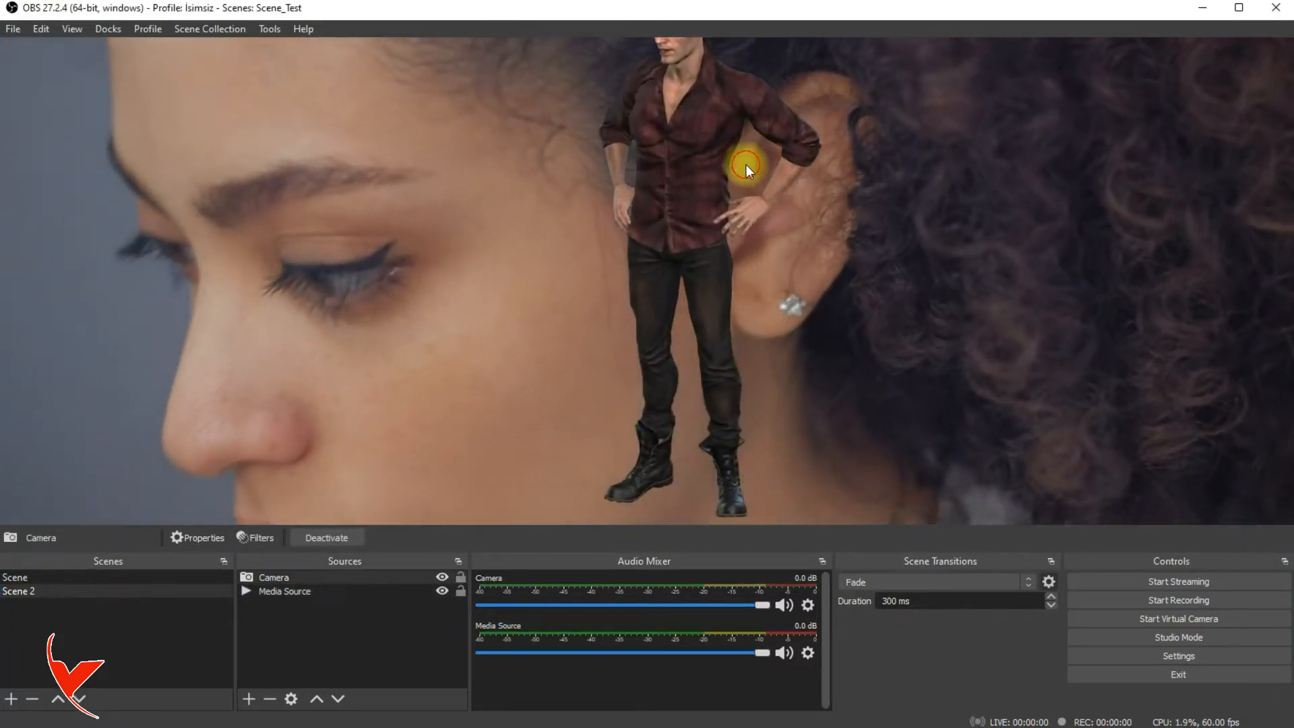
{"action": "left_click", "coordinate": [746, 164]}
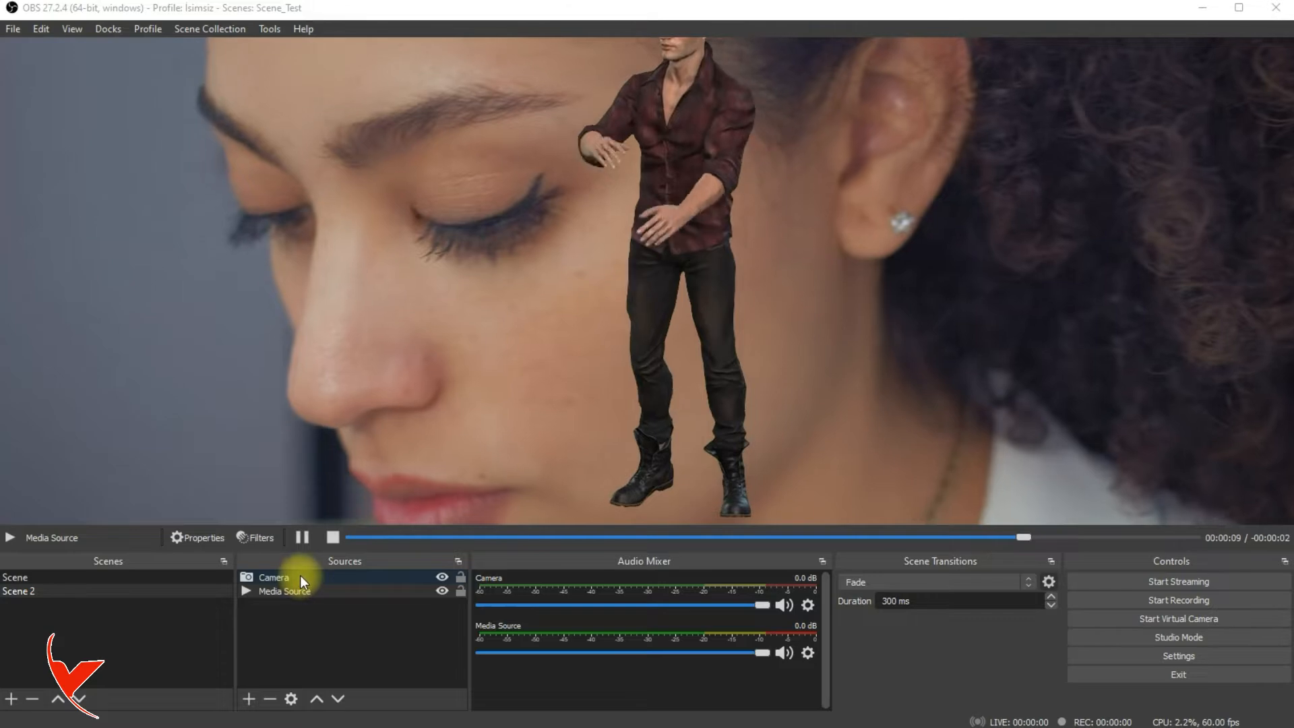
Step: Add an Apply LUT effect filter to the Media Source using the teal_lows_orange_highs.png file
{"action": "left_click", "coordinate": [298, 589]}
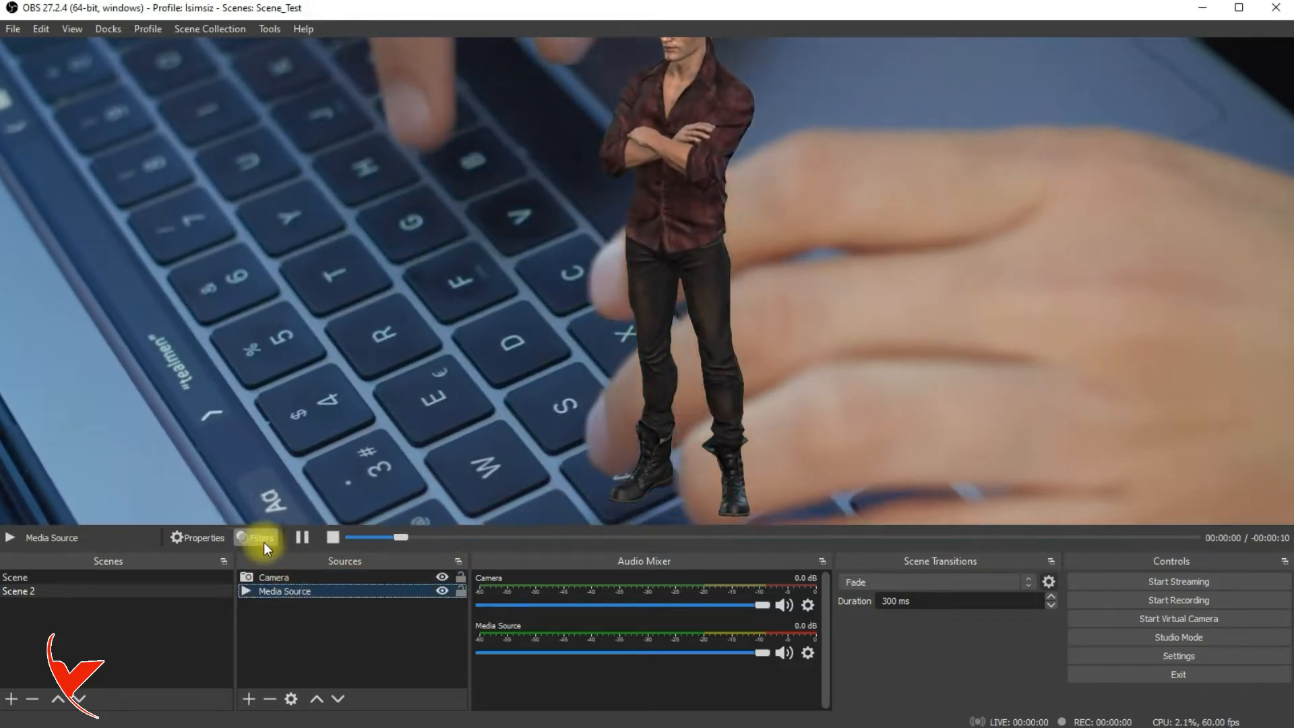
{"action": "left_click", "coordinate": [262, 539]}
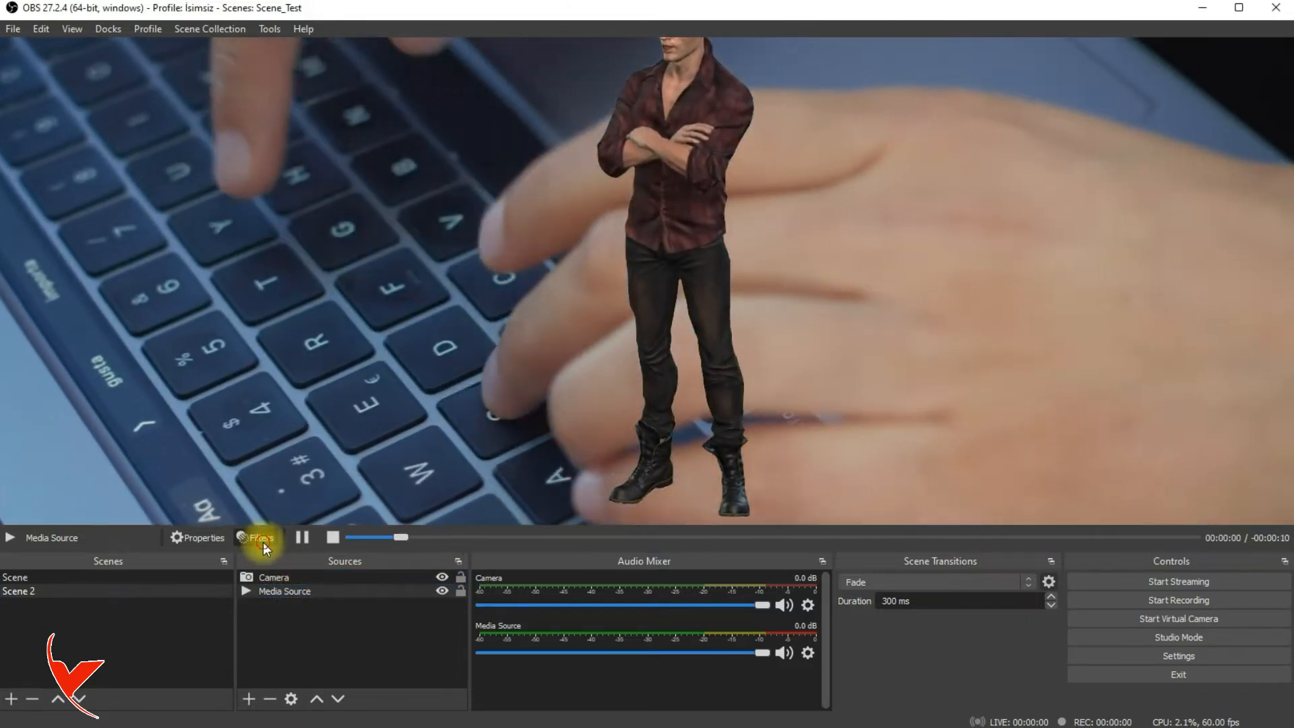
{"action": "left_click", "coordinate": [311, 653]}
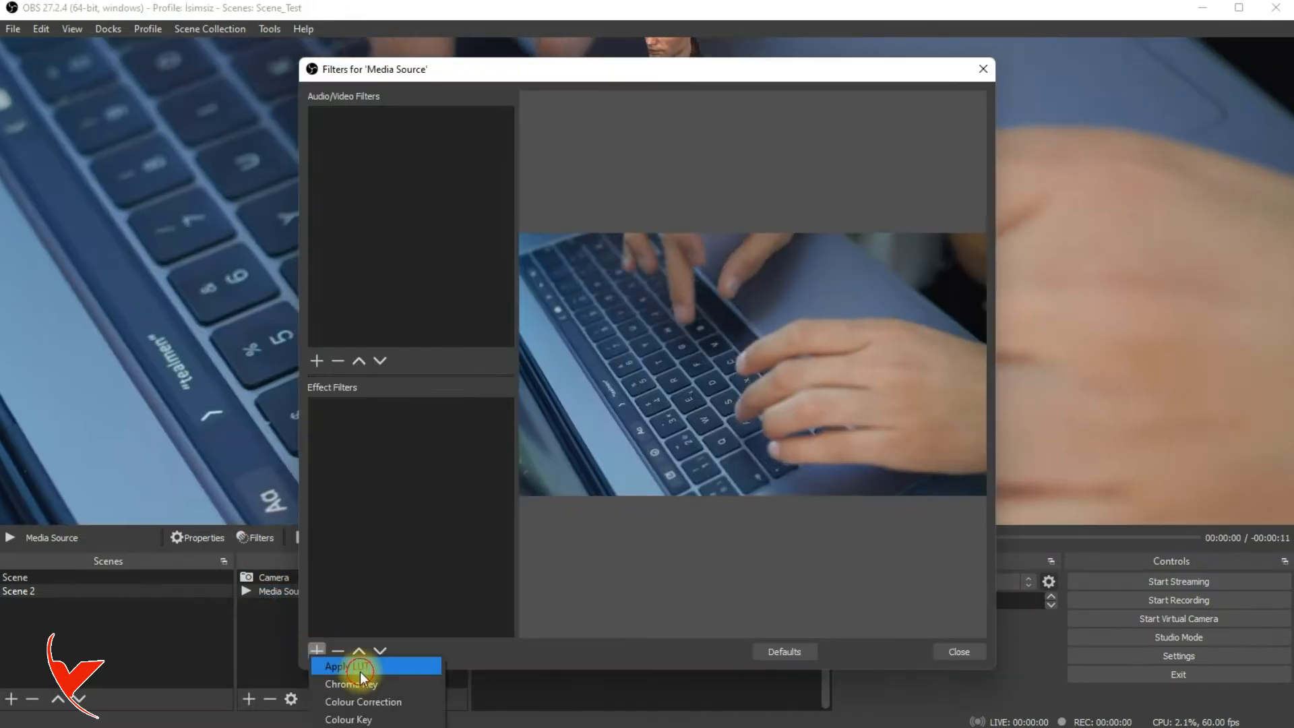
{"action": "left_click", "coordinate": [360, 671]}
{"action": "left_click", "coordinate": [620, 404]}
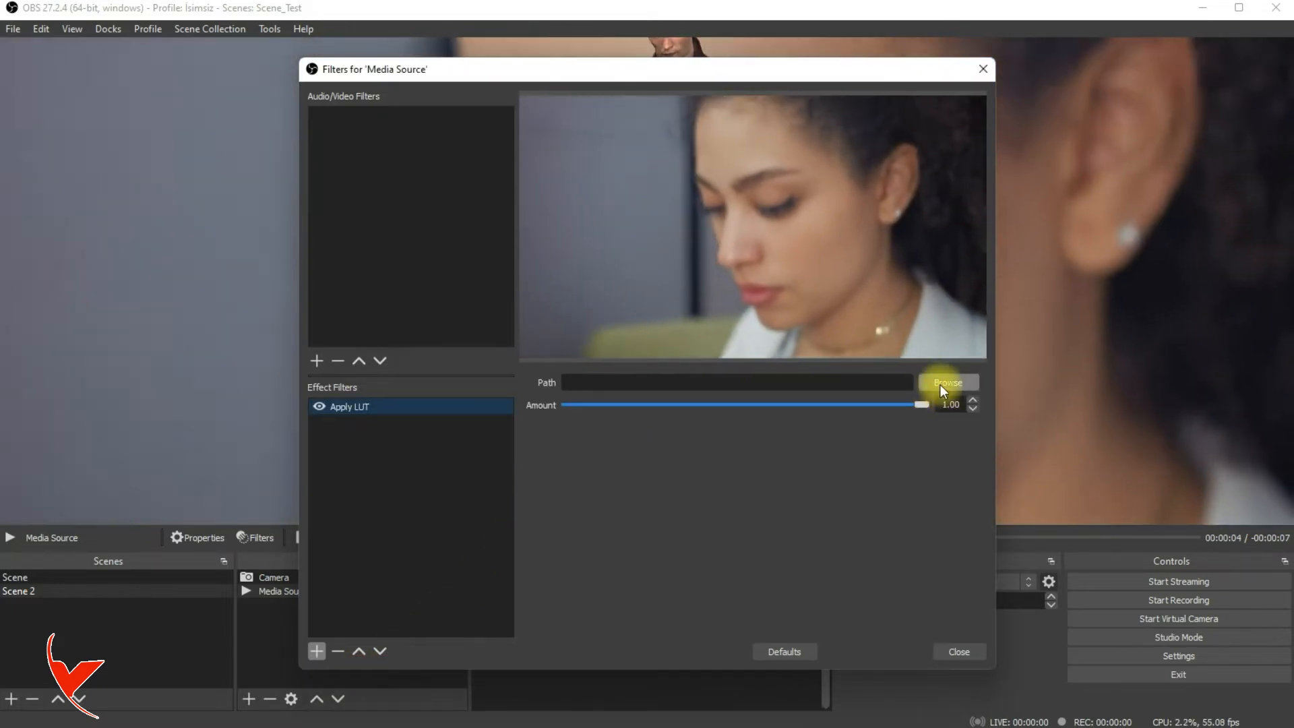
{"action": "left_click", "coordinate": [940, 383]}
{"action": "double_click", "coordinate": [1106, 245]}
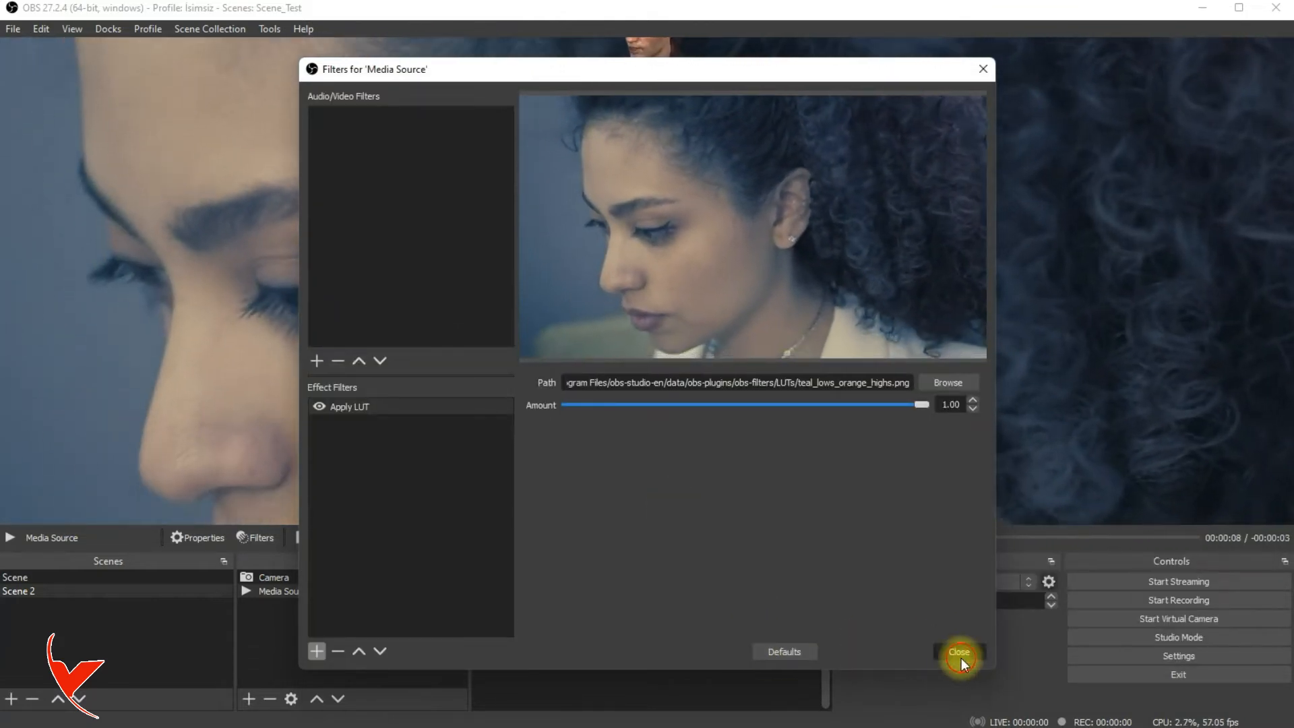
{"action": "left_click", "coordinate": [960, 653]}
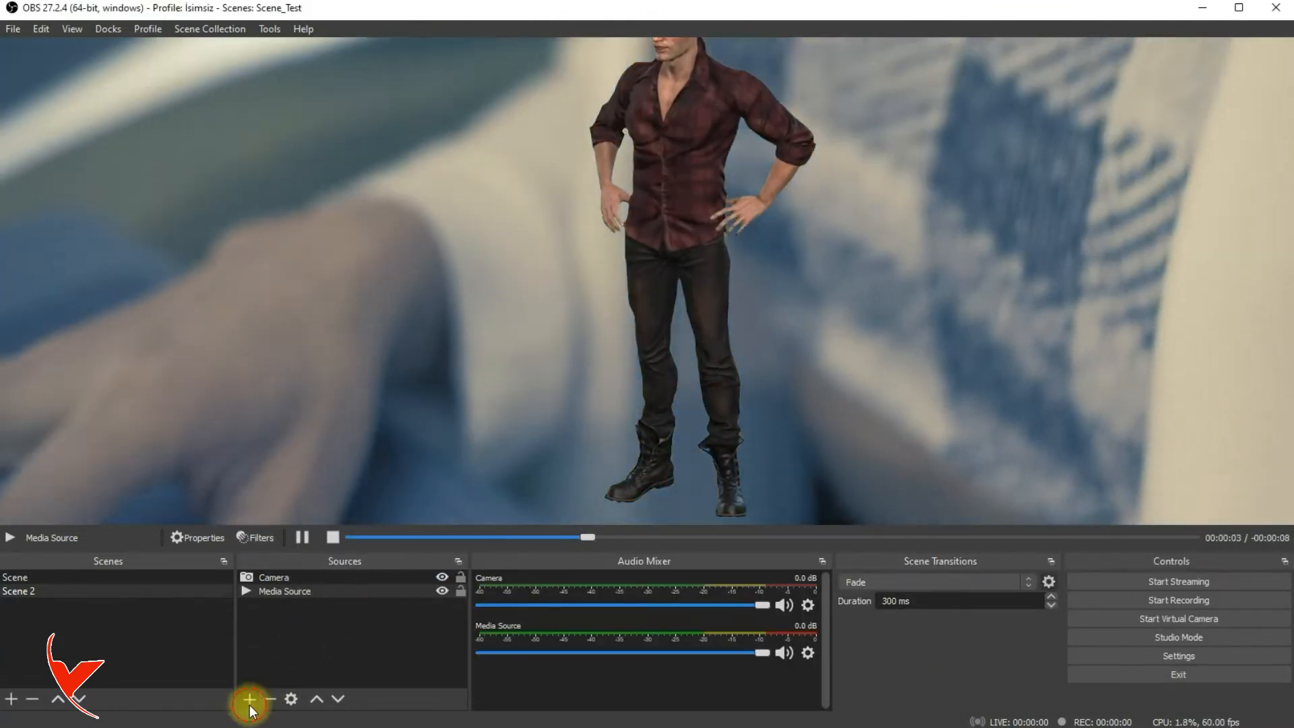
Step: Add an Image source that displays the local file I:/IMG-20220119-WA0013.jpg
{"action": "left_click", "coordinate": [249, 699]}
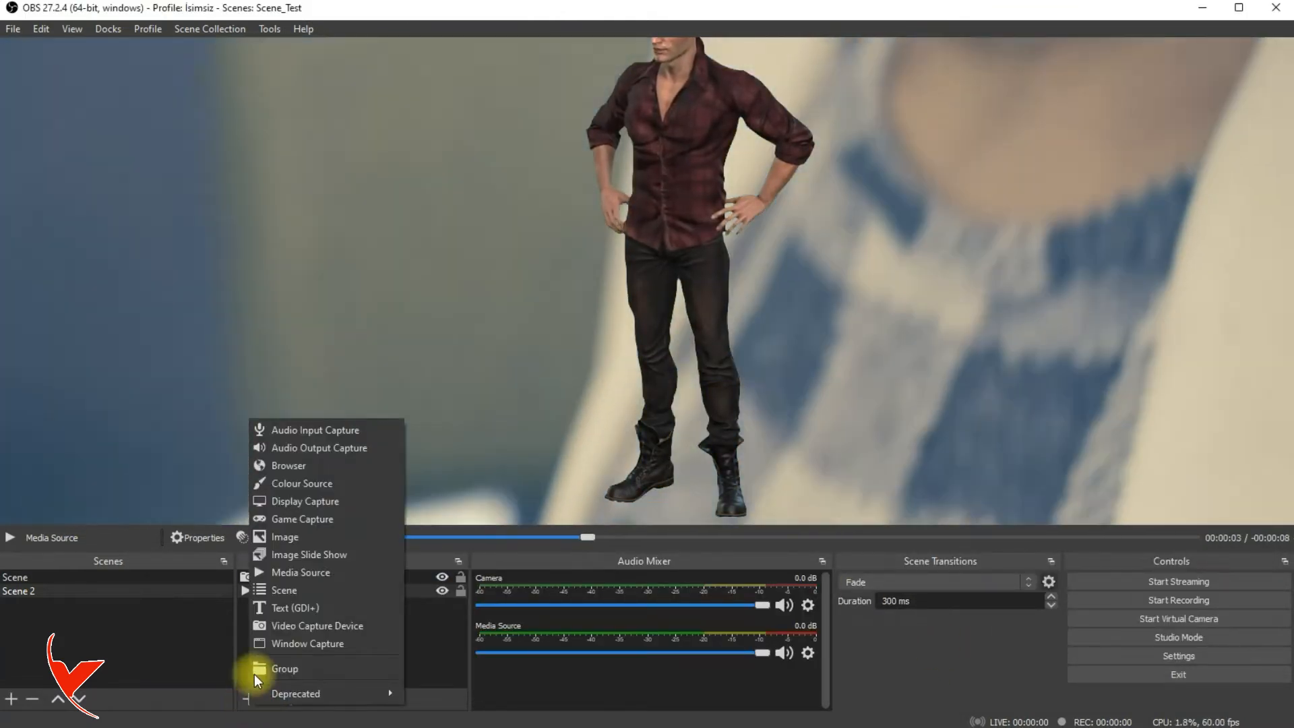
{"action": "left_click", "coordinate": [291, 537]}
{"action": "left_click", "coordinate": [694, 481]}
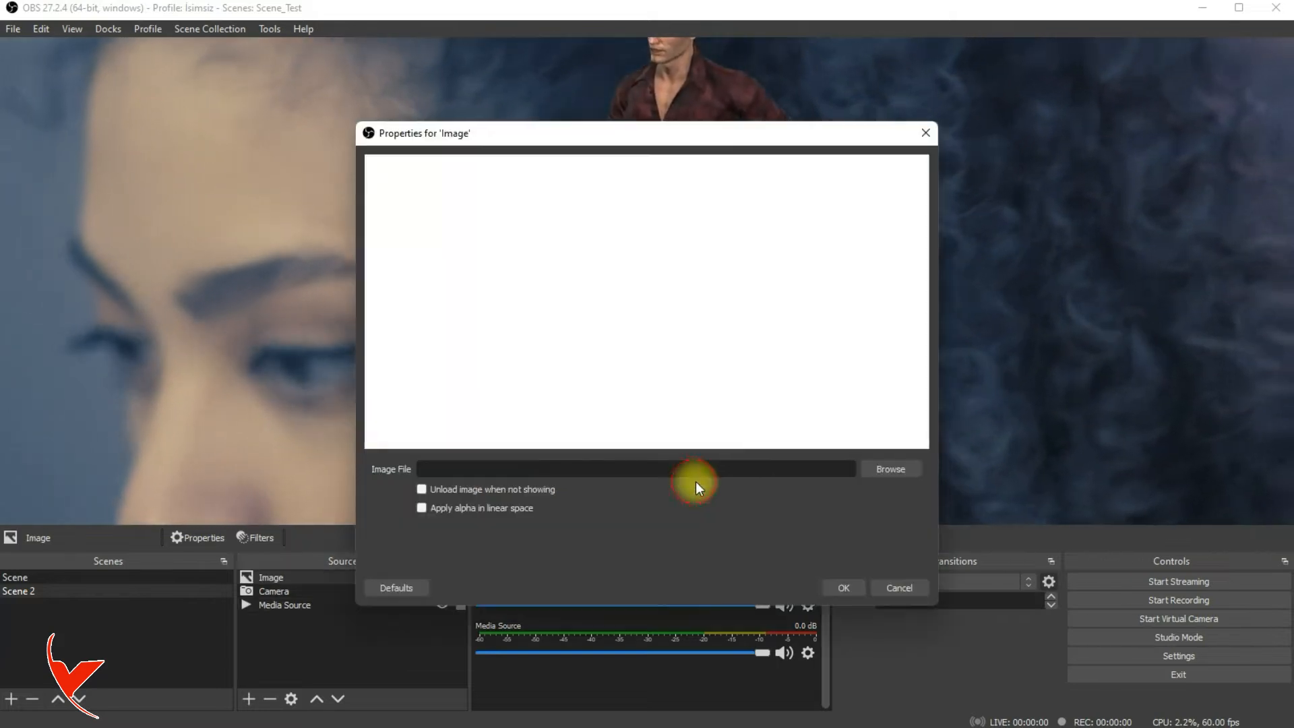
{"action": "left_click", "coordinate": [884, 465]}
{"action": "type", "text": "I:\\"}
{"action": "left_click", "coordinate": [1199, 701]}
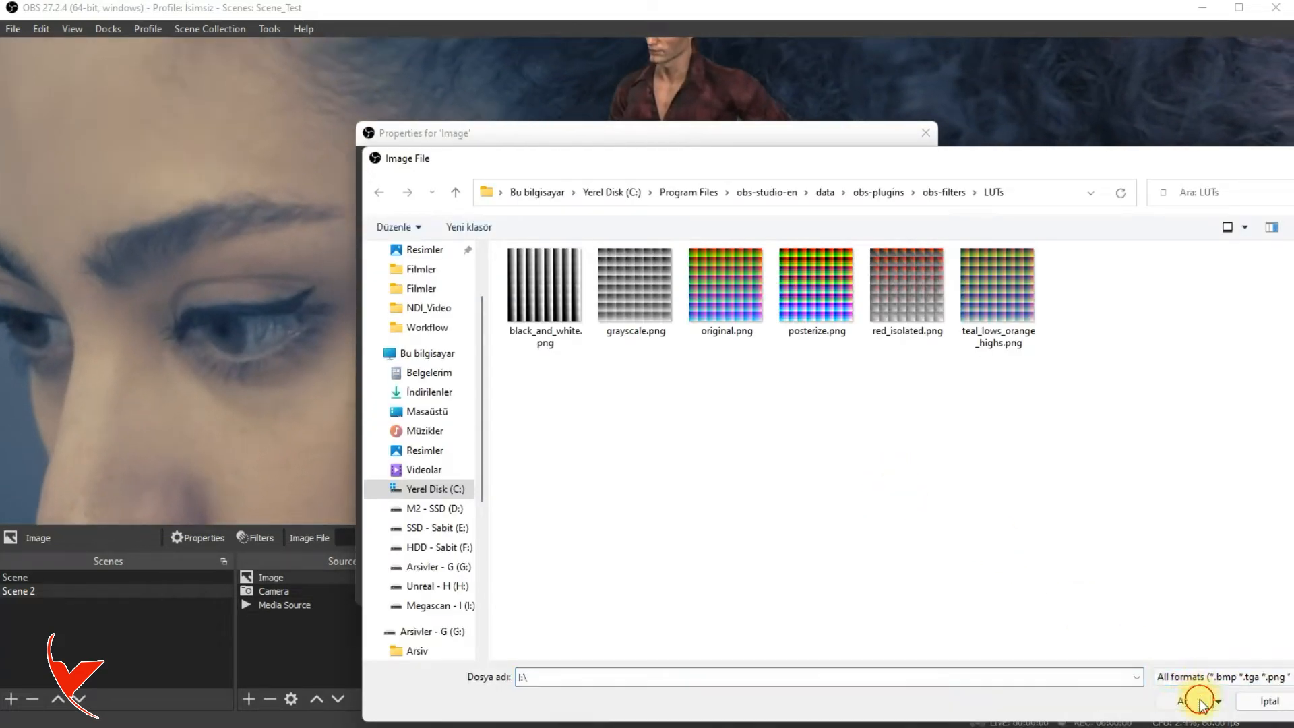
{"action": "double_click", "coordinate": [578, 308]}
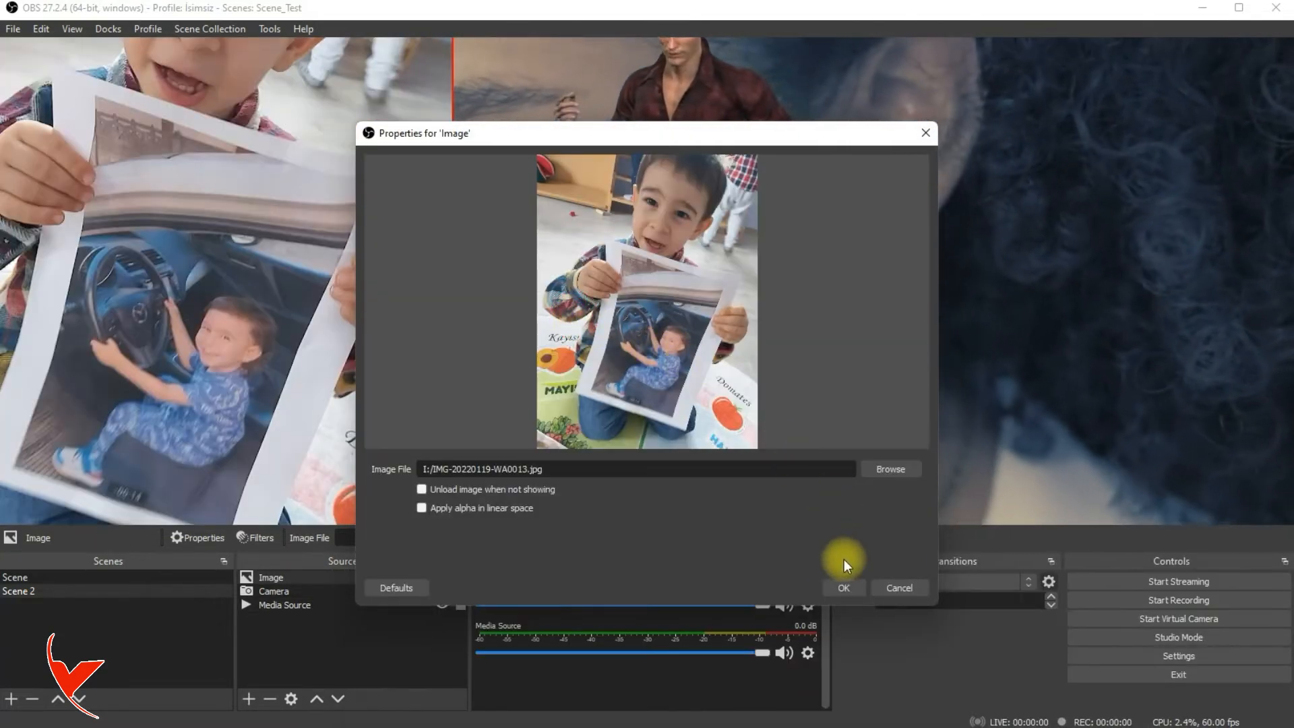
{"action": "left_click", "coordinate": [838, 587]}
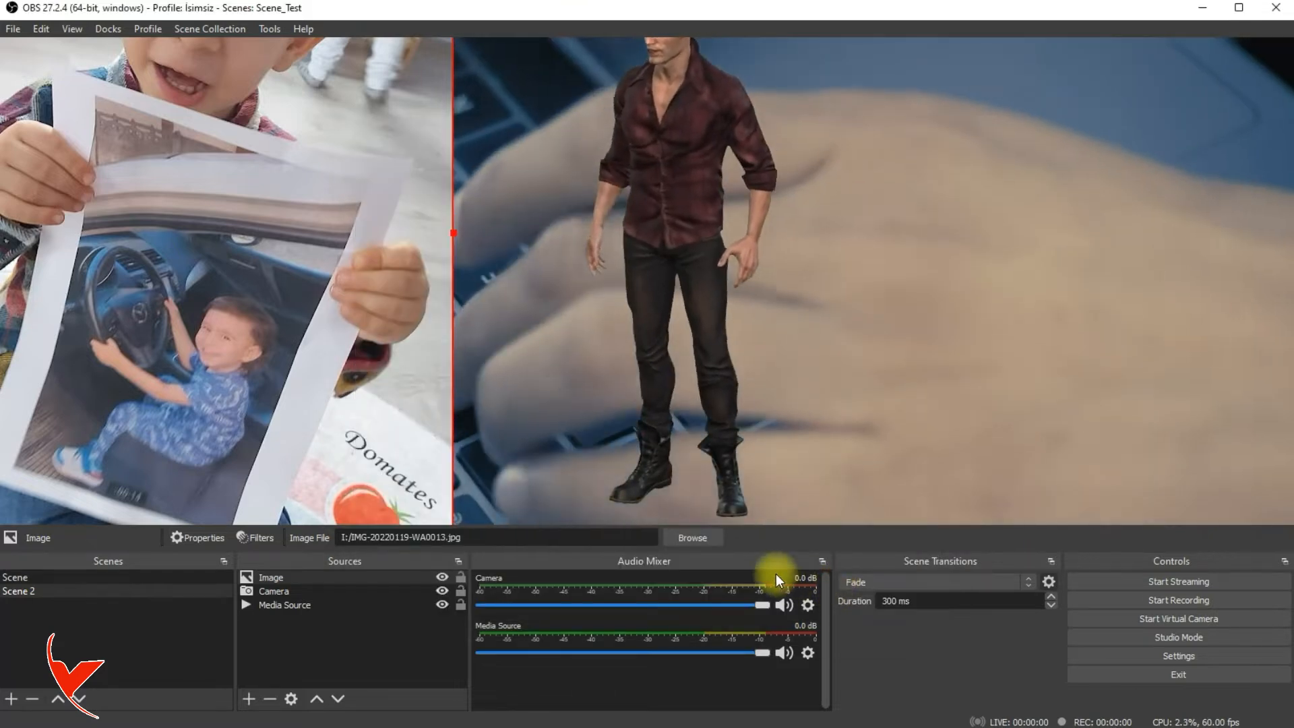
Step: Enlarge the image to roughly the full canvas width and reposition it over the scene
{"action": "left_click_drag", "start_coordinate": [453, 232], "coordinate": [1289, 426]}
{"action": "left_click_drag", "start_coordinate": [791, 132], "coordinate": [1038, 369]}
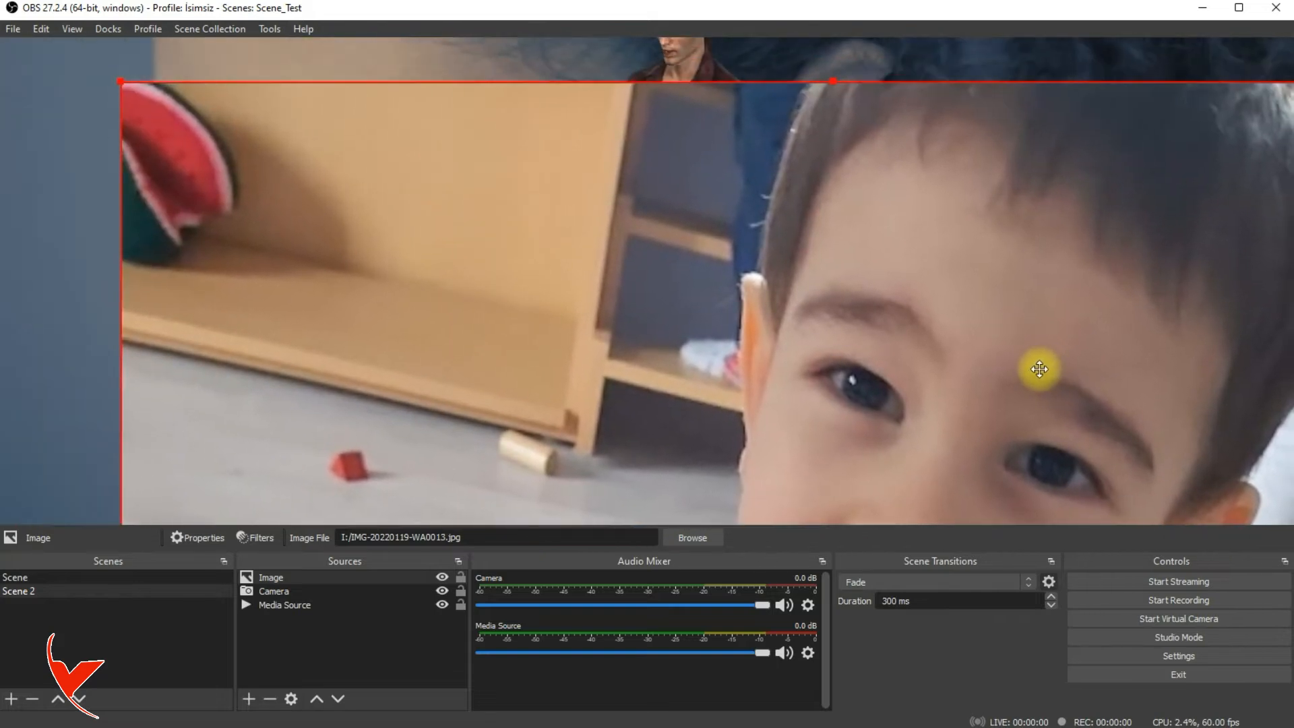
{"action": "left_click_drag", "start_coordinate": [116, 81], "coordinate": [159, 112]}
{"action": "left_click_drag", "start_coordinate": [1154, 56], "coordinate": [1287, 51]}
{"action": "left_click_drag", "start_coordinate": [1127, 70], "coordinate": [1122, 111]}
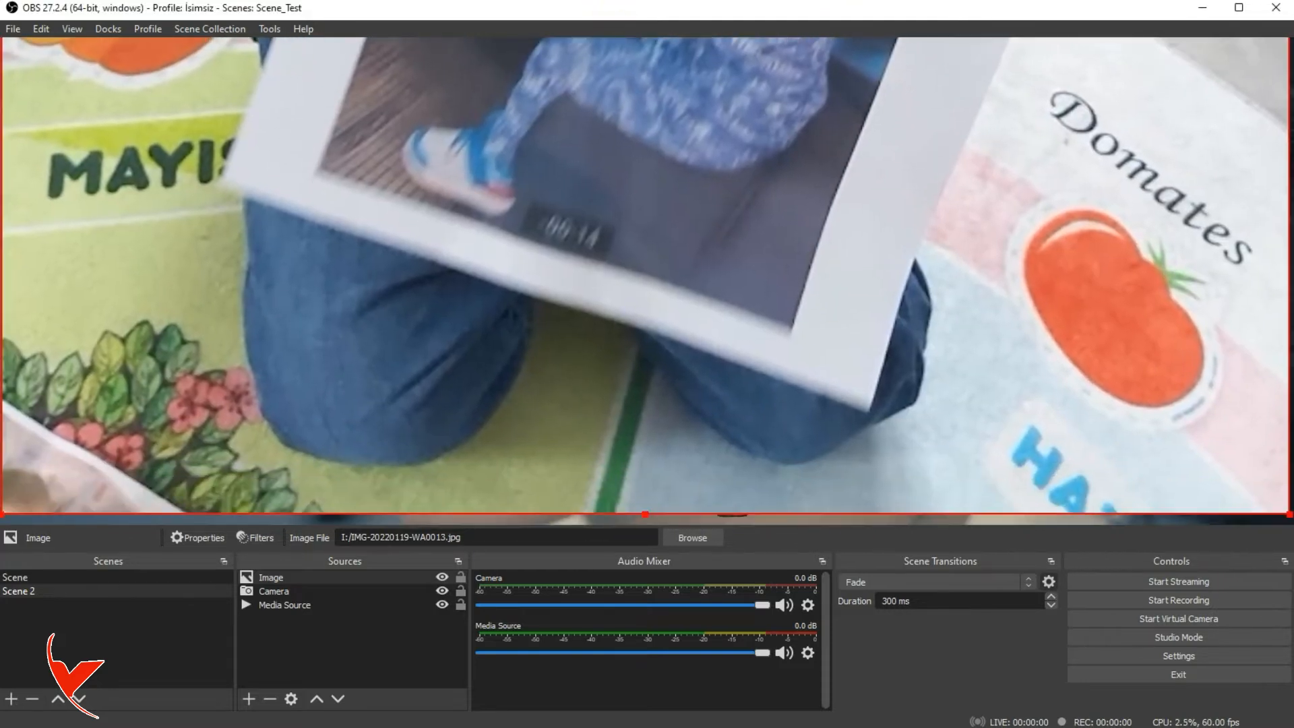
{"action": "left_click_drag", "start_coordinate": [661, 239], "coordinate": [645, 192]}
{"action": "left_click_drag", "start_coordinate": [632, 458], "coordinate": [670, 115]}
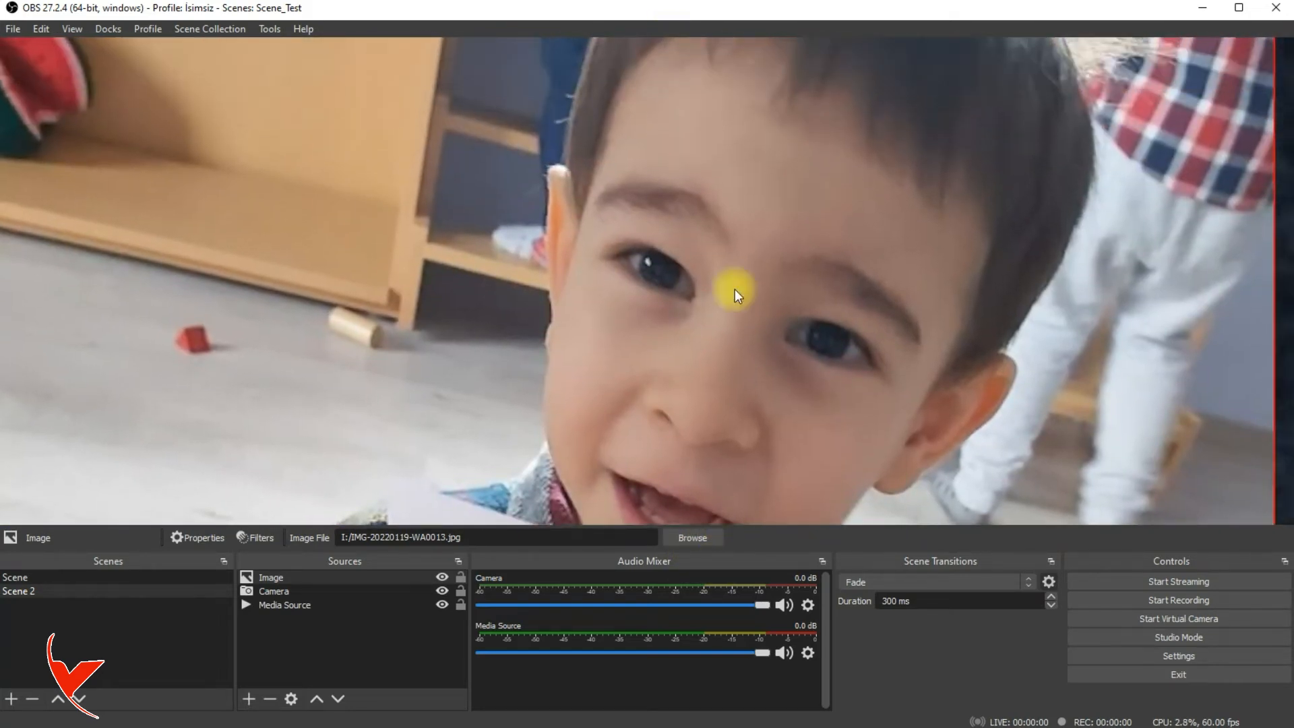
{"action": "left_click_drag", "start_coordinate": [734, 289], "coordinate": [722, 364]}
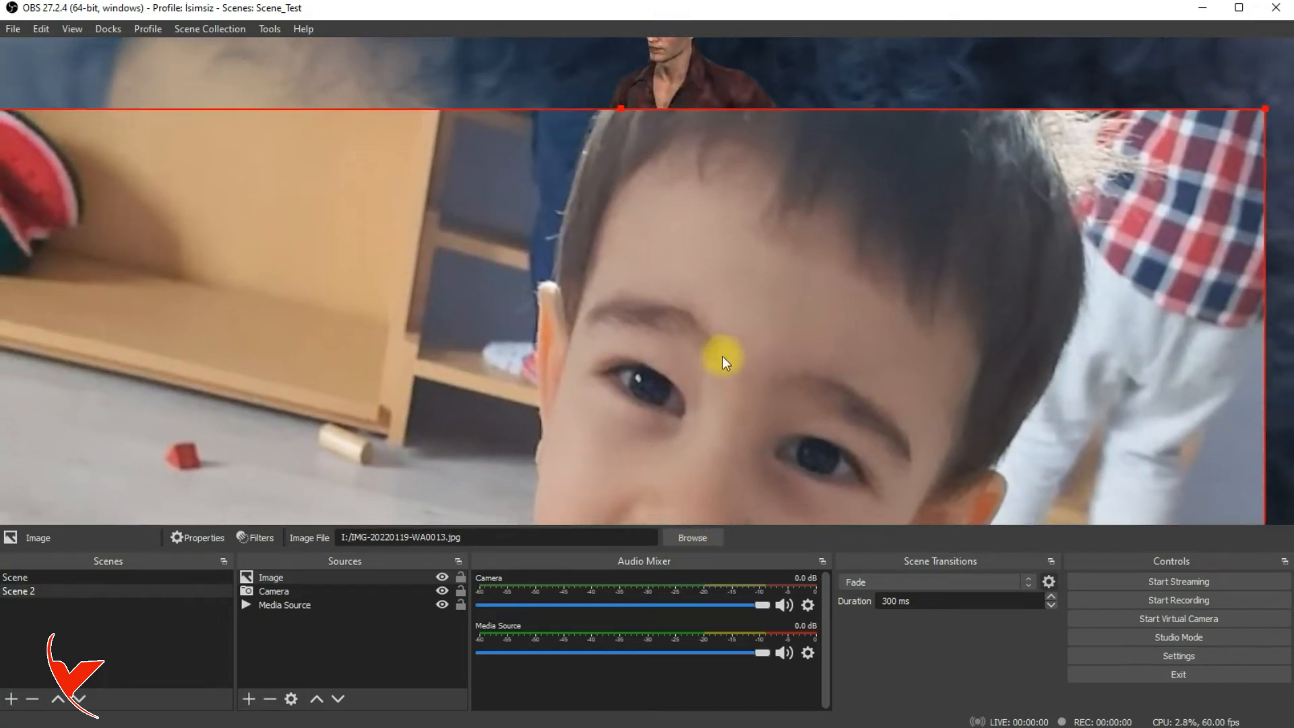
{"action": "left_click_drag", "start_coordinate": [629, 112], "coordinate": [638, 150]}
{"action": "left_click_drag", "start_coordinate": [570, 255], "coordinate": [673, 0]}
Step: Crop the image's left edge, extend its right edge to the canvas border, and shift the picture down to show the child's face
{"action": "key", "text": "alt"}
{"action": "left_click_drag", "start_coordinate": [79, 381], "coordinate": [99, 382]}
{"action": "left_click_drag", "start_coordinate": [653, 249], "coordinate": [573, 283]}
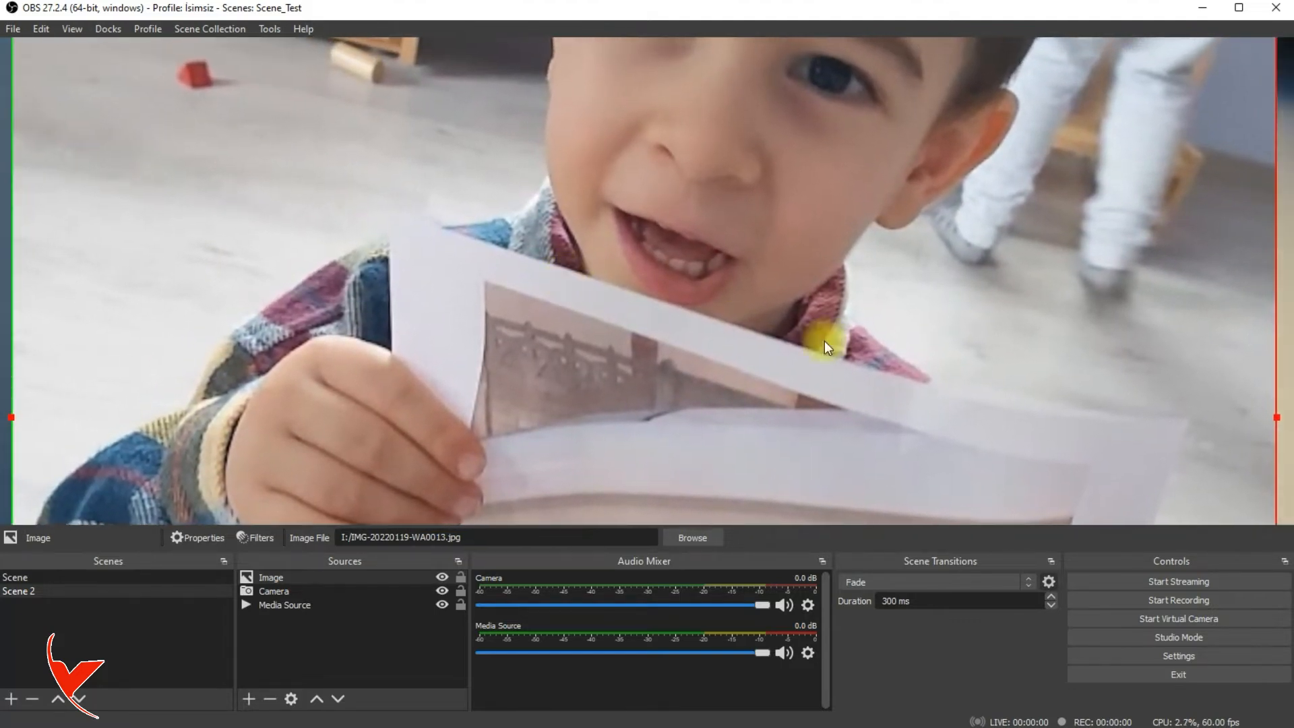
{"action": "left_click_drag", "start_coordinate": [1274, 420], "coordinate": [1288, 422]}
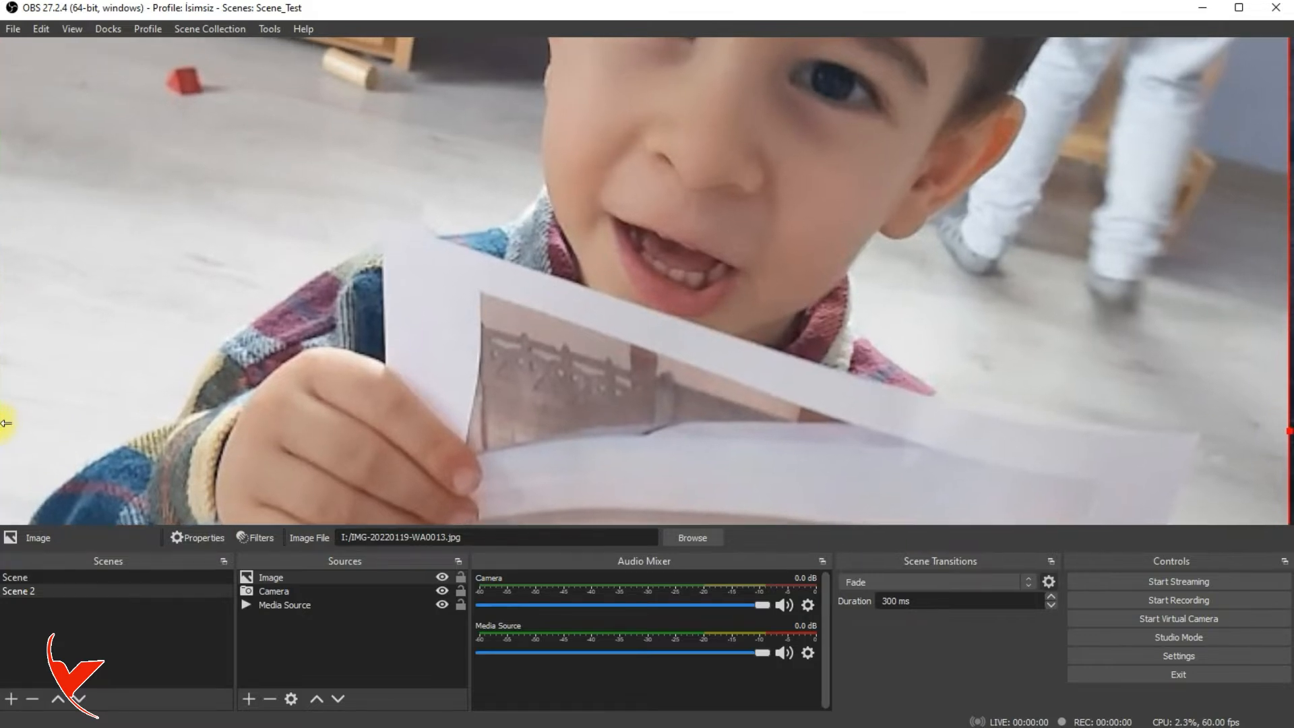
{"action": "left_click_drag", "start_coordinate": [395, 170], "coordinate": [397, 335]}
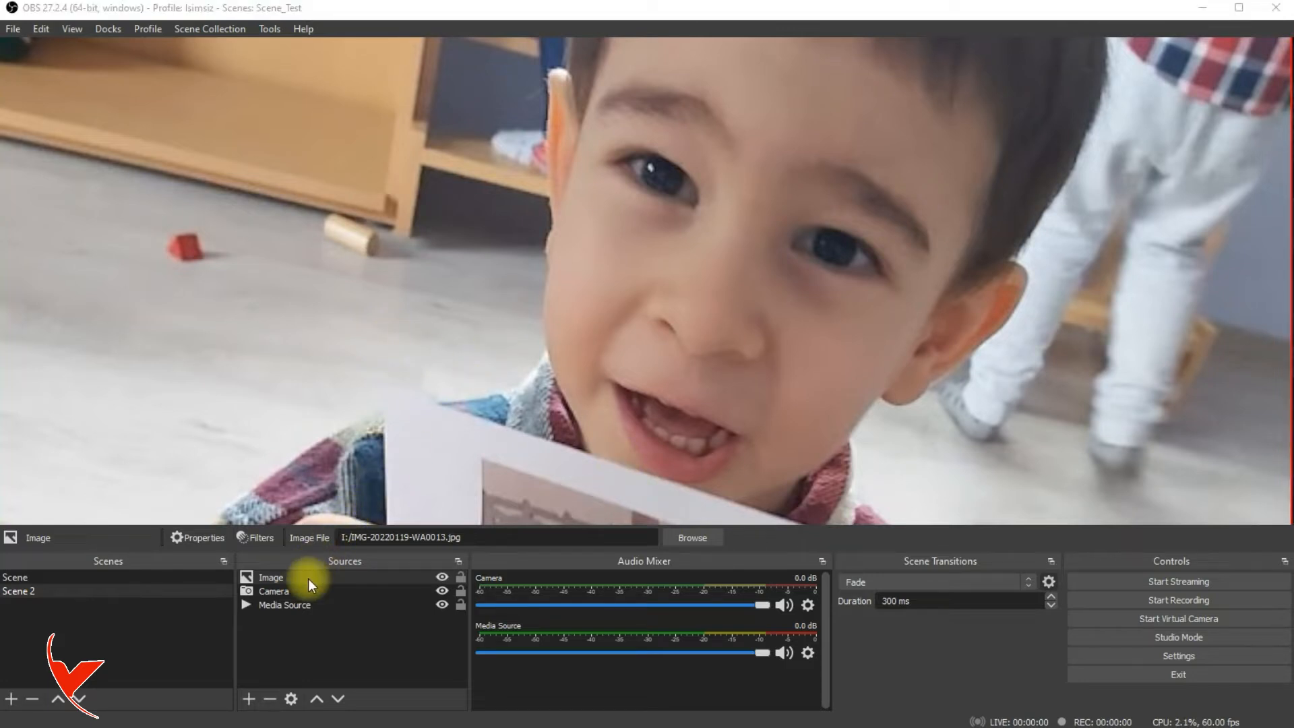
Step: Order the Image between Camera and Media Source, and lock the other two sources so only the image can be moved
{"action": "left_click_drag", "start_coordinate": [308, 578], "coordinate": [301, 597]}
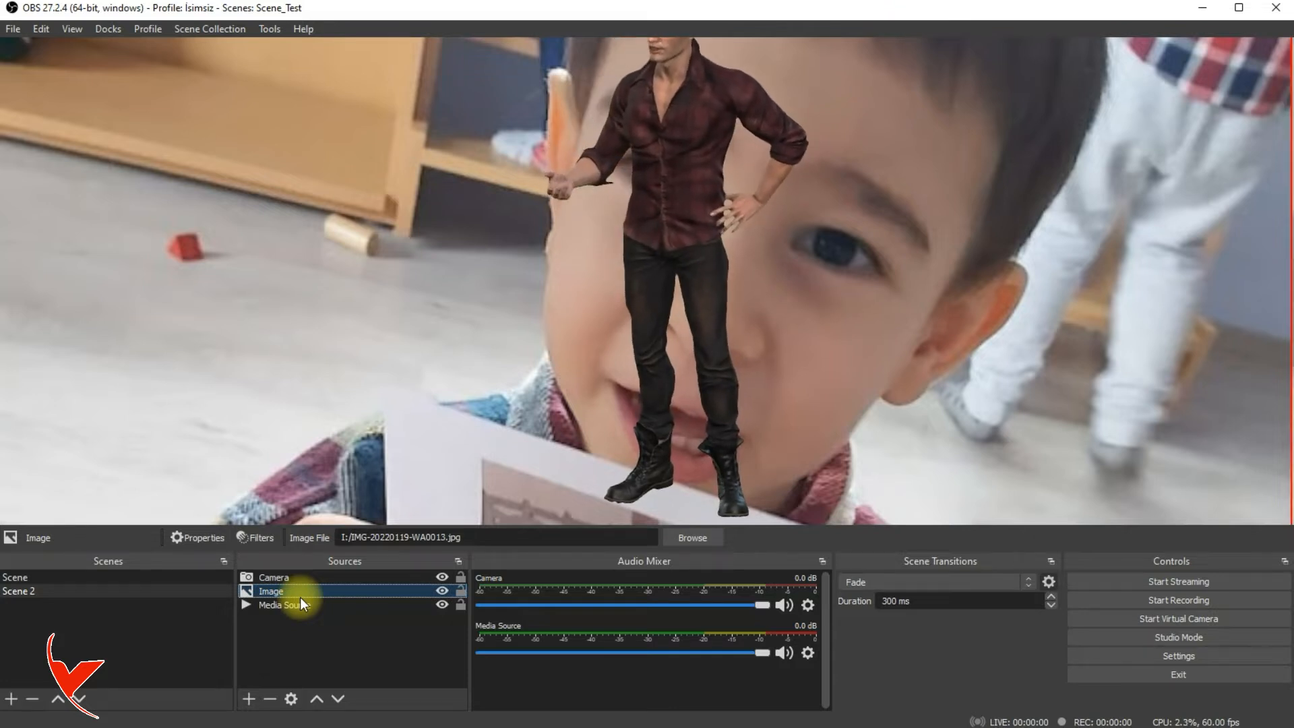
{"action": "left_click", "coordinate": [460, 605]}
{"action": "left_click", "coordinate": [460, 575]}
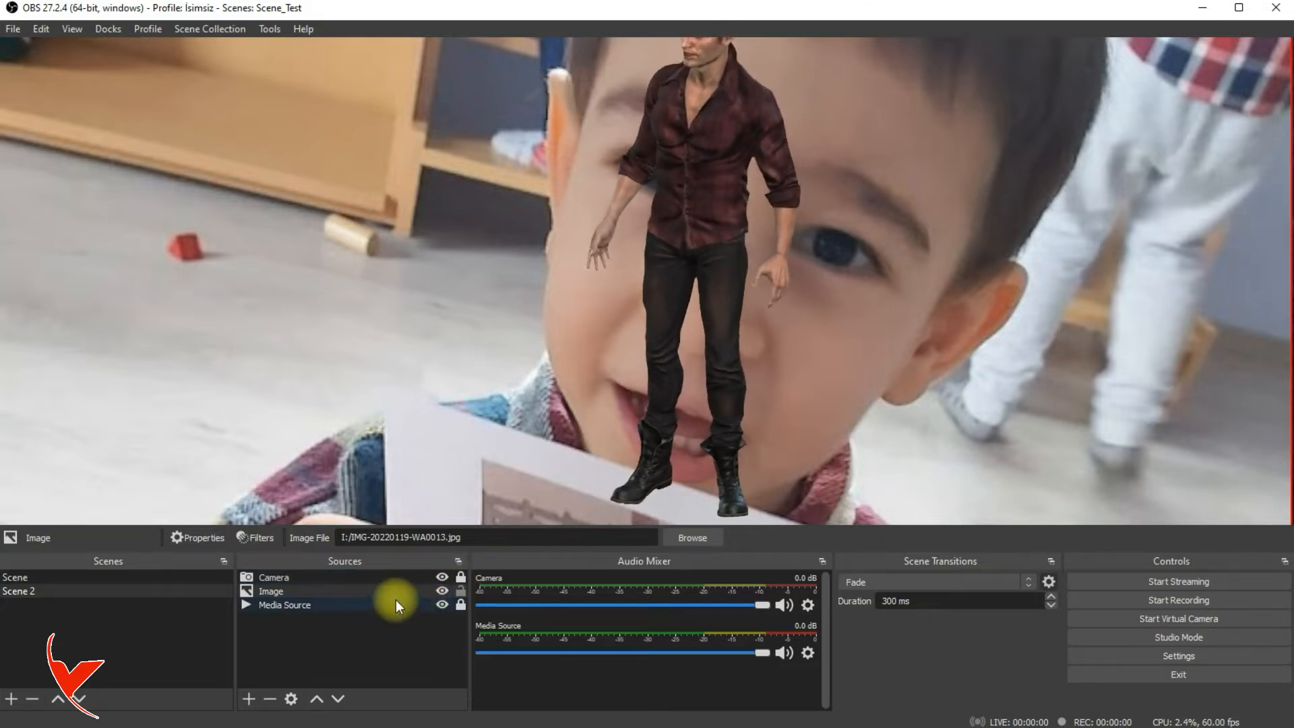
{"action": "mouse_move", "coordinate": [708, 327]}
{"action": "left_mouse_down"}
{"action": "mouse_move", "coordinate": [803, 341]}
{"action": "mouse_move", "coordinate": [701, 344]}
{"action": "mouse_move", "coordinate": [715, 347]}
{"action": "left_mouse_up"}
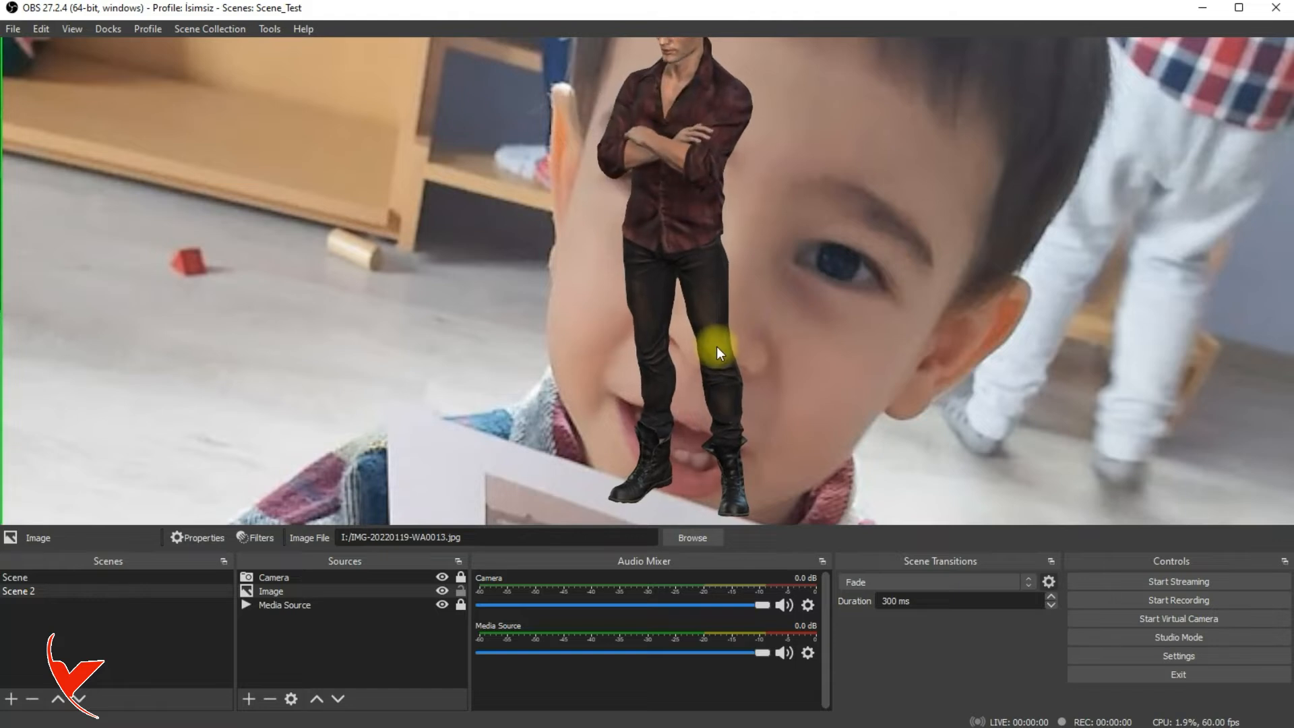
Step: Hide the Image source to check the video behind it, and show it again
{"action": "left_click", "coordinate": [438, 590]}
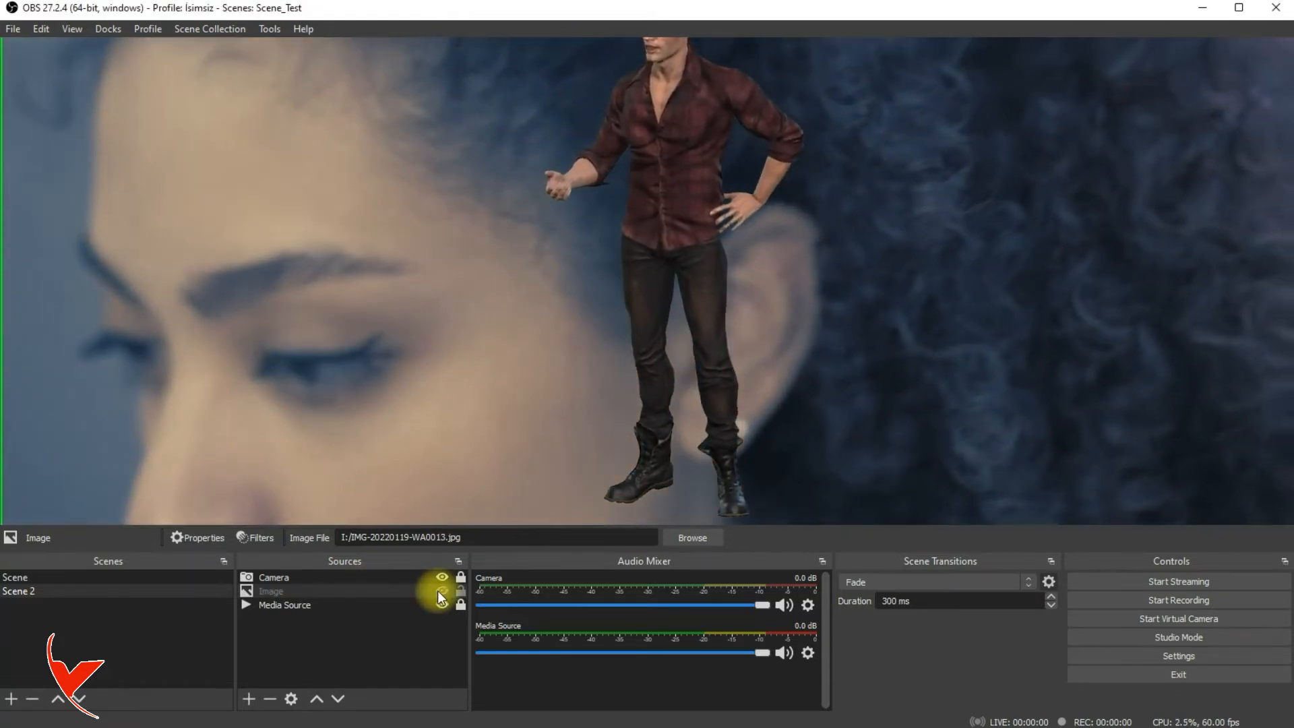
{"action": "left_click", "coordinate": [445, 605]}
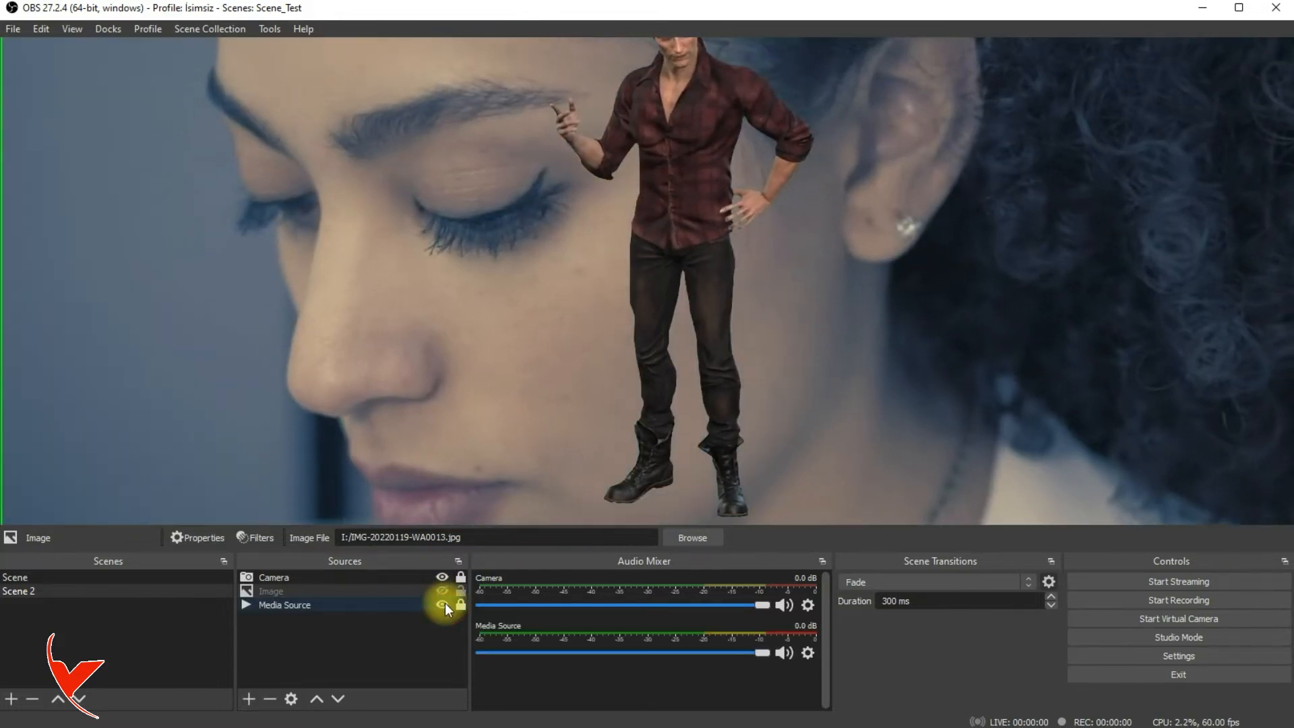
{"action": "left_click", "coordinate": [442, 590]}
Step: Unlock the Camera source, move it down until the figure's whole head is in frame, and lock it again
{"action": "left_click", "coordinate": [459, 579]}
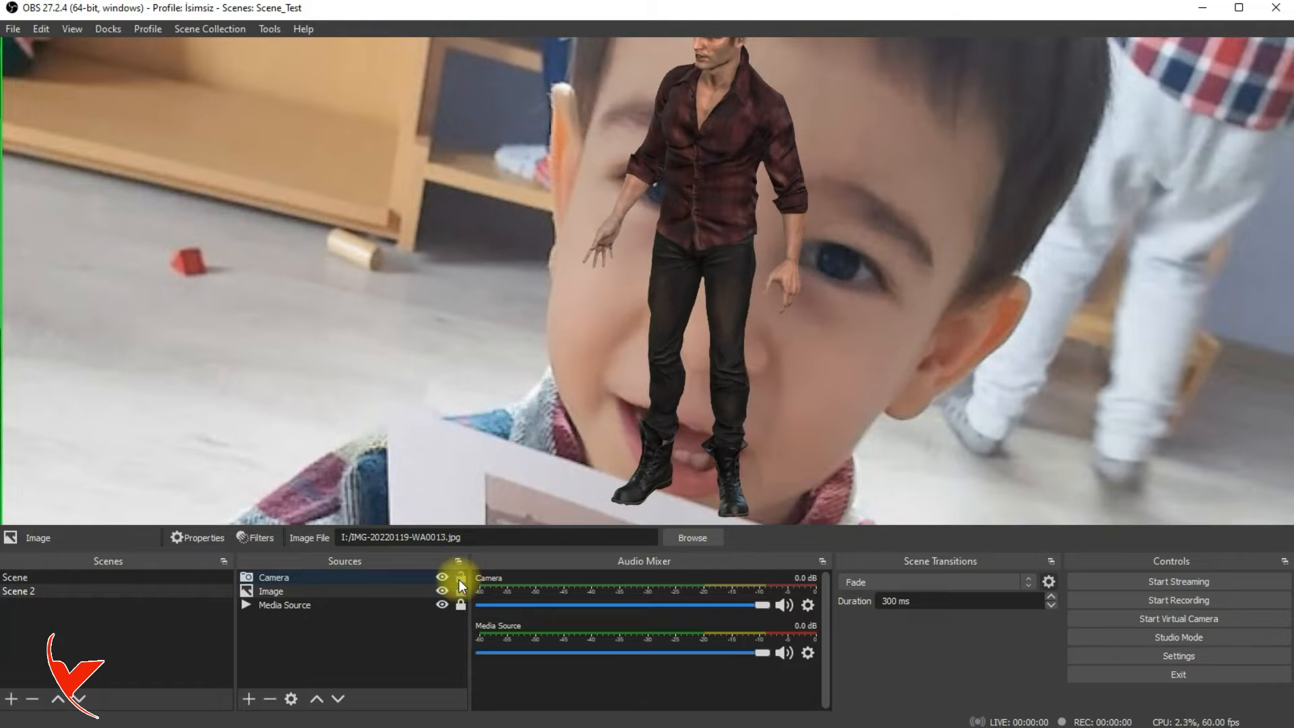
{"action": "left_click", "coordinate": [408, 577]}
{"action": "left_click_drag", "start_coordinate": [672, 208], "coordinate": [664, 356]}
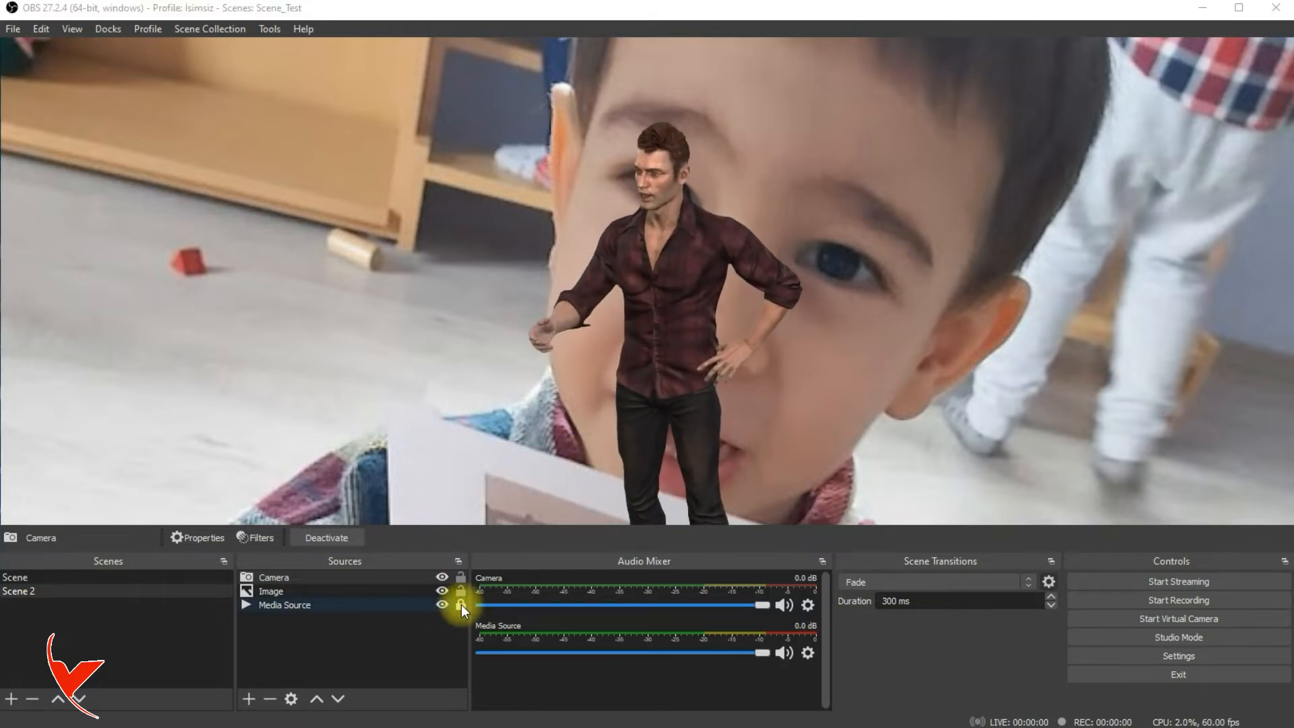
{"action": "left_click", "coordinate": [460, 577]}
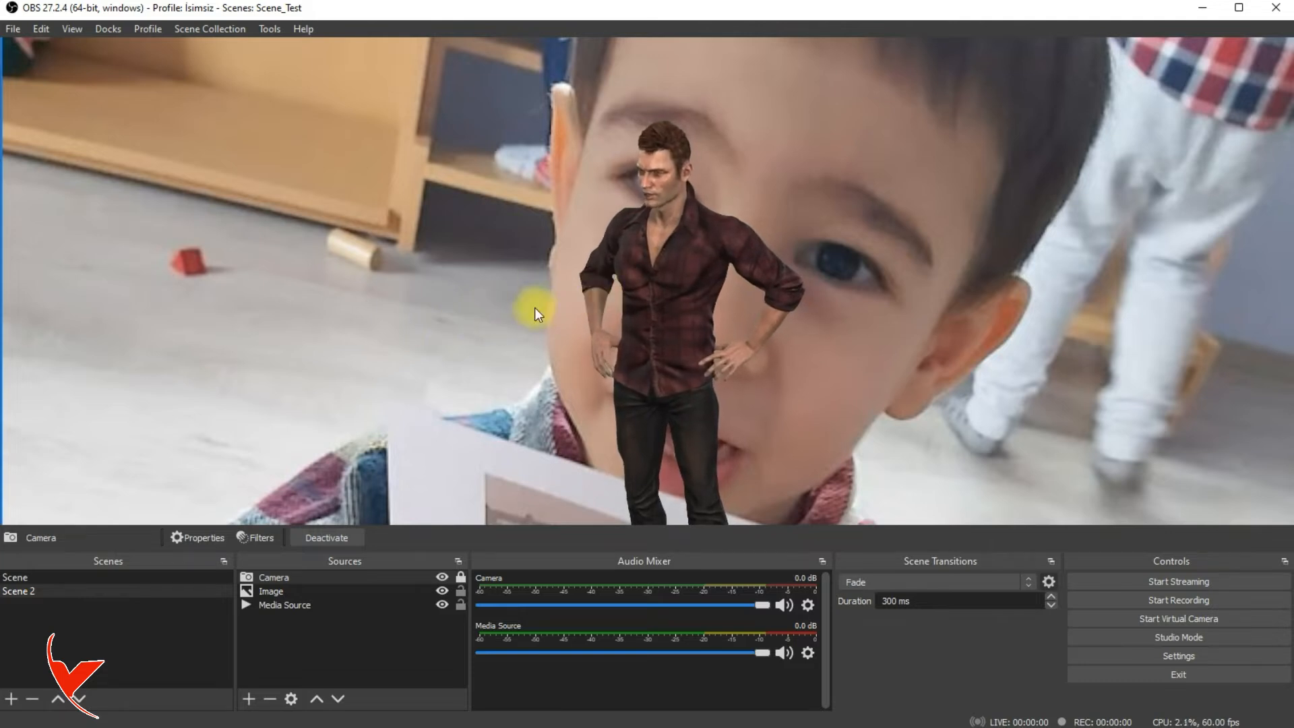
Step: Scale down and reposition the Image source so it covers only the left part of the canvas, about 40% of its width
{"action": "left_click", "coordinate": [281, 593]}
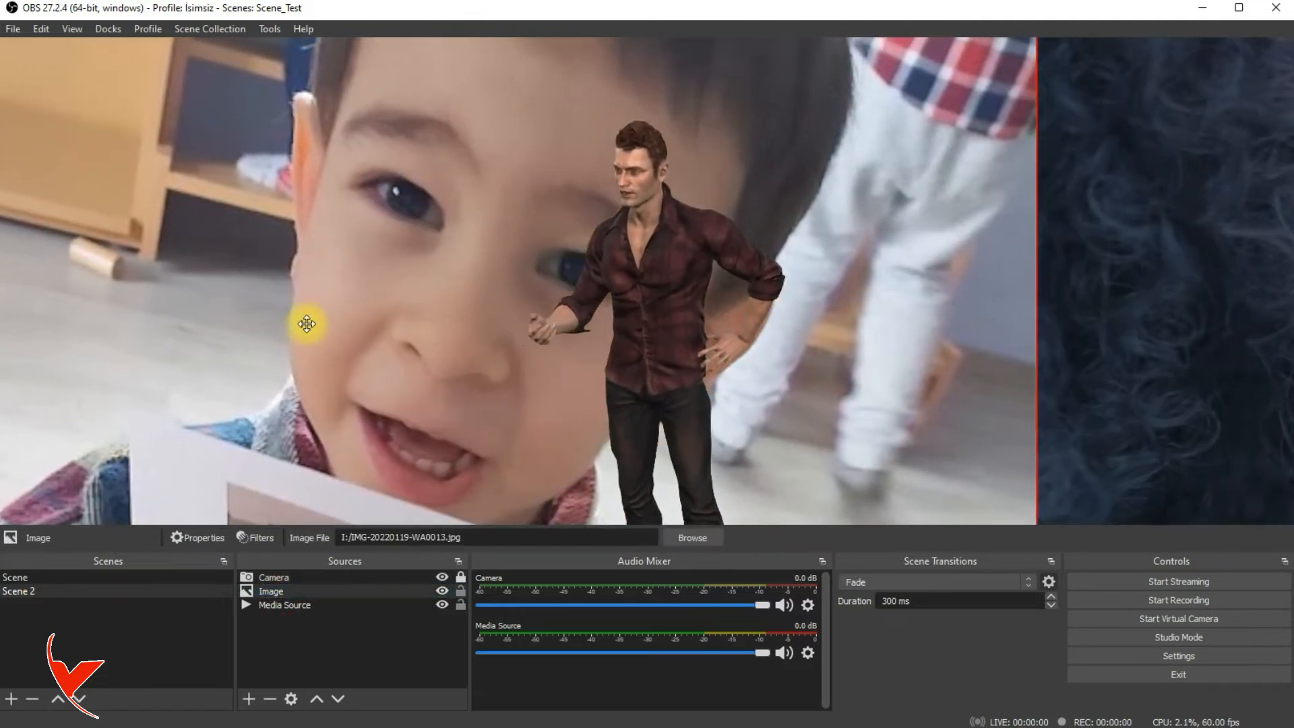
{"action": "left_click_drag", "start_coordinate": [307, 324], "coordinate": [316, 448]}
{"action": "left_click_drag", "start_coordinate": [1036, 88], "coordinate": [372, 139]}
{"action": "left_click_drag", "start_coordinate": [709, 121], "coordinate": [404, 99]}
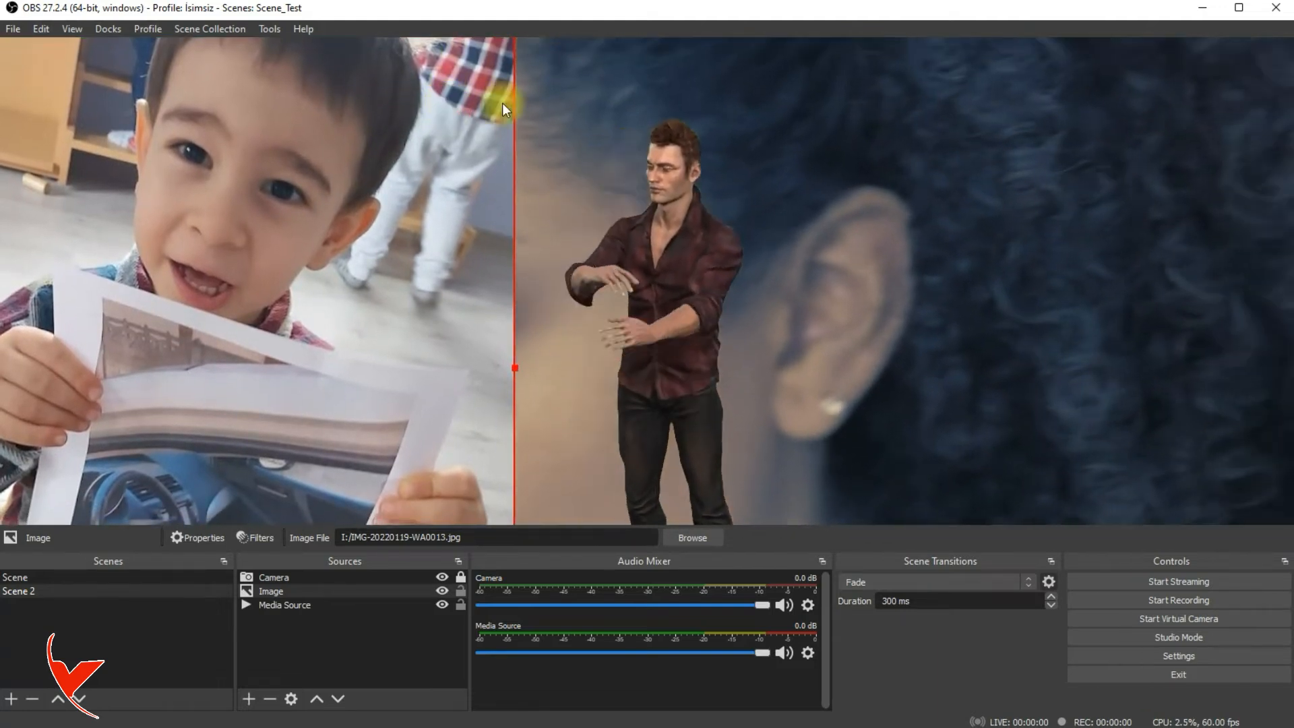
Step: Shrink and reposition the Media Source so the video fills the canvas area to the right of the image
{"action": "left_click", "coordinate": [580, 94]}
{"action": "left_click_drag", "start_coordinate": [1212, 208], "coordinate": [1287, 355]}
{"action": "left_click", "coordinate": [562, 108]}
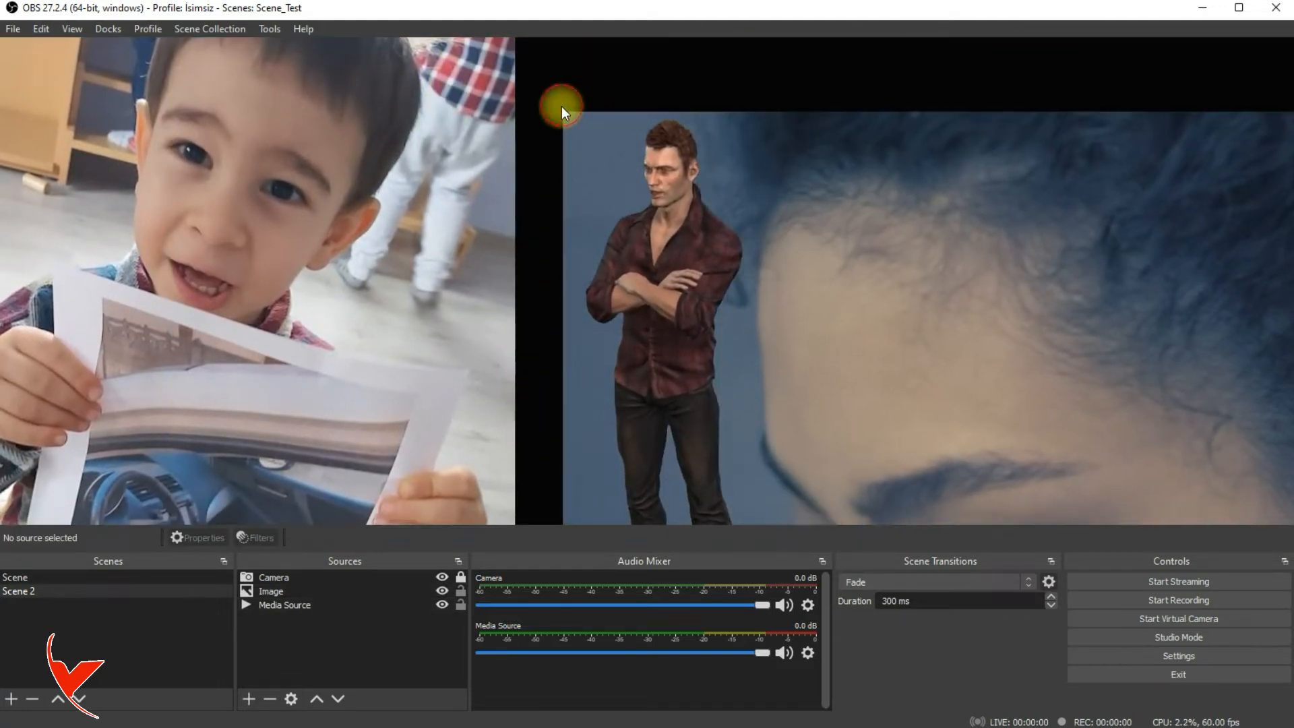
{"action": "left_click_drag", "start_coordinate": [565, 114], "coordinate": [753, 182]}
{"action": "left_click_drag", "start_coordinate": [851, 219], "coordinate": [679, 79]}
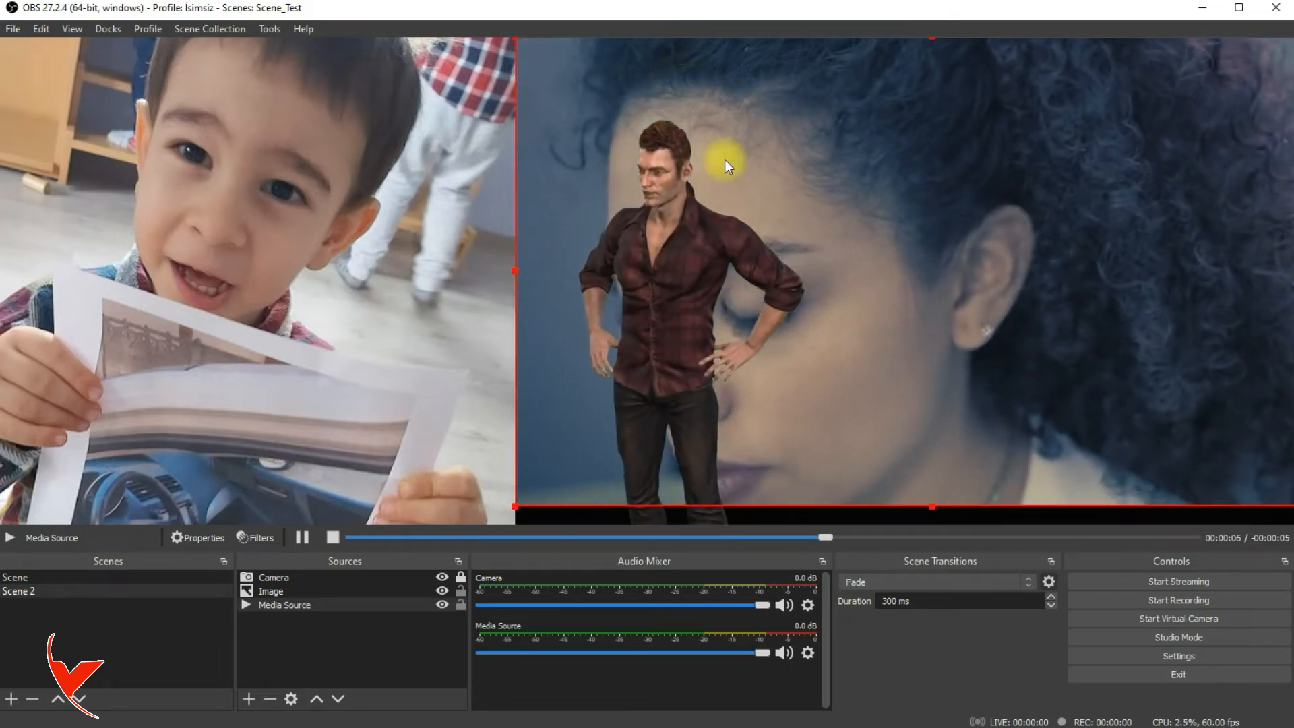
{"action": "left_click_drag", "start_coordinate": [931, 505], "coordinate": [926, 526]}
Step: Lock the Image and Media Source, and move the Camera figure left to the boundary between the picture and the video
{"action": "left_click", "coordinate": [461, 591]}
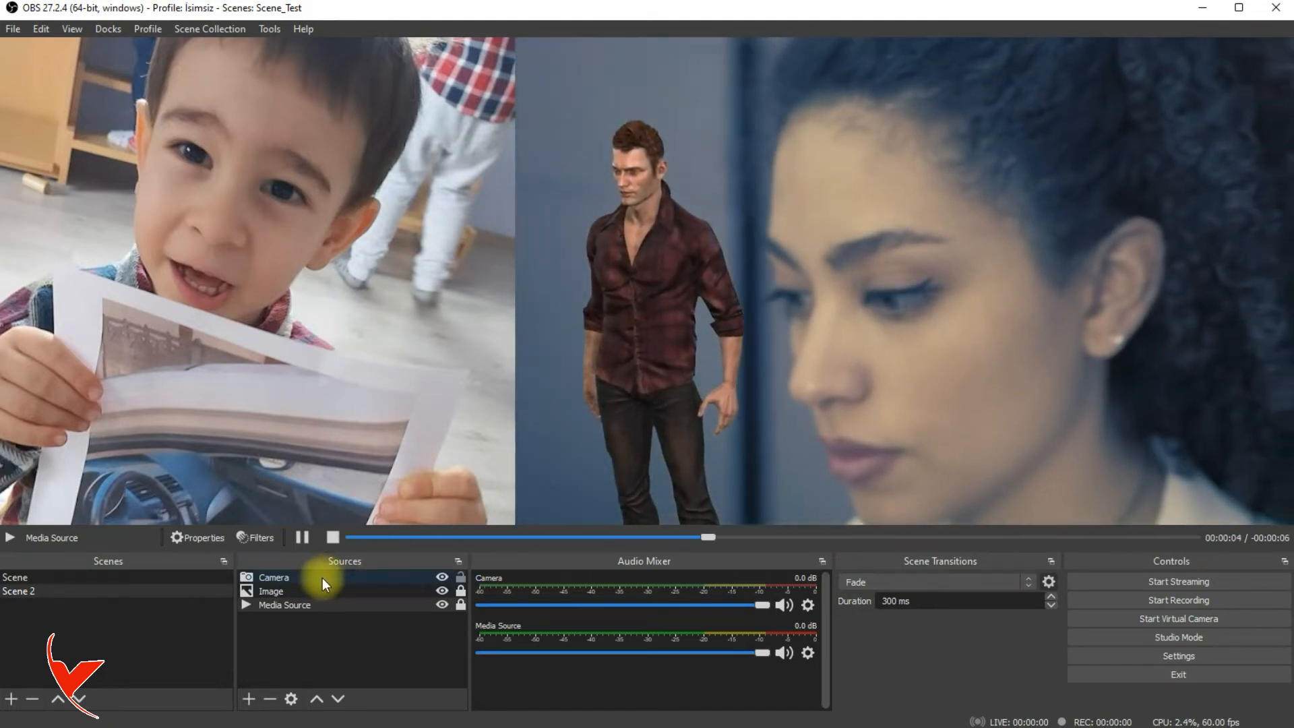
{"action": "left_click", "coordinate": [459, 602]}
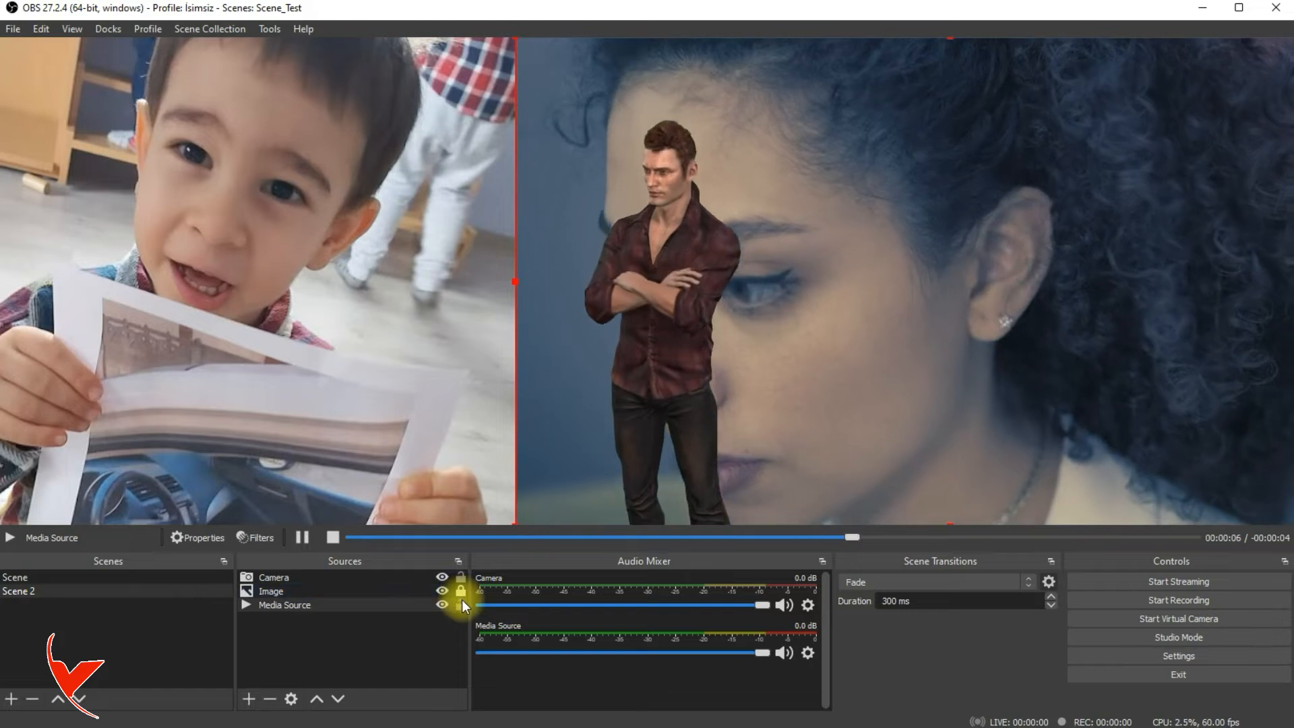
{"action": "left_click", "coordinate": [398, 574]}
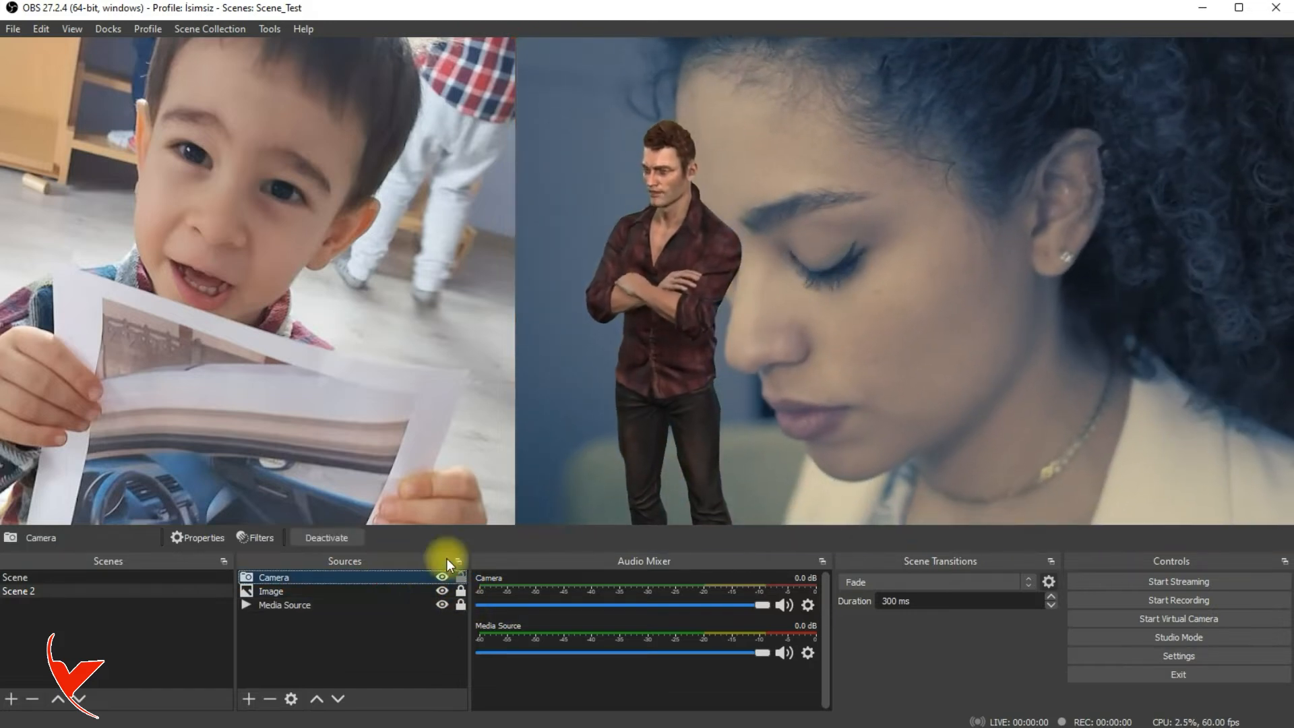
{"action": "left_click_drag", "start_coordinate": [641, 326], "coordinate": [532, 332]}
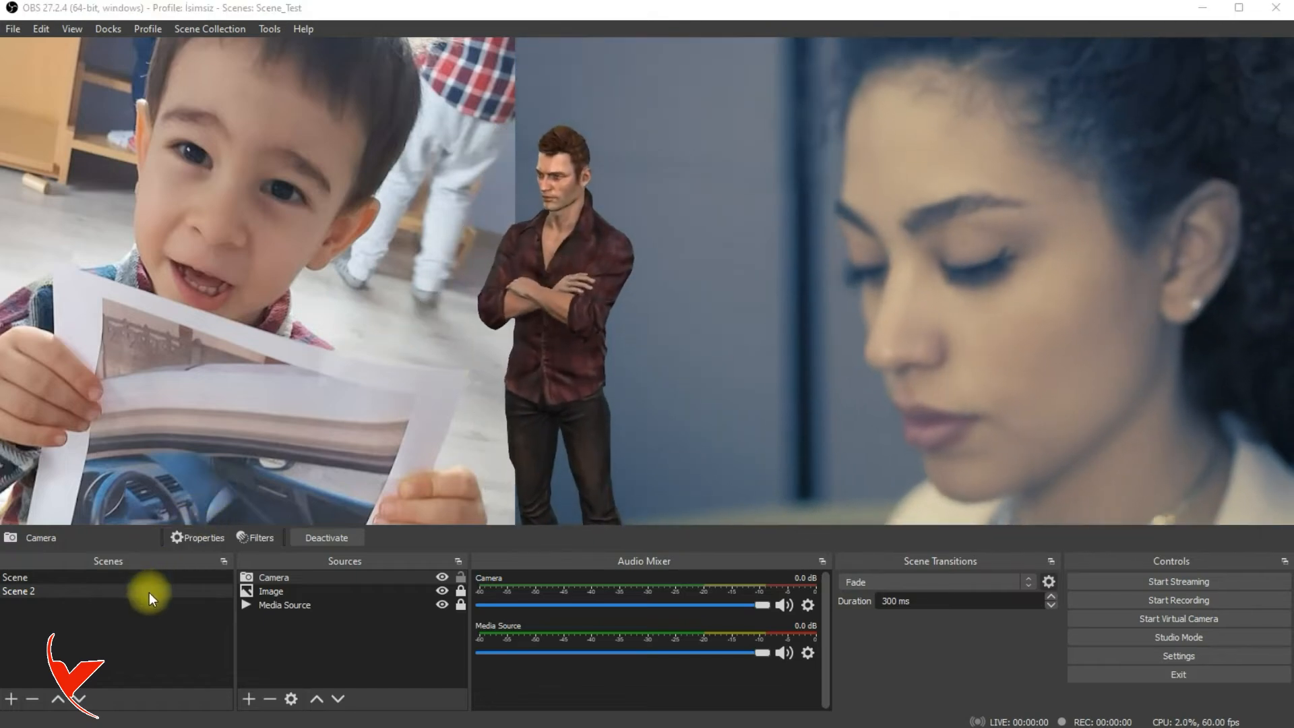
Step: Delete the empty scene named Scene and add a new scene named Scene 3
{"action": "left_click", "coordinate": [148, 579]}
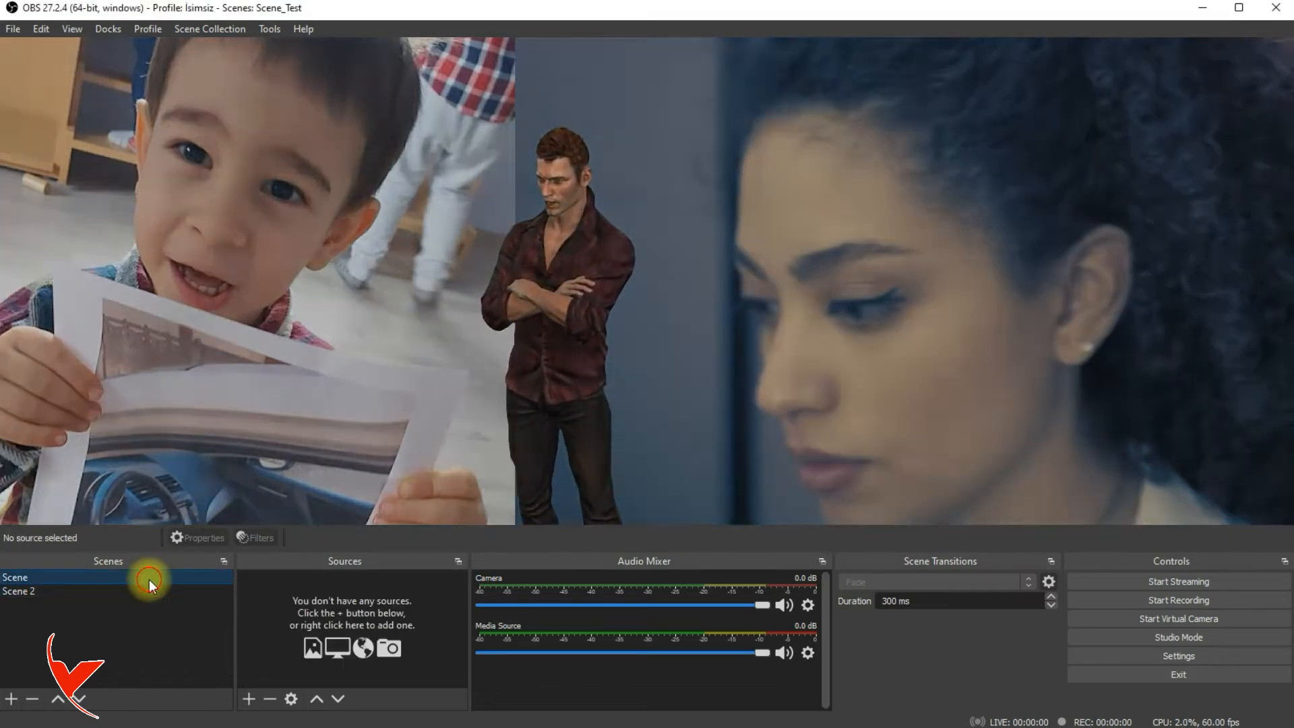
{"action": "left_click", "coordinate": [31, 701]}
{"action": "left_click", "coordinate": [677, 396]}
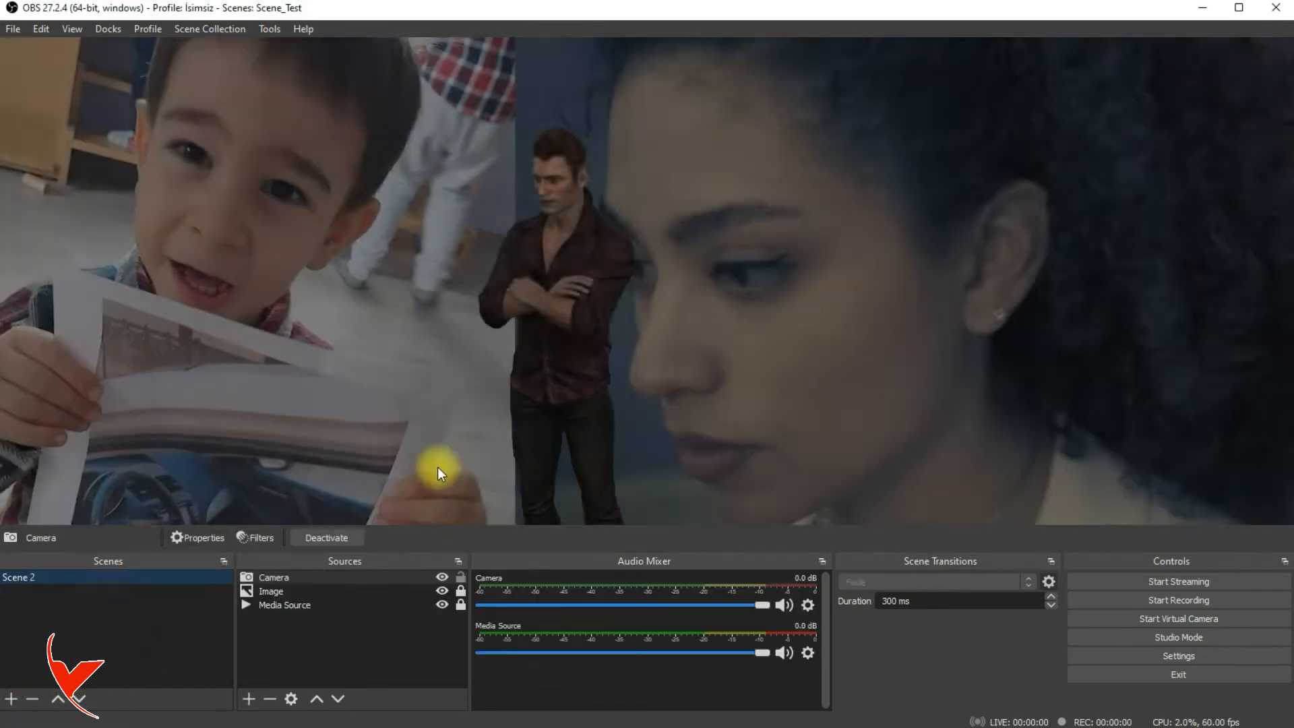
{"action": "left_click", "coordinate": [12, 700]}
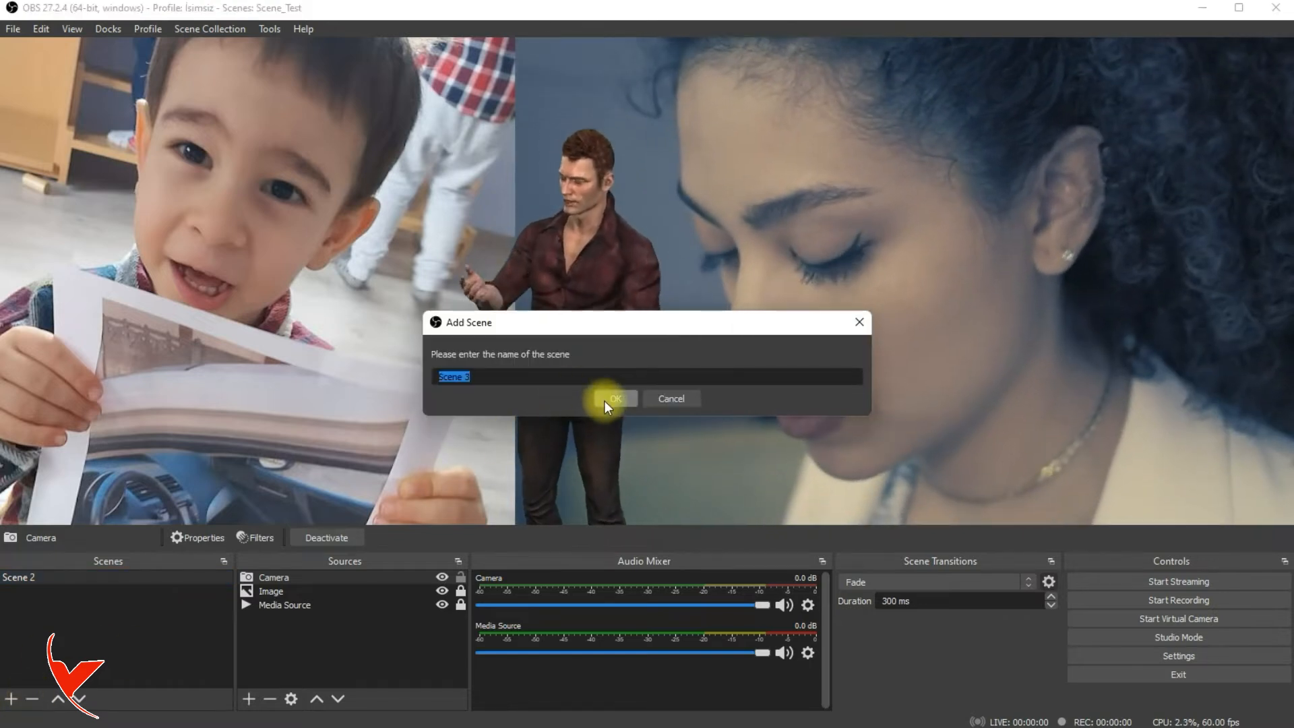
{"action": "left_click", "coordinate": [607, 398]}
Step: Add a new Video Capture Device source to Scene 3, using Camera (NVIDIA Broadcast) as its device
{"action": "left_click", "coordinate": [248, 698]}
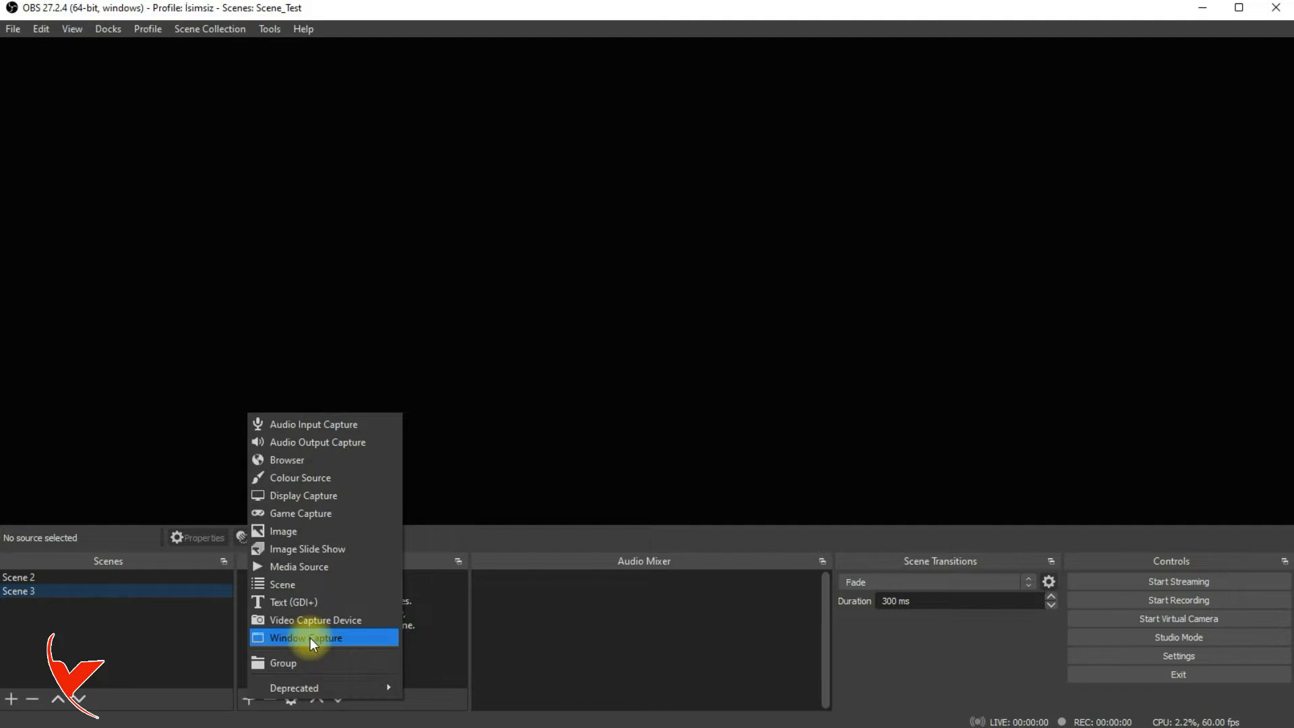
{"action": "left_click", "coordinate": [317, 620]}
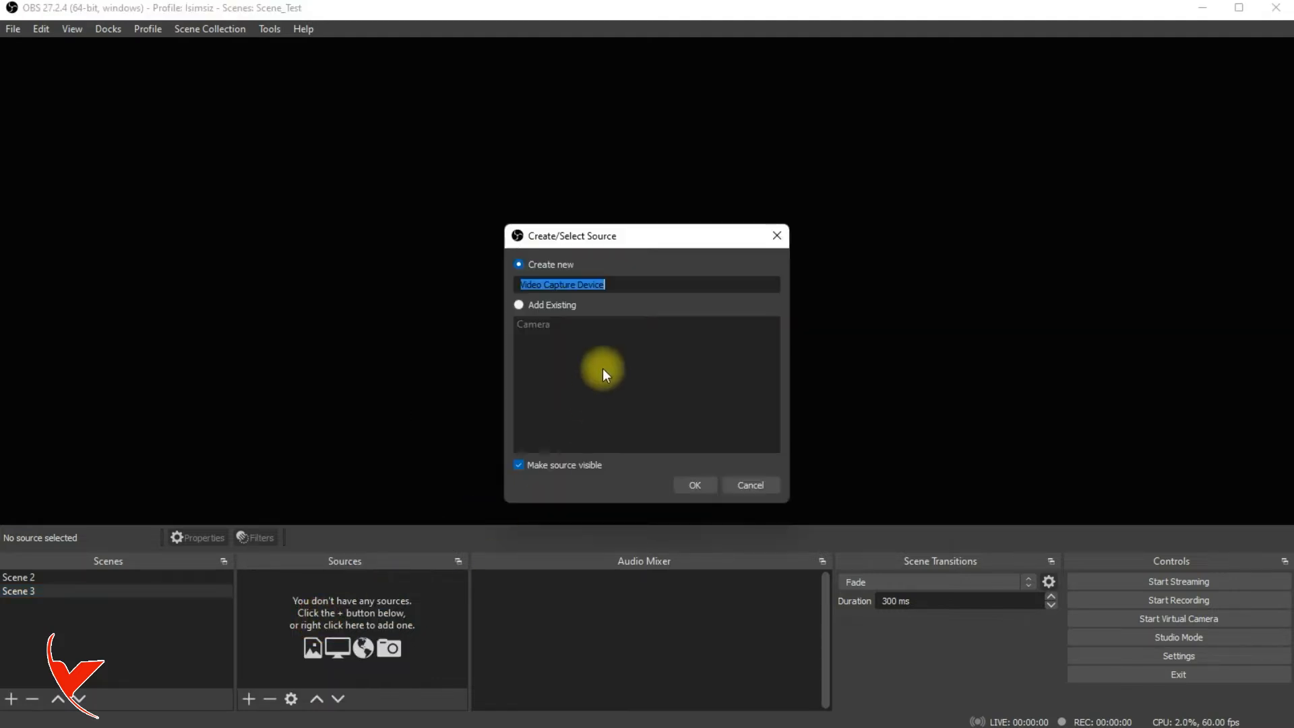
{"action": "left_click", "coordinate": [696, 496]}
{"action": "left_click", "coordinate": [541, 467]}
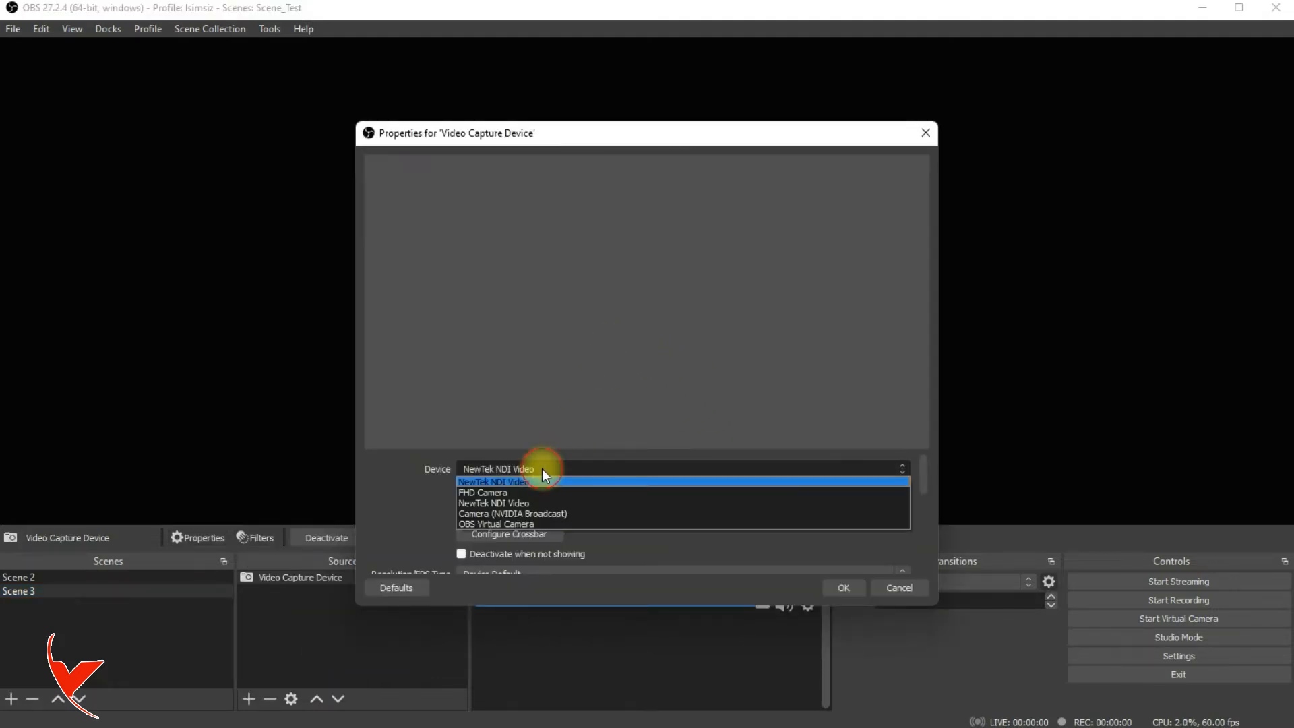
{"action": "left_click", "coordinate": [531, 514]}
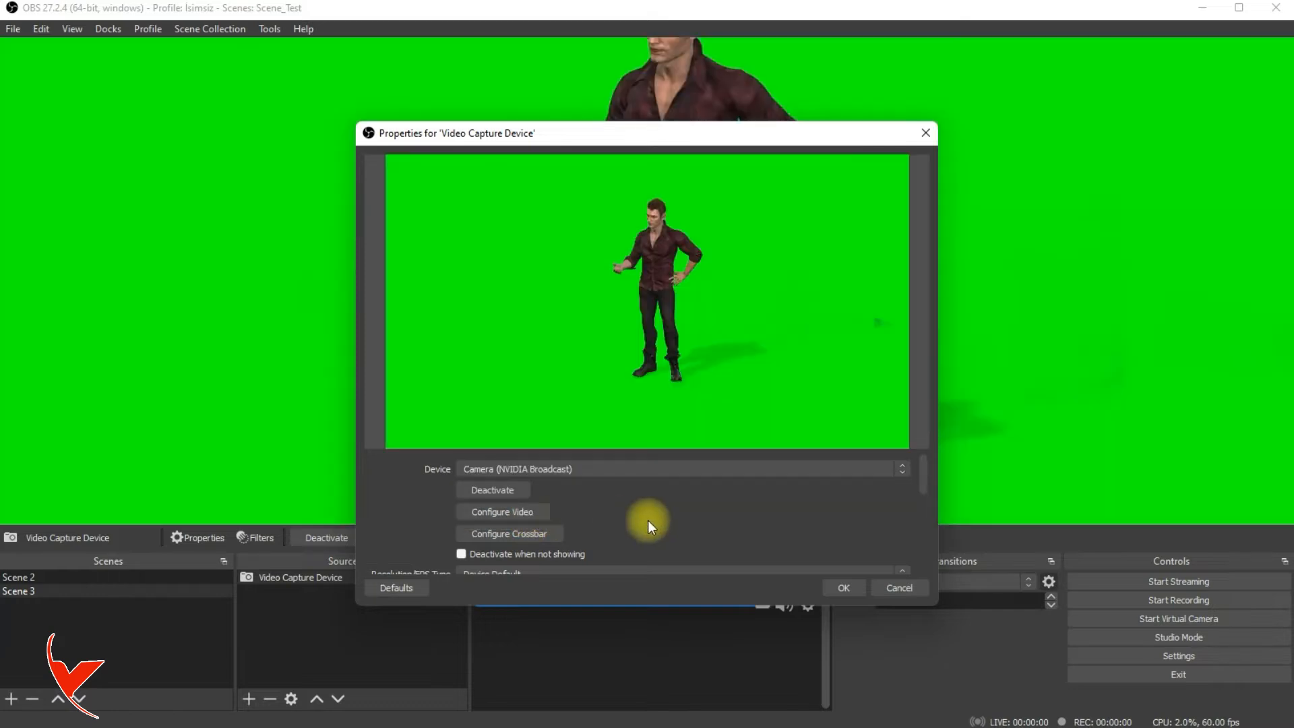
{"action": "left_click", "coordinate": [830, 588]}
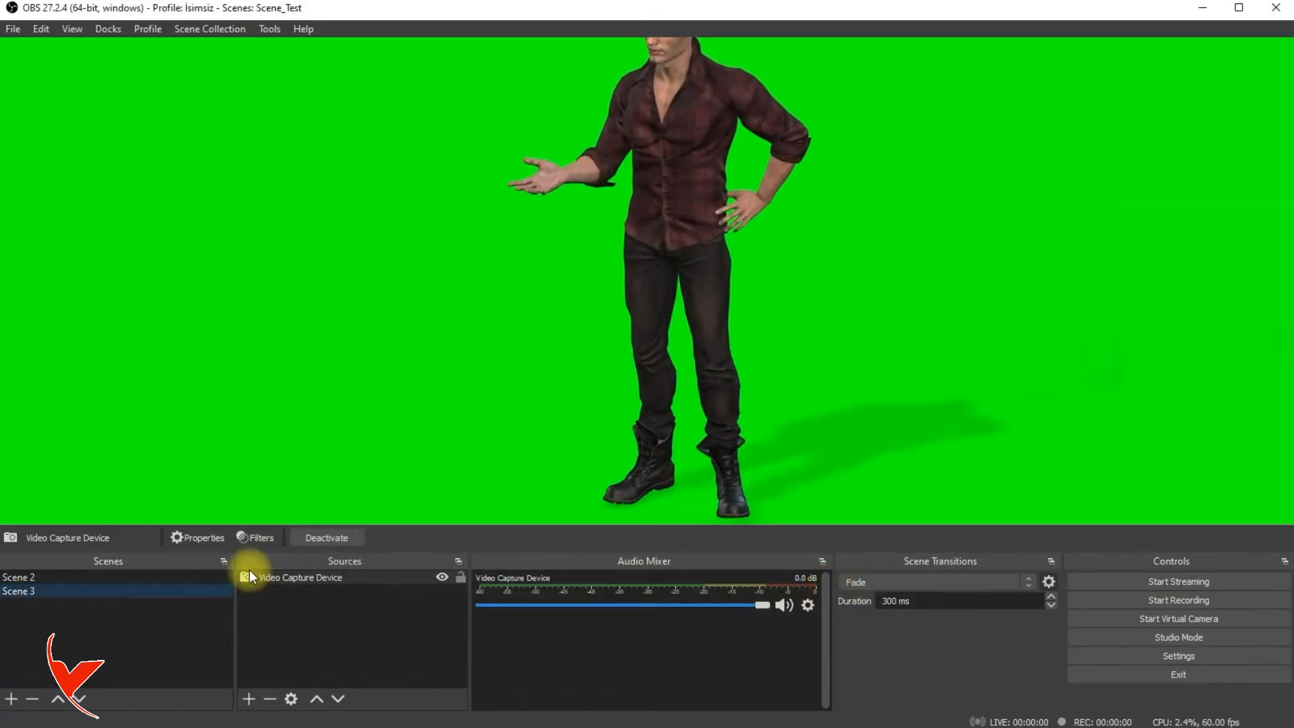
Step: Add a Chroma Key effect filter to the Video Capture Device to remove its green background
{"action": "left_click", "coordinate": [259, 539]}
{"action": "left_click", "coordinate": [316, 651]}
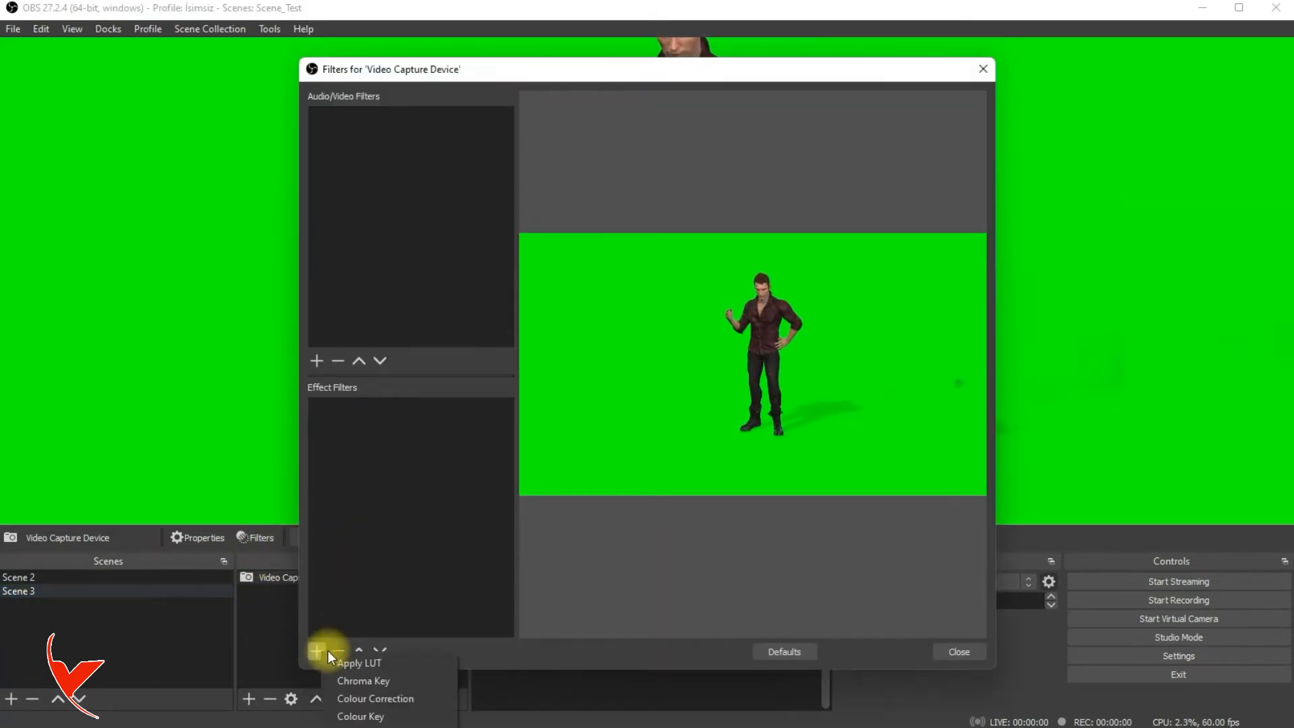
{"action": "left_click", "coordinate": [364, 680]}
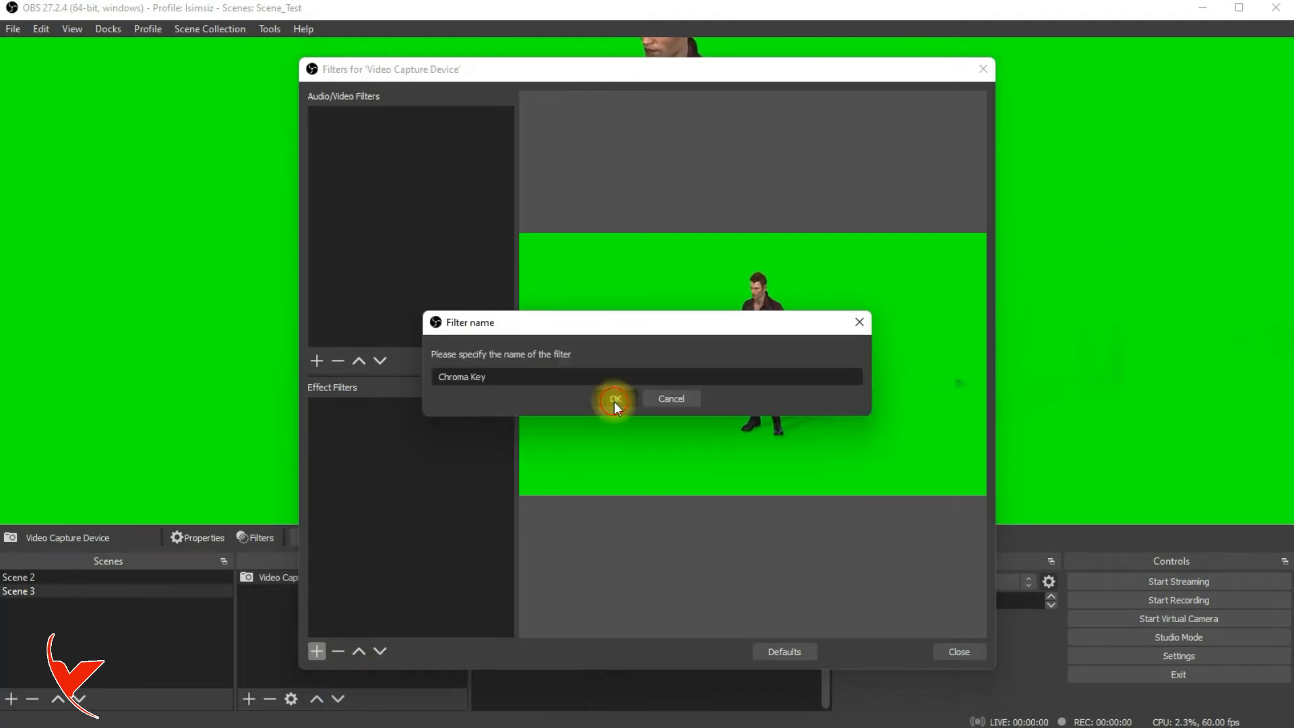
{"action": "left_click", "coordinate": [614, 401]}
{"action": "left_click", "coordinate": [943, 649]}
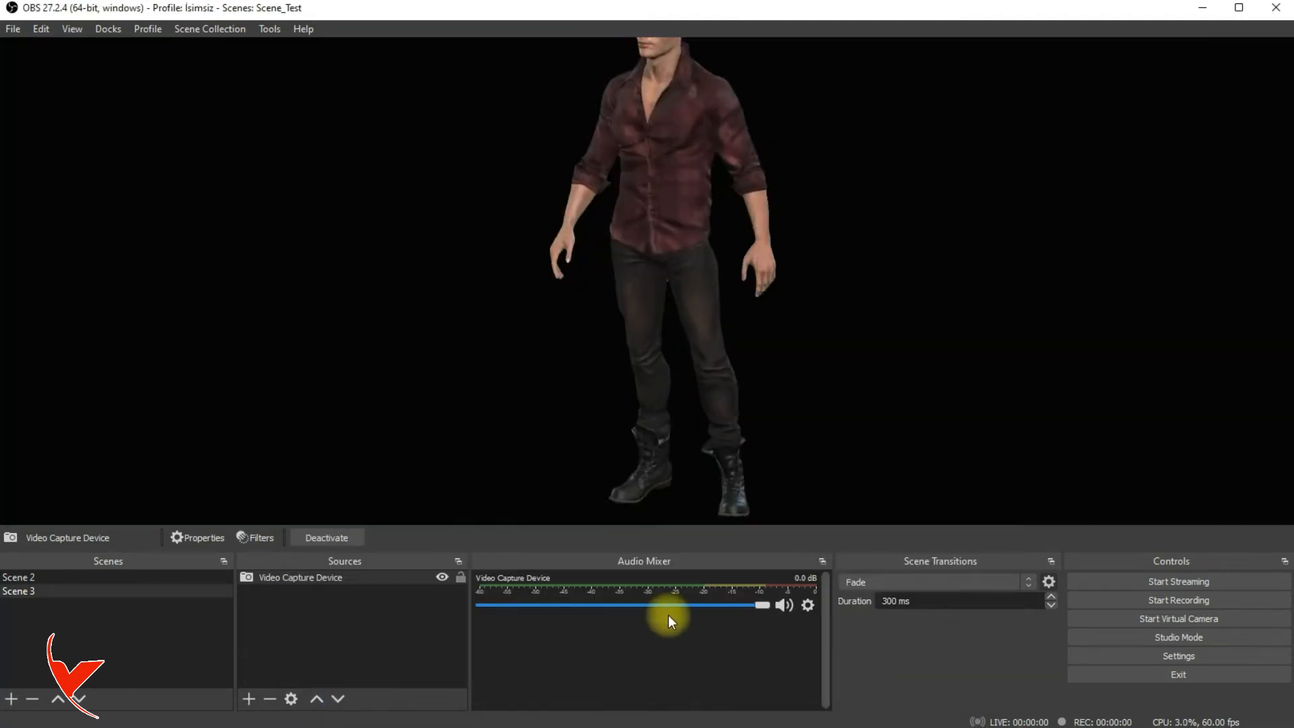
Step: Add a Media Source to Scene 3 with mixkit-woman-walking-down-the-street-watching-her-cell-phone-4891.mp4 from the Mixkit free/Other folder
{"action": "left_click", "coordinate": [249, 696]}
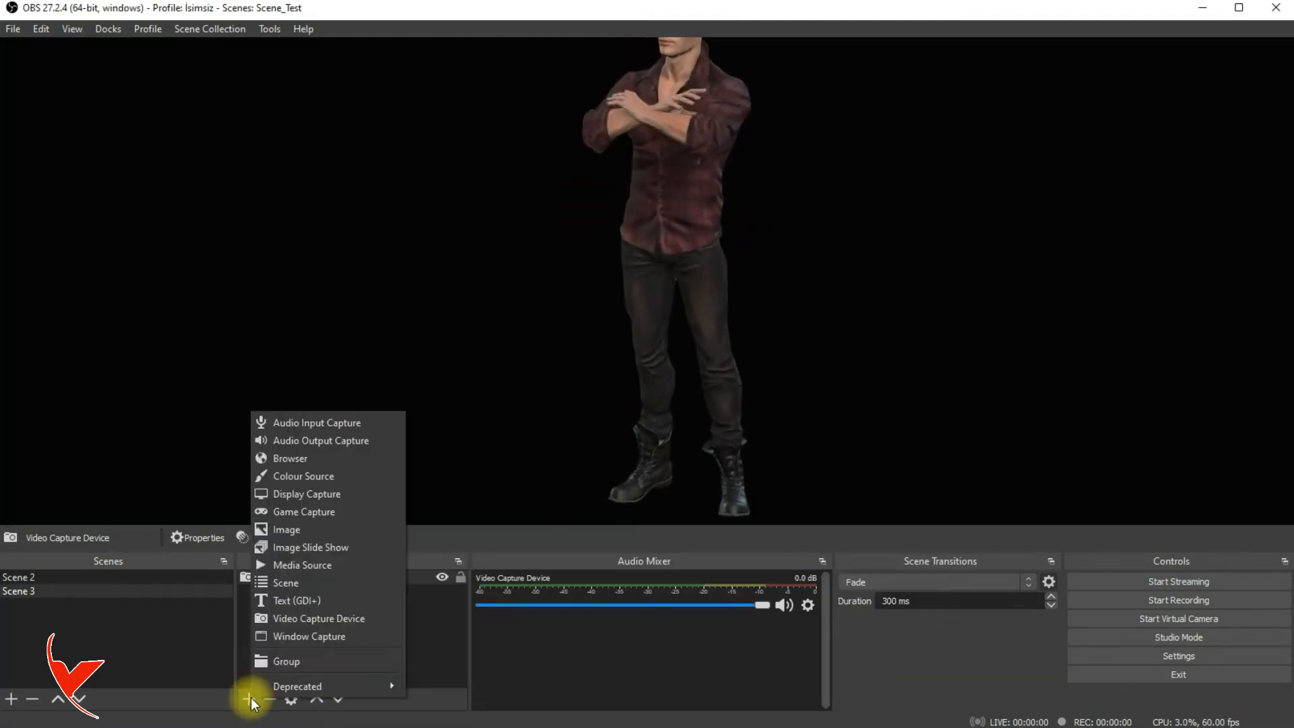
{"action": "left_click", "coordinate": [309, 568]}
{"action": "left_click", "coordinate": [694, 485]}
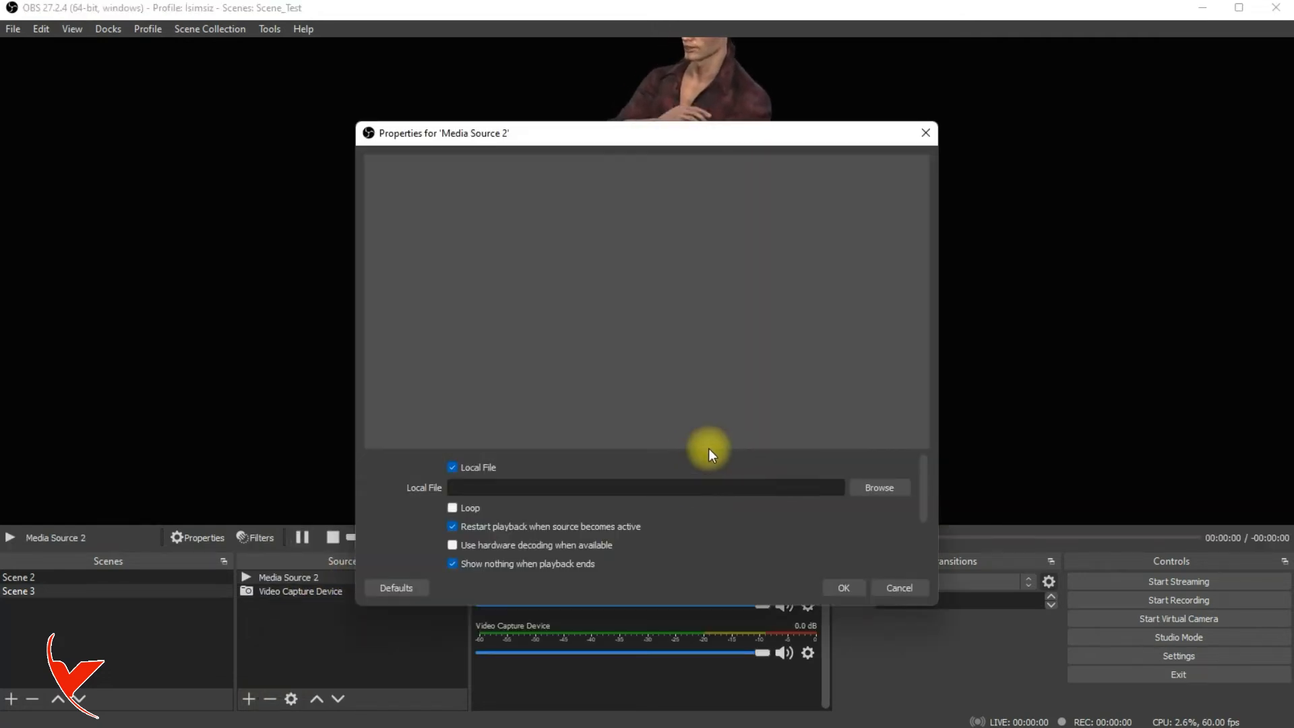
{"action": "left_click", "coordinate": [879, 488]}
{"action": "type", "text": "F:\\Kullanicilar\\Indirilenler\\Mixkit free\\Other\\"}
{"action": "left_click", "coordinate": [1187, 699]}
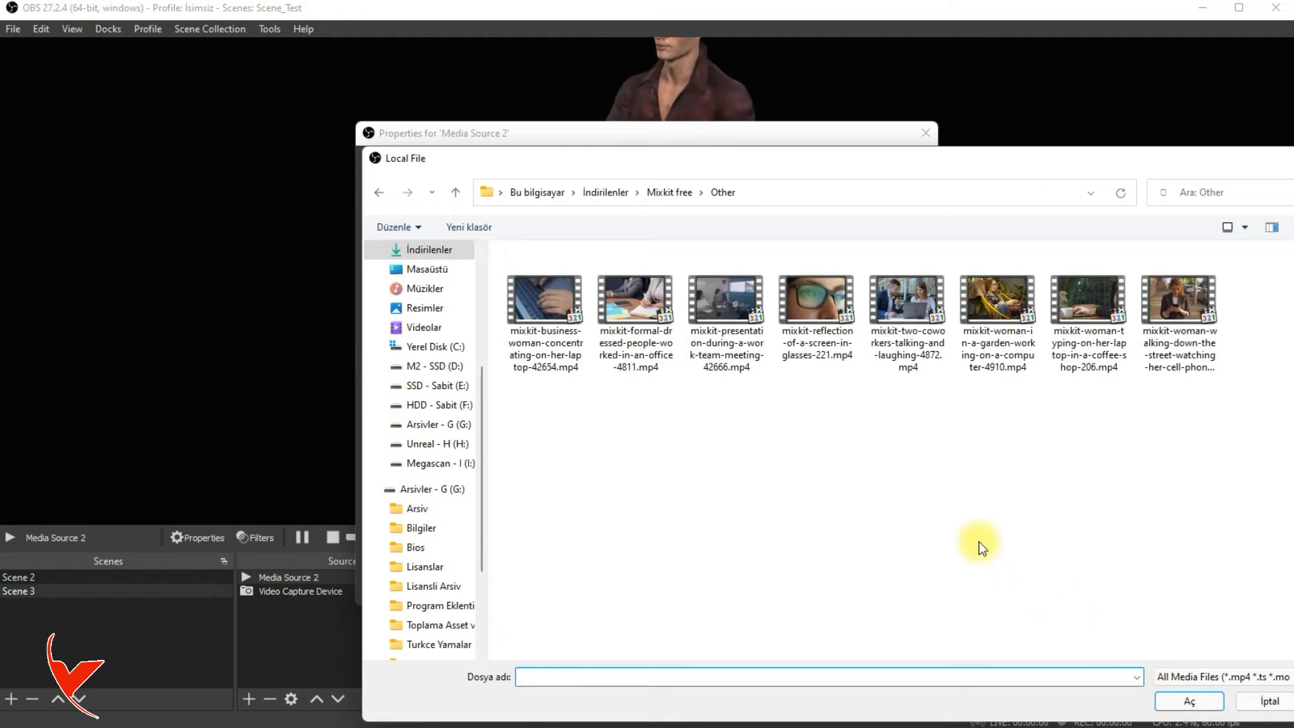
{"action": "double_click", "coordinate": [1188, 314]}
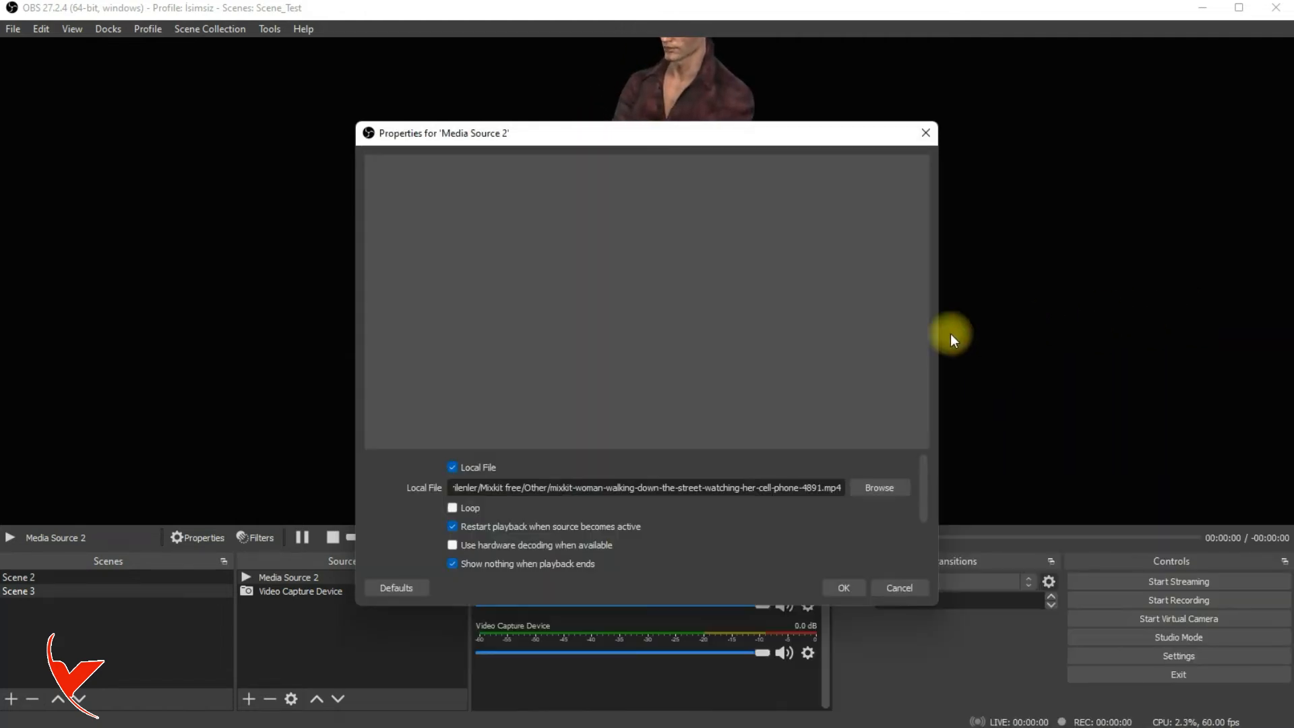
{"action": "left_click", "coordinate": [844, 587]}
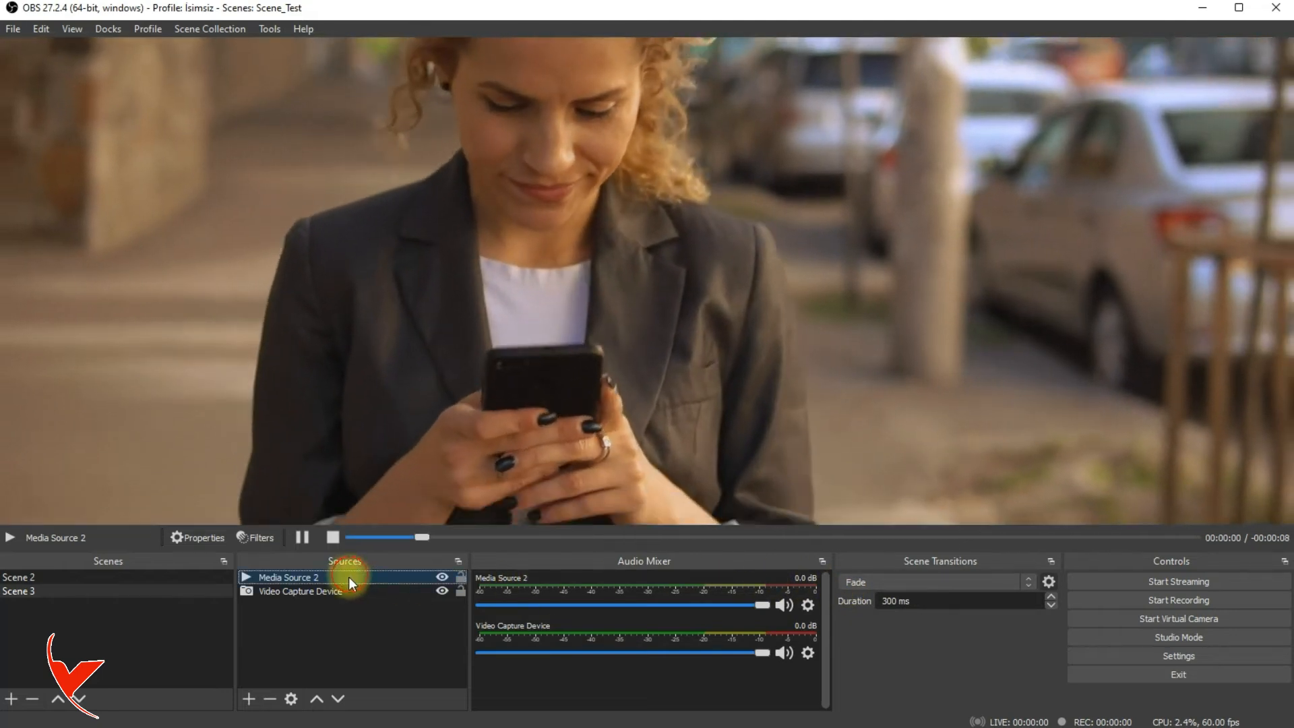
Step: Place the street video beneath the Video Capture Device in the source order and move the camera figure to the canvas's right side
{"action": "left_click_drag", "start_coordinate": [349, 577], "coordinate": [349, 599]}
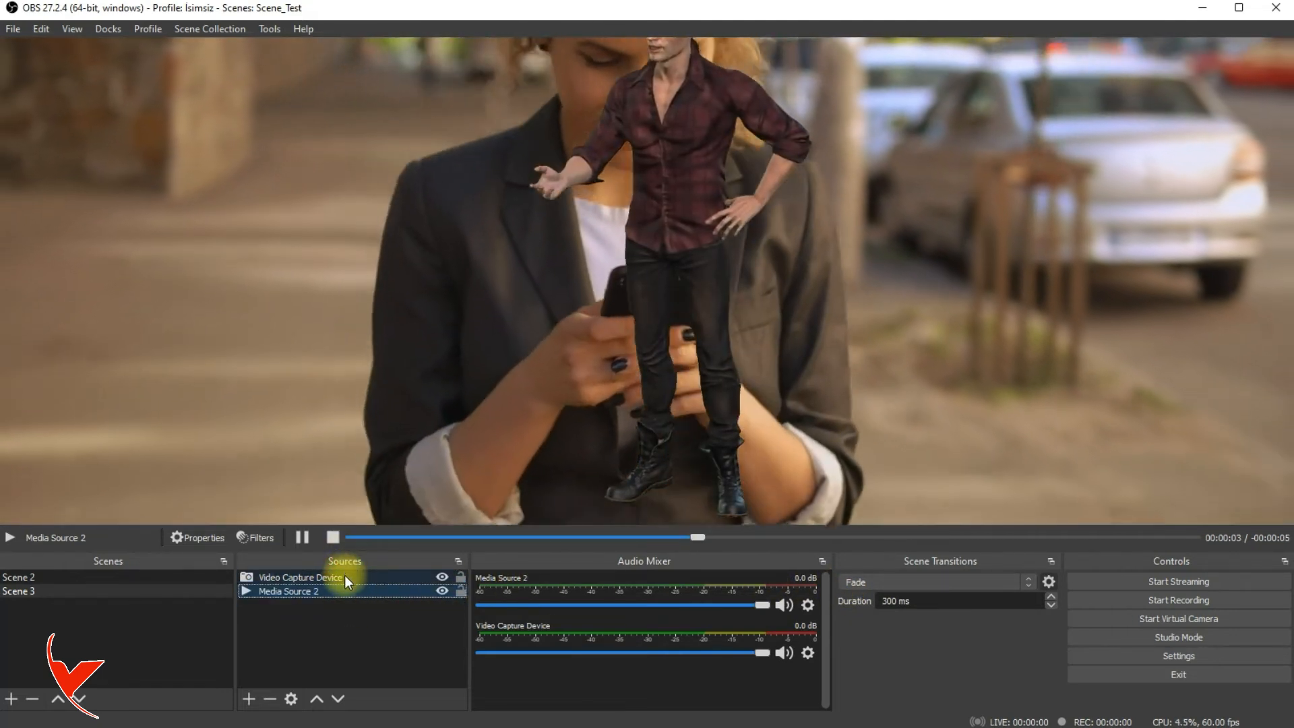
{"action": "left_click", "coordinate": [345, 577]}
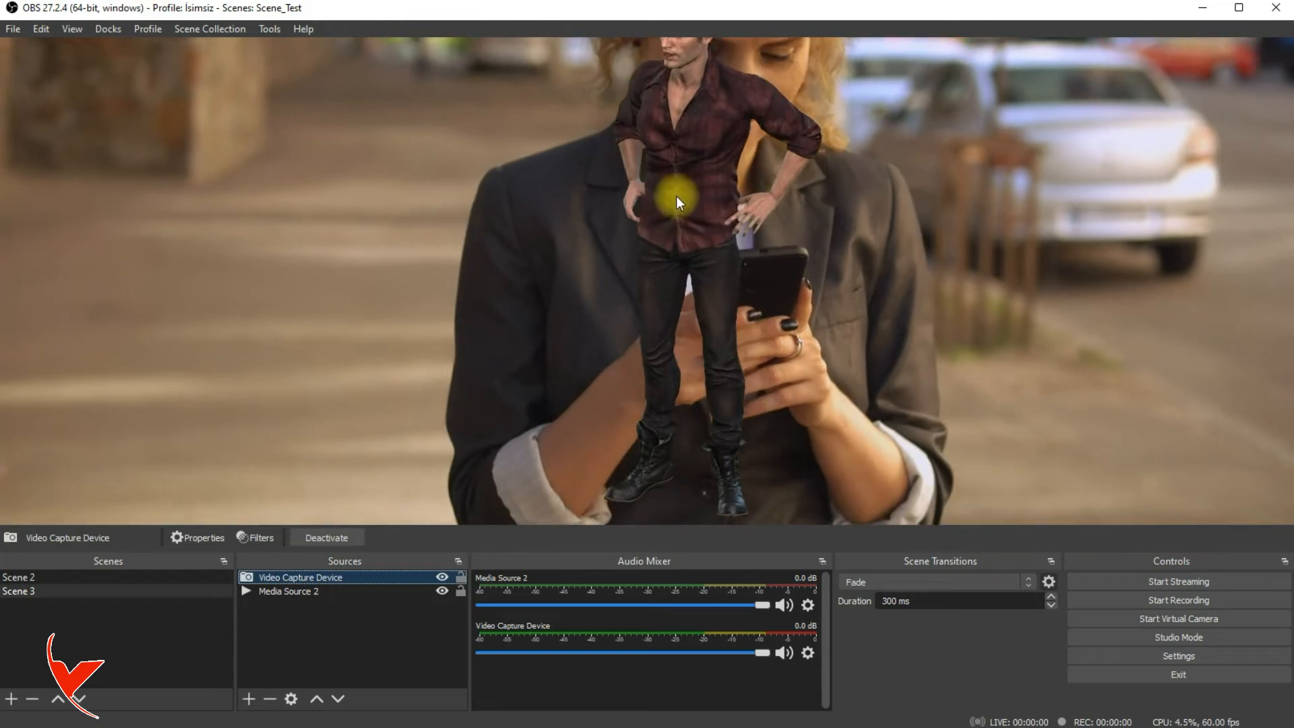
{"action": "left_click_drag", "start_coordinate": [671, 243], "coordinate": [1060, 341]}
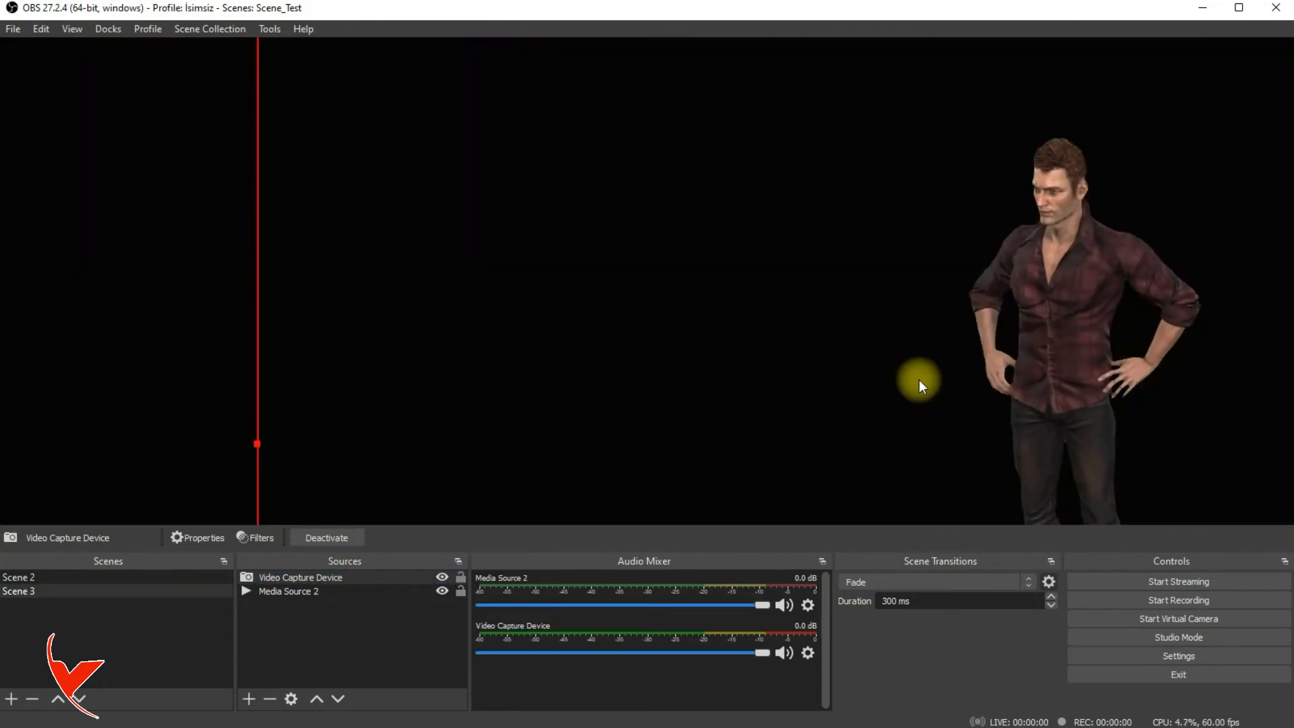
Step: Enable looping for the street video in Scene 3
{"action": "left_click", "coordinate": [294, 590]}
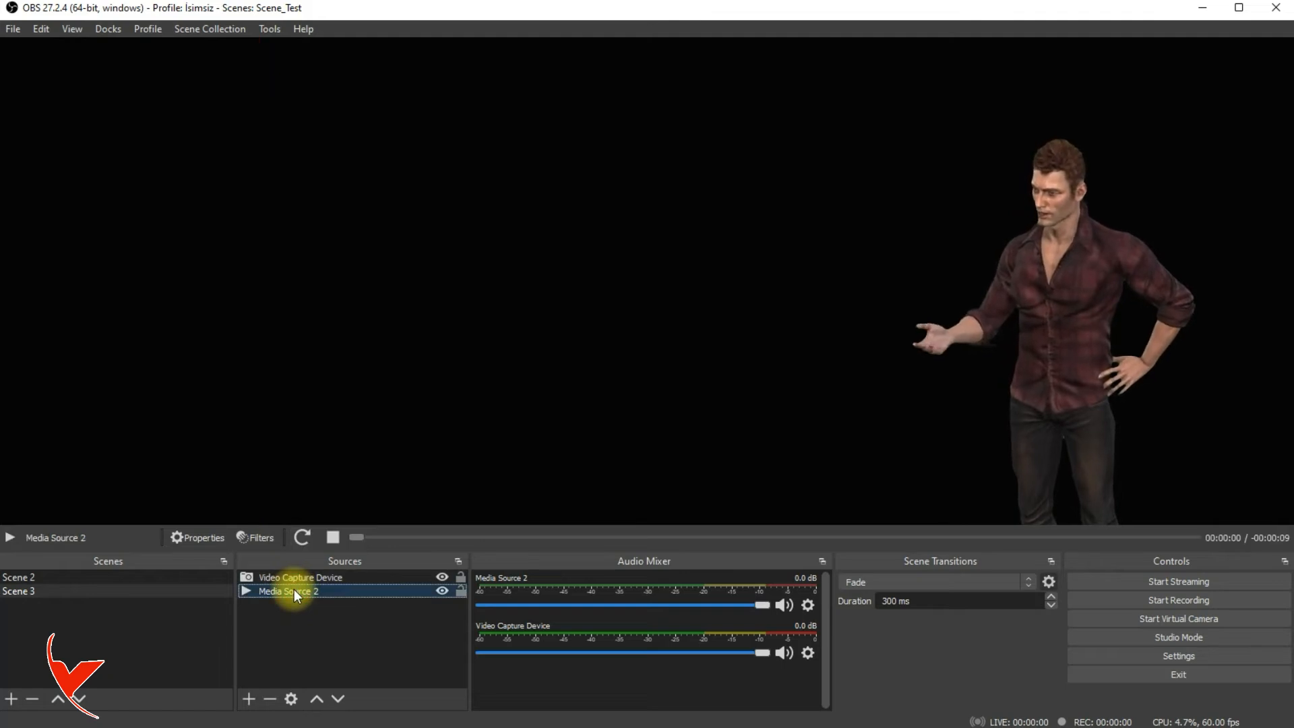
{"action": "double_click", "coordinate": [294, 590]}
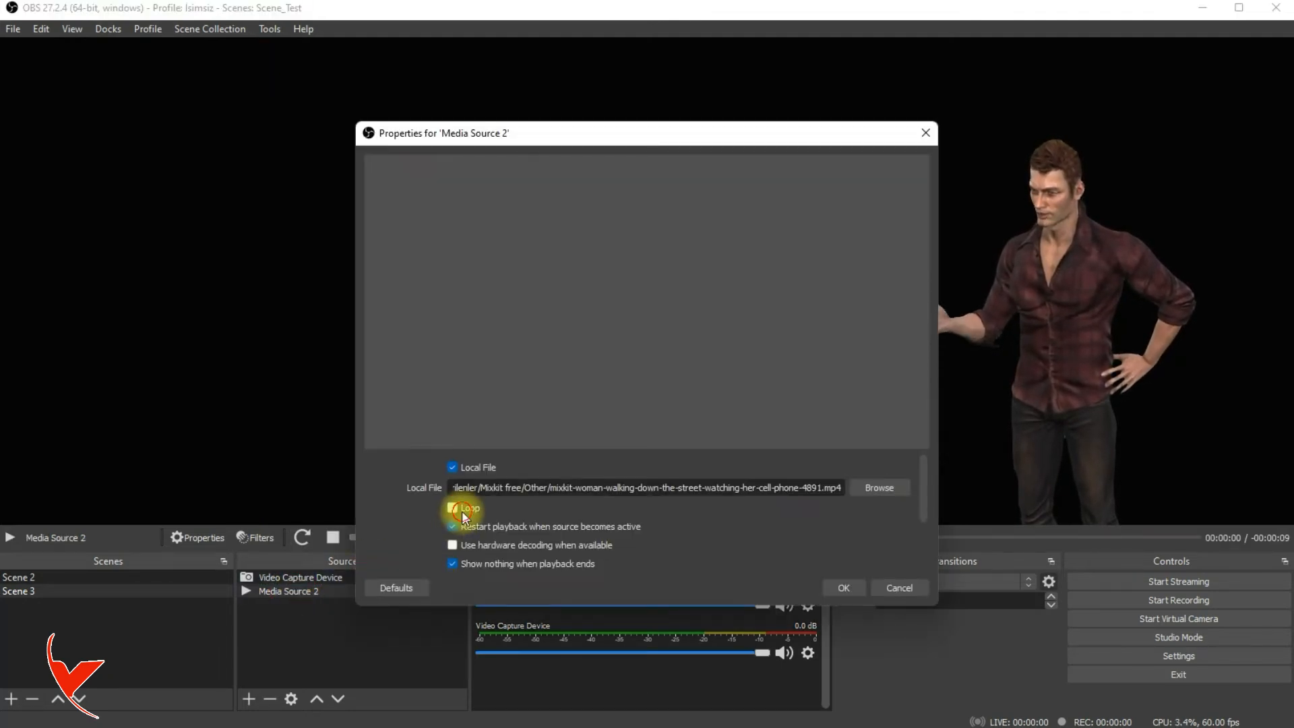
{"action": "left_click", "coordinate": [839, 587]}
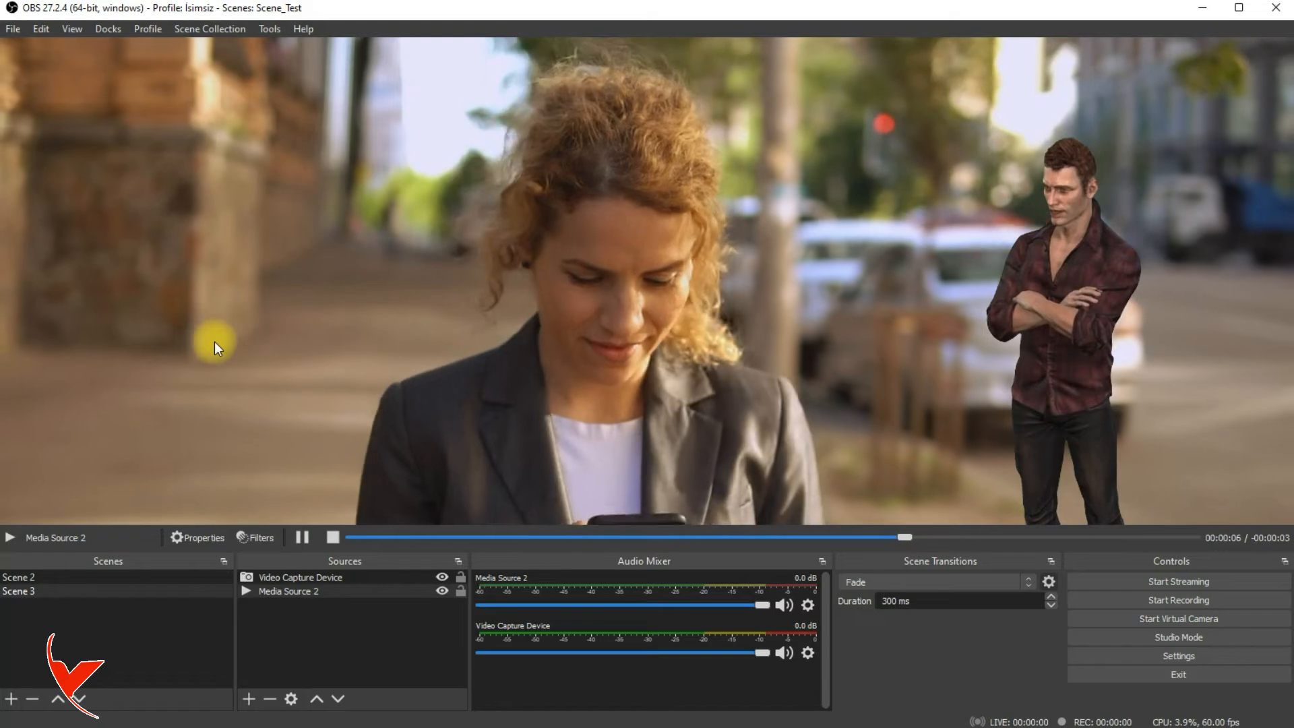
Step: Switch between Scene 2 and Scene 3 to compare the two compositions, finishing on Scene 2
{"action": "left_click", "coordinate": [102, 578]}
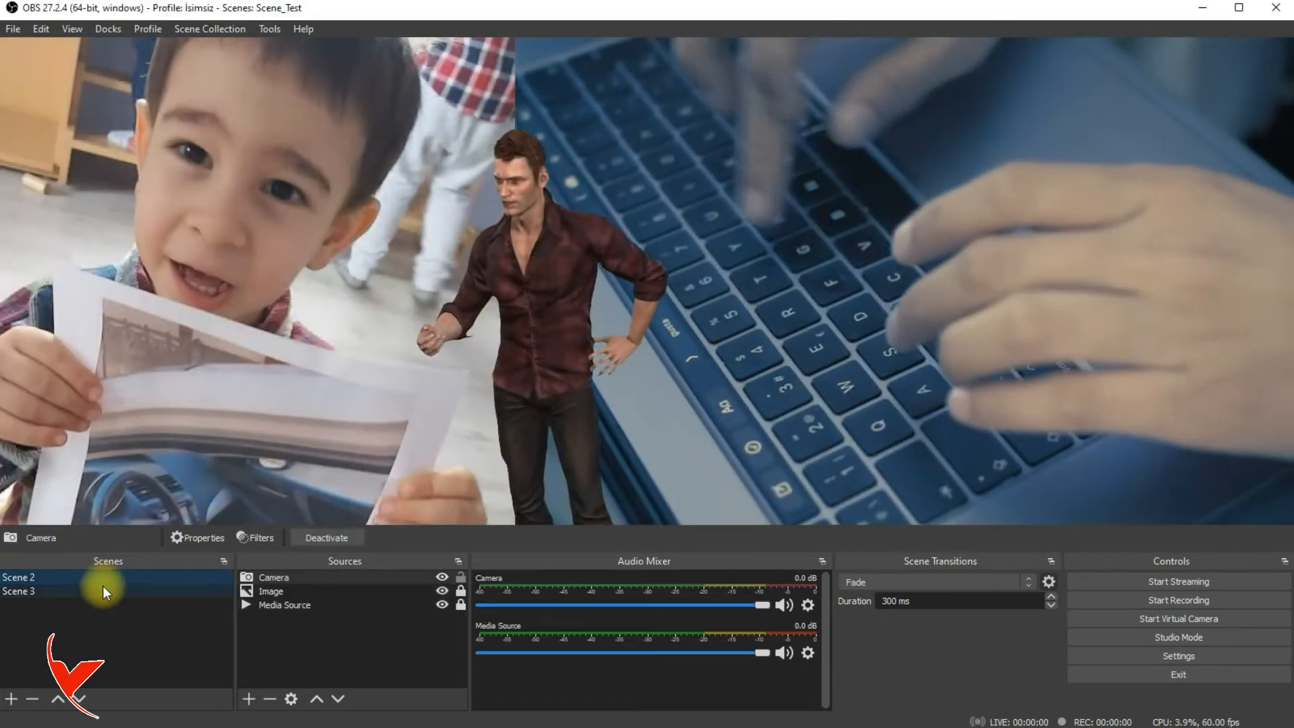
{"action": "left_click", "coordinate": [104, 593]}
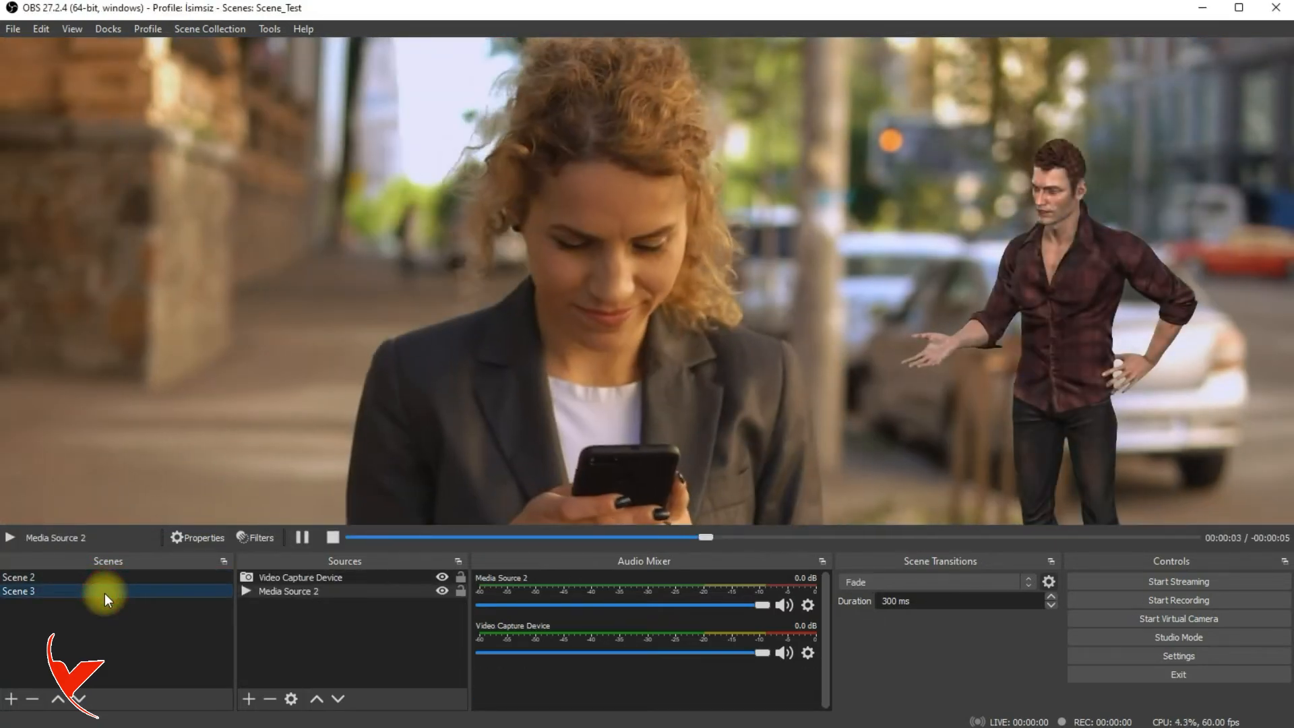
{"action": "left_click", "coordinate": [110, 577]}
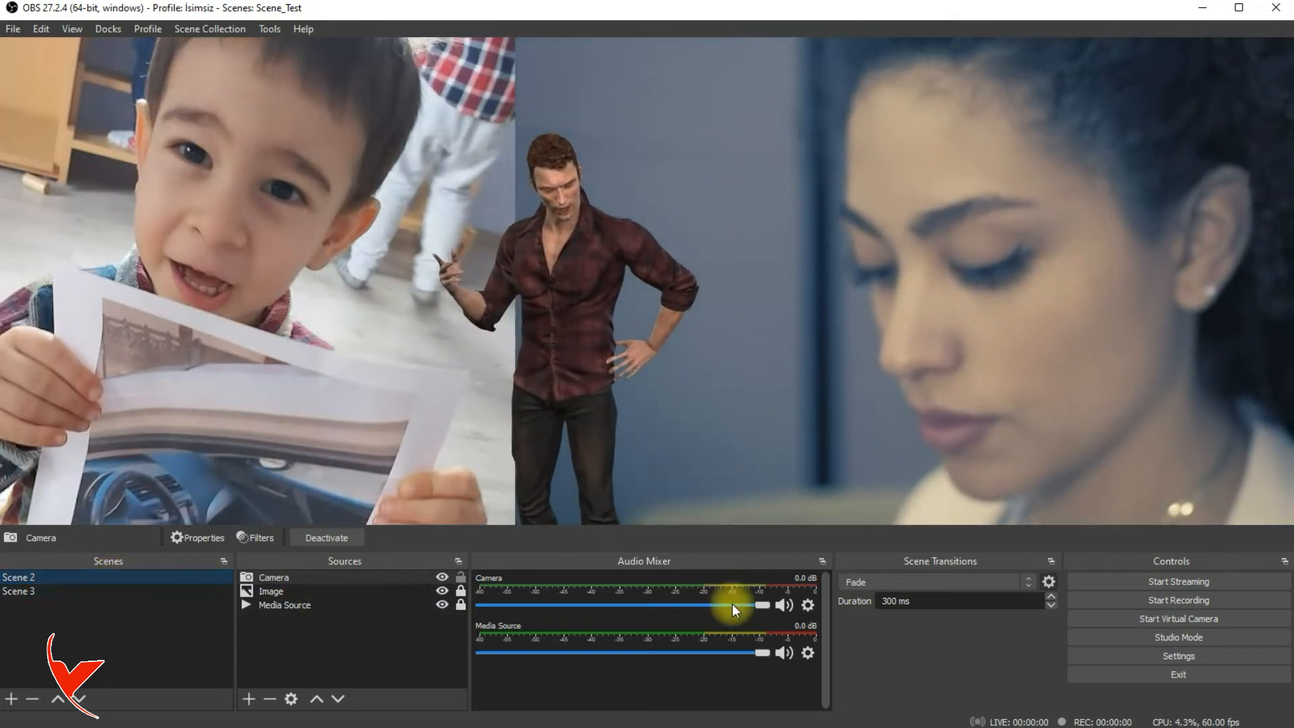
Step: Turn on Studio Mode and transition the program output to Scene 3, back to Scene 2, and to Scene 3 again
{"action": "left_click", "coordinate": [1198, 640]}
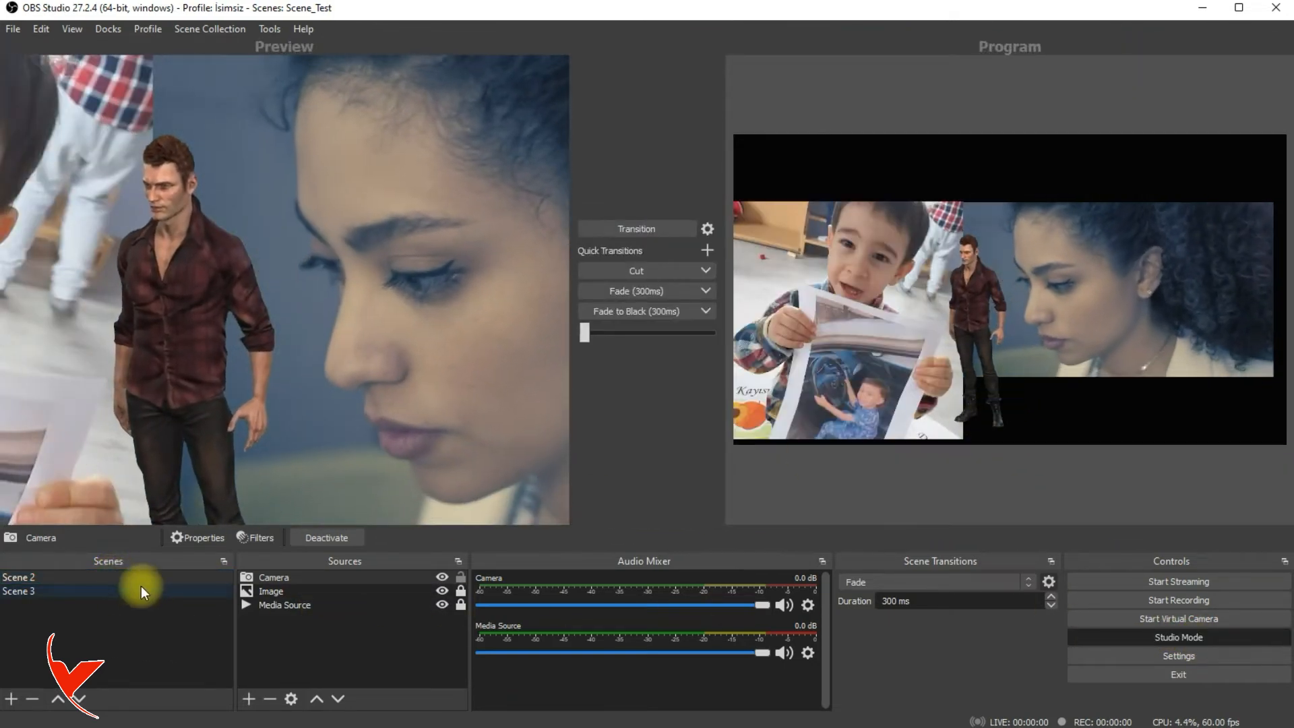
{"action": "left_click", "coordinate": [105, 592]}
{"action": "double_click", "coordinate": [107, 592]}
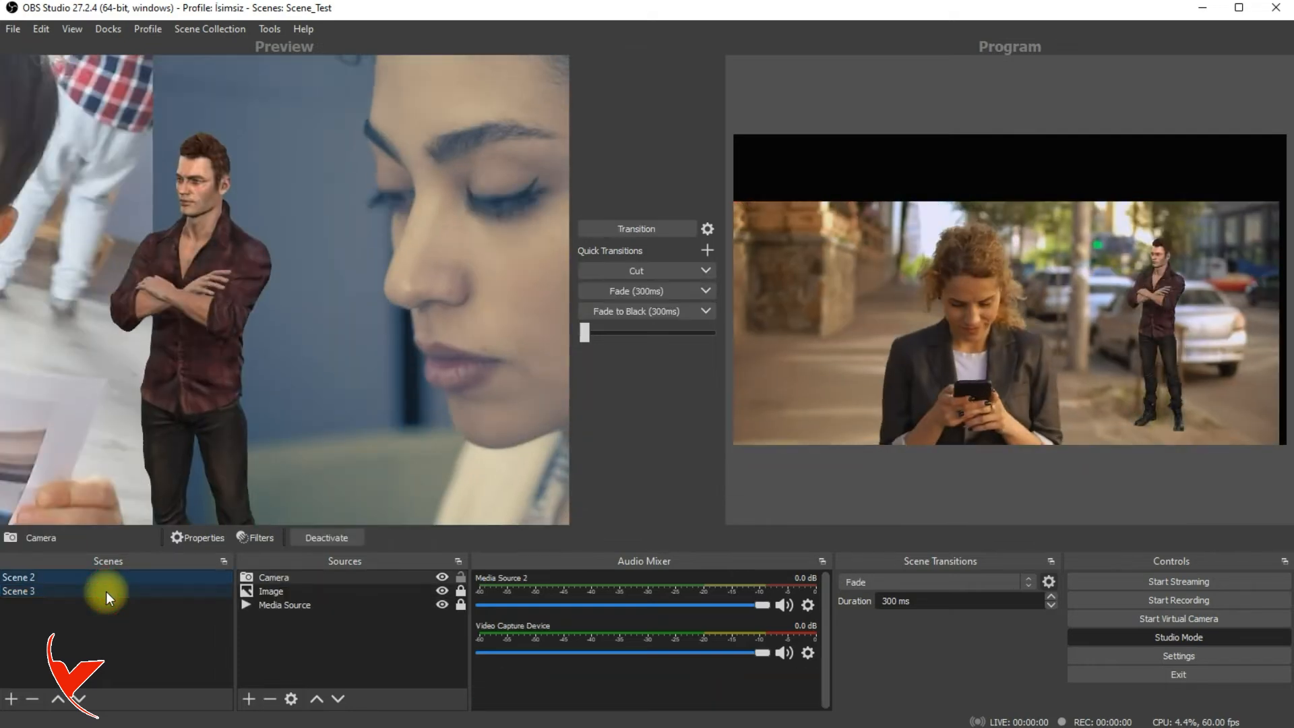
{"action": "double_click", "coordinate": [107, 579]}
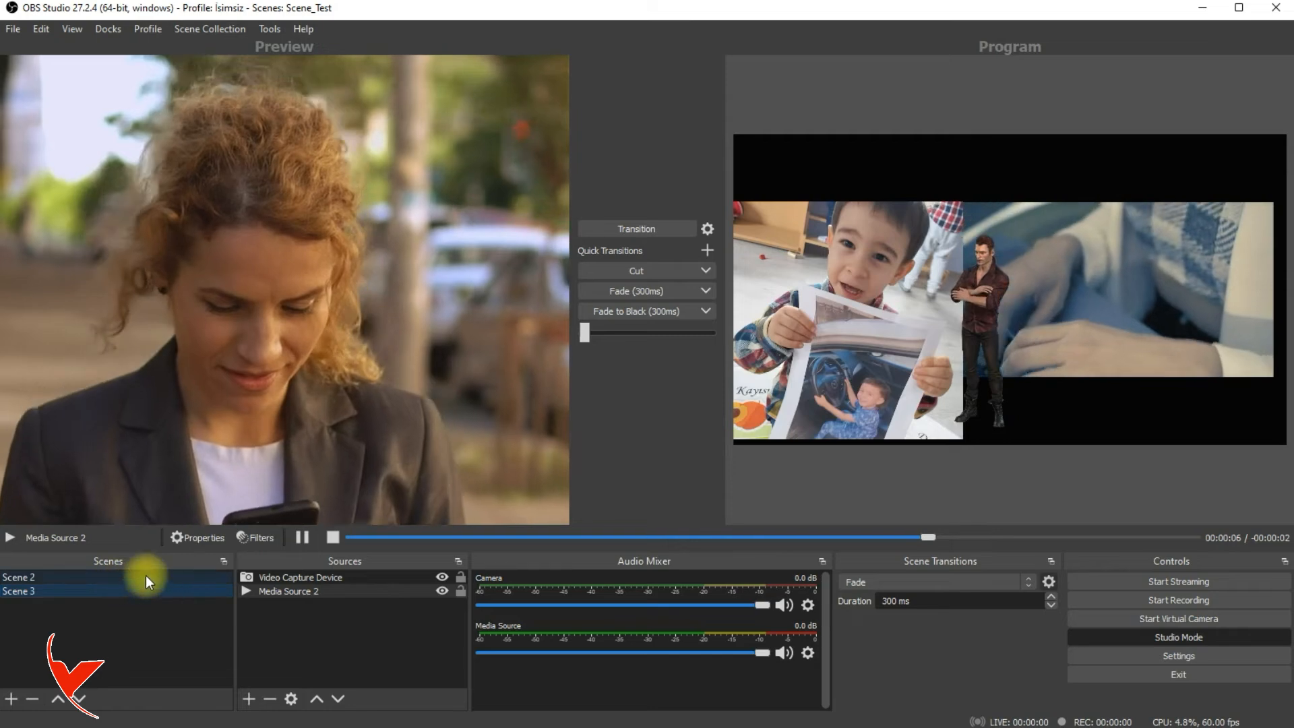
{"action": "left_click", "coordinate": [646, 229]}
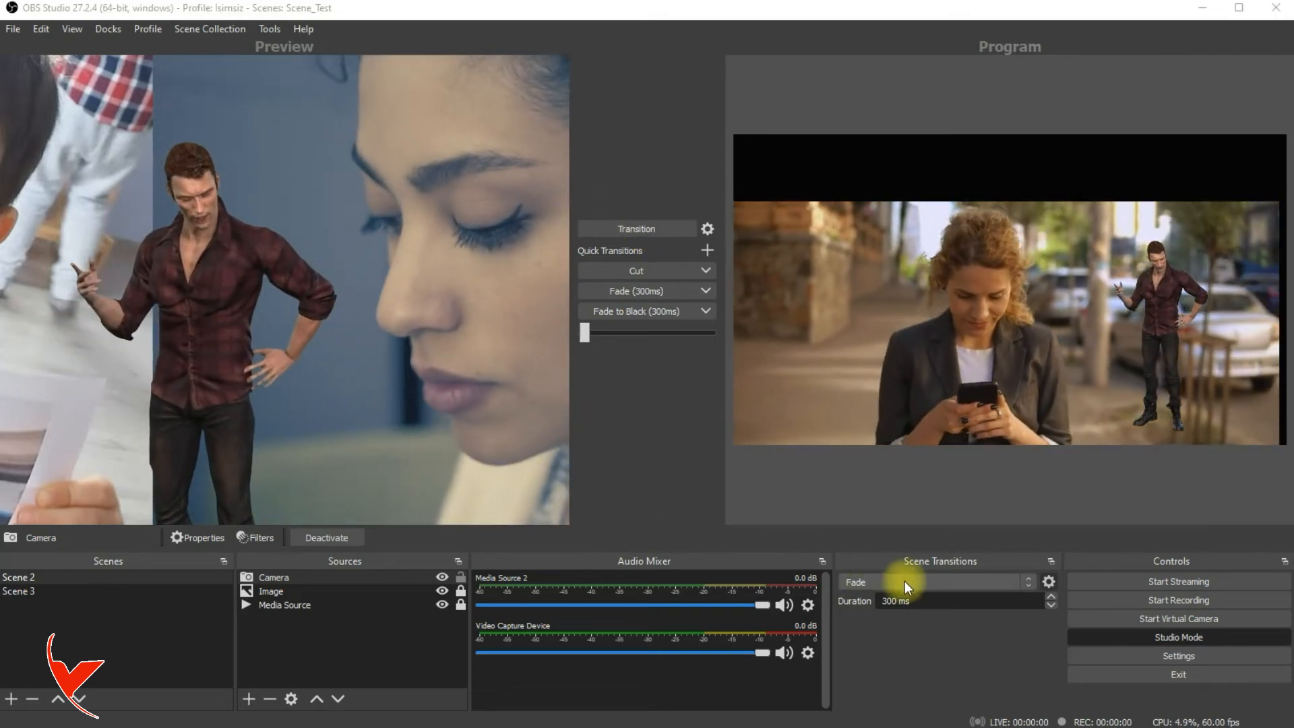
Step: Try to start streaming, examine the available services in the Stream settings, and close the settings without changes
{"action": "left_click", "coordinate": [1162, 580]}
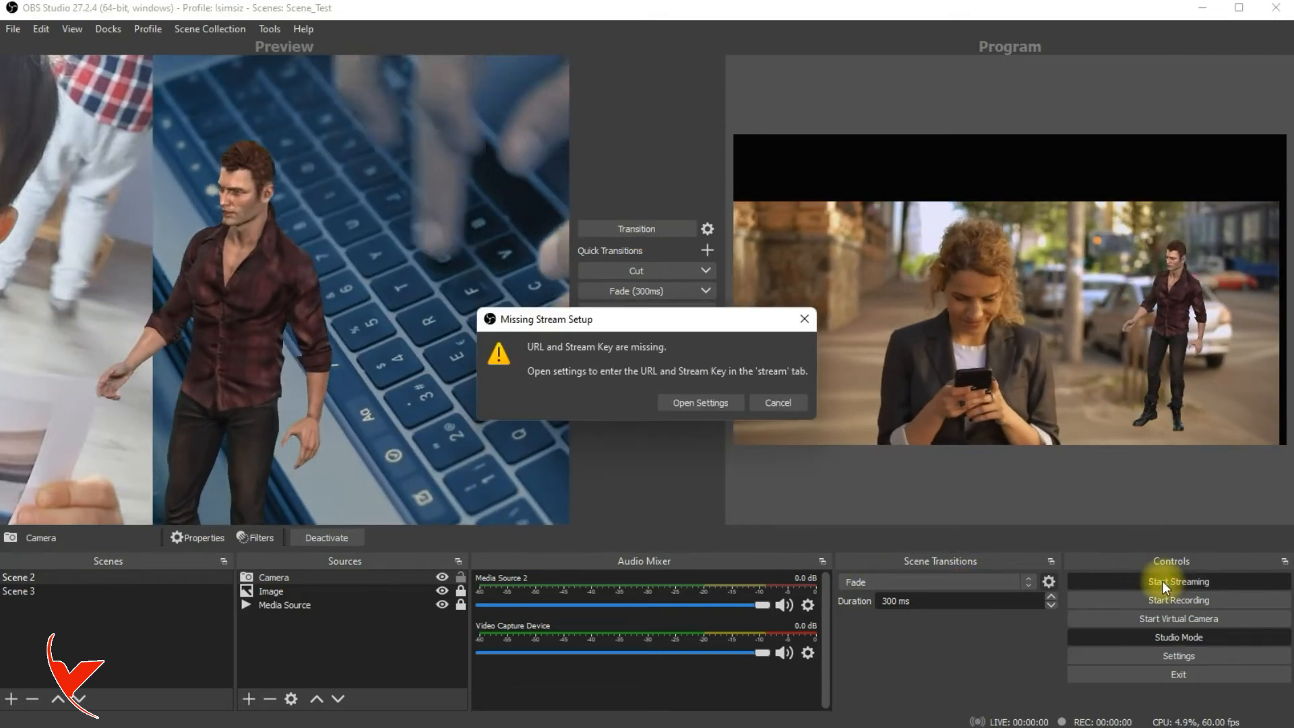
{"action": "left_click", "coordinate": [709, 404]}
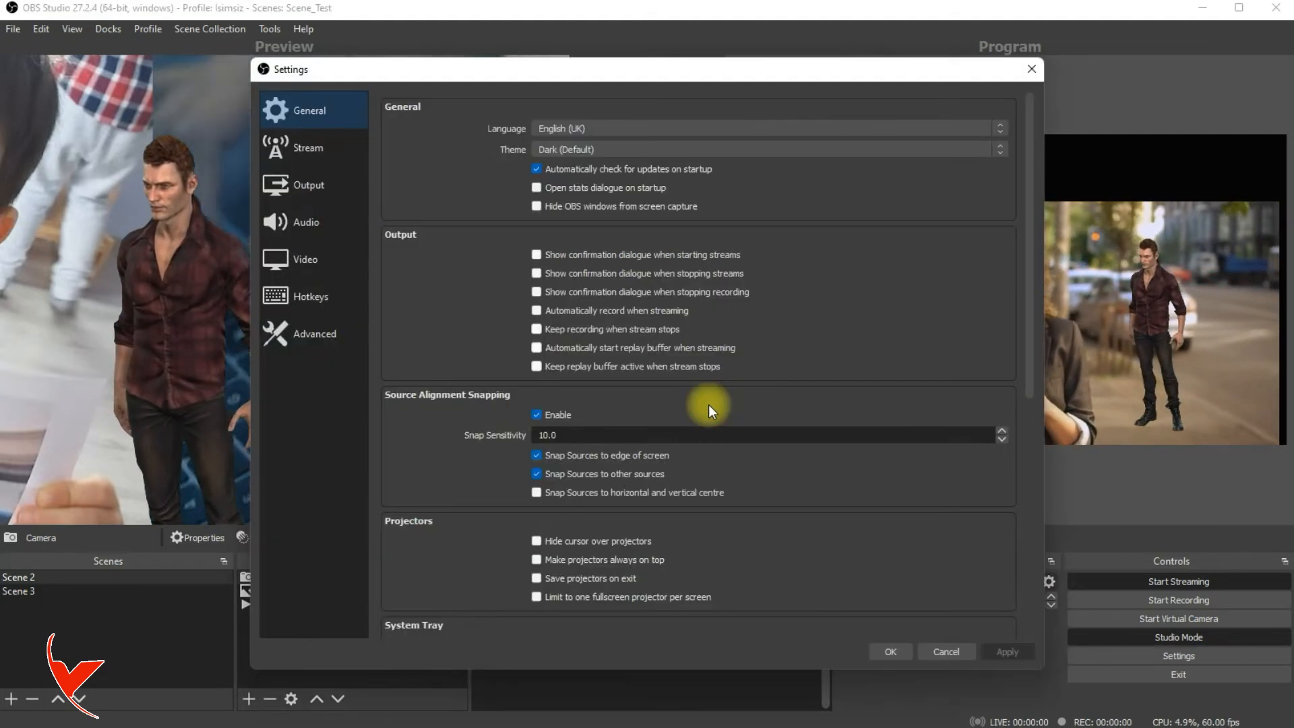
{"action": "left_click", "coordinate": [318, 147]}
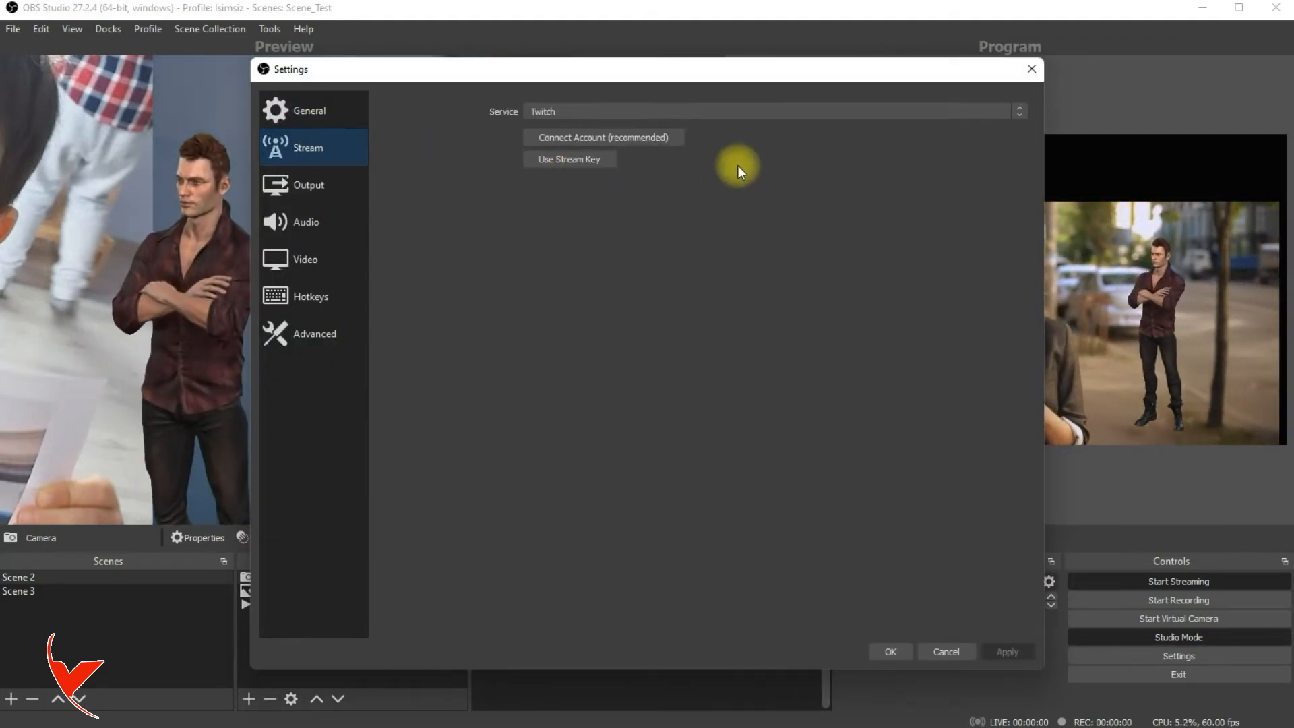
{"action": "left_click", "coordinate": [747, 109]}
{"action": "left_click", "coordinate": [747, 107]}
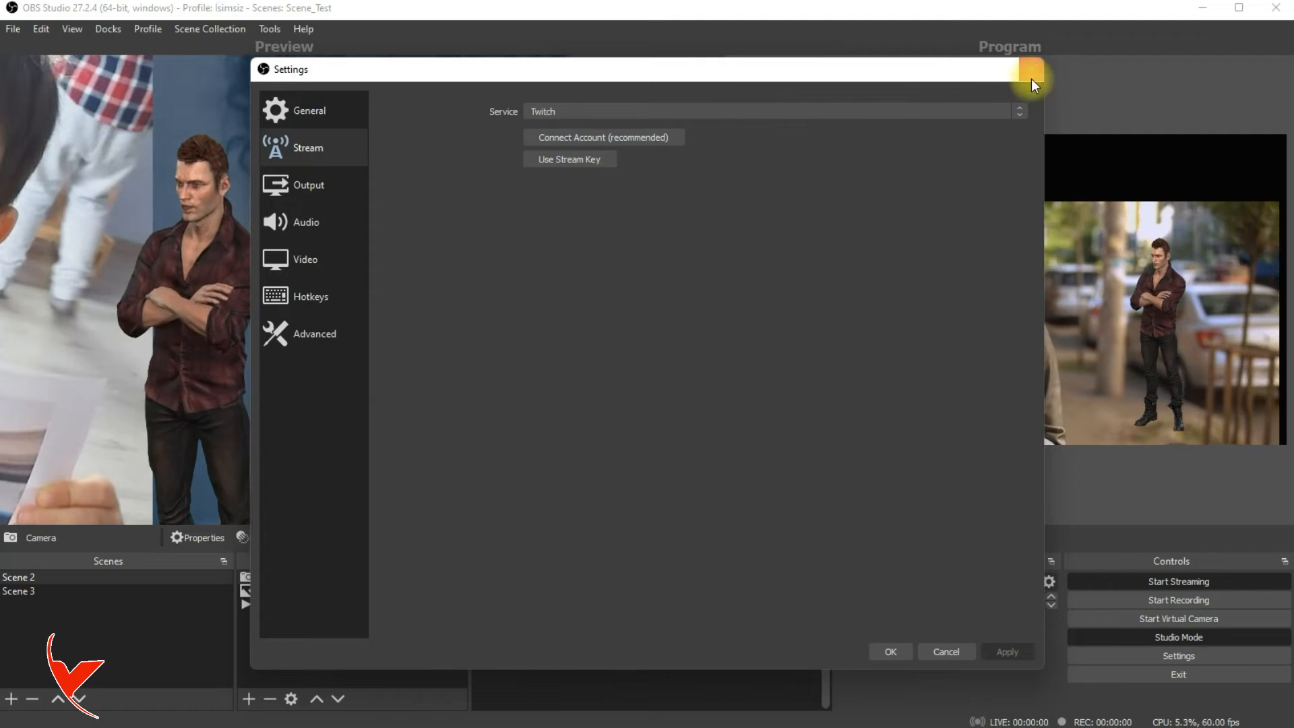
{"action": "left_click", "coordinate": [1031, 74]}
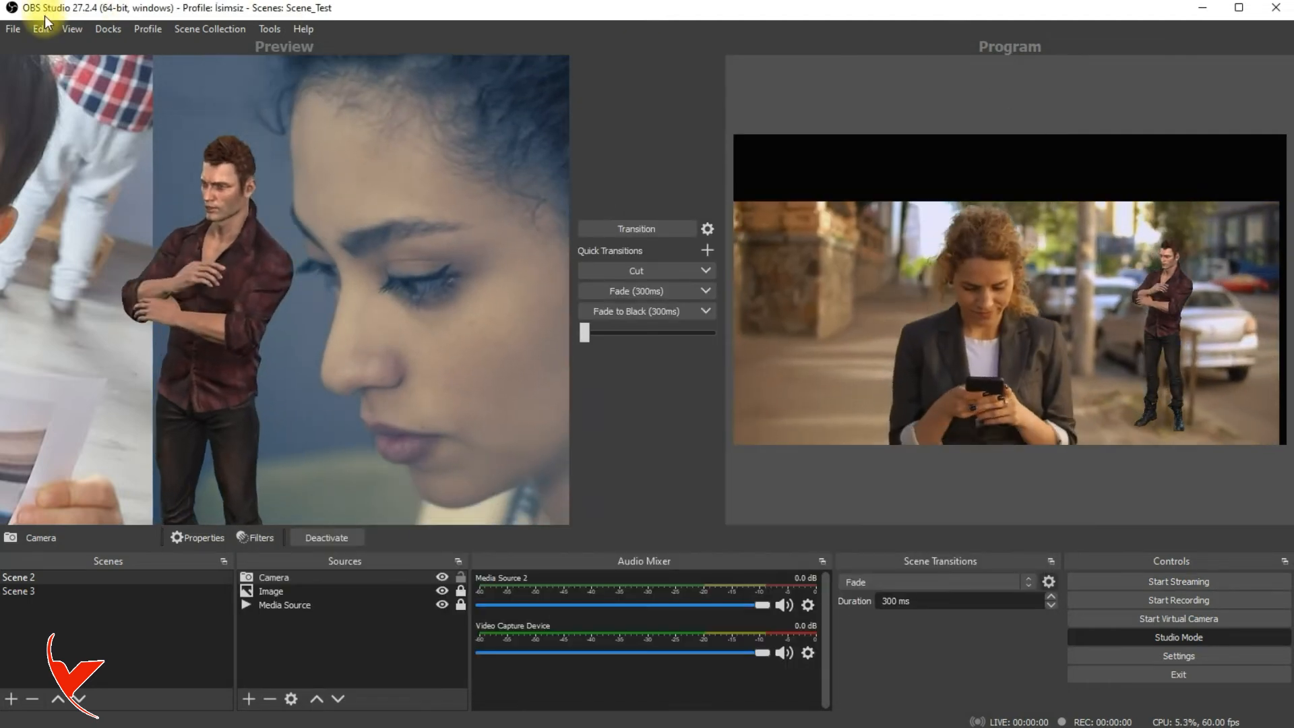
Step: Reopen the Stream settings to review the service choices and account or stream key options, leaving them unchanged
{"action": "left_click", "coordinate": [12, 29]}
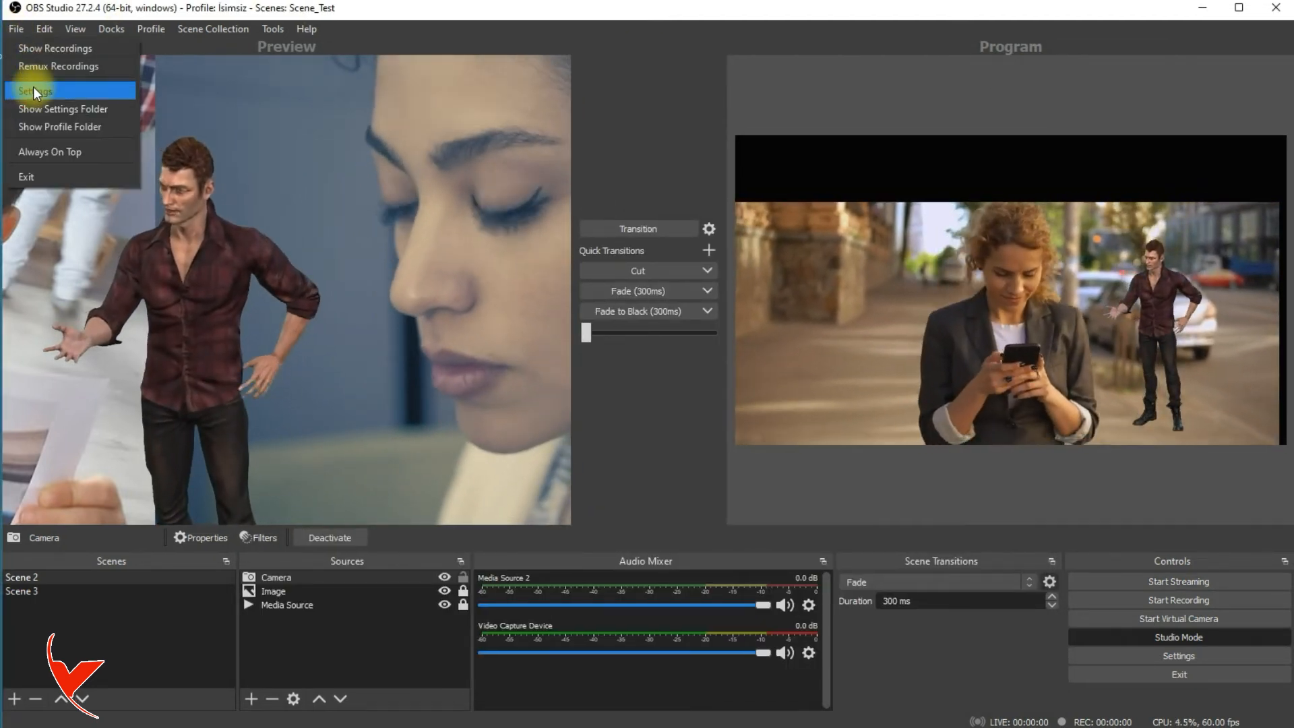
{"action": "left_click", "coordinate": [34, 90]}
{"action": "left_click", "coordinate": [306, 146]}
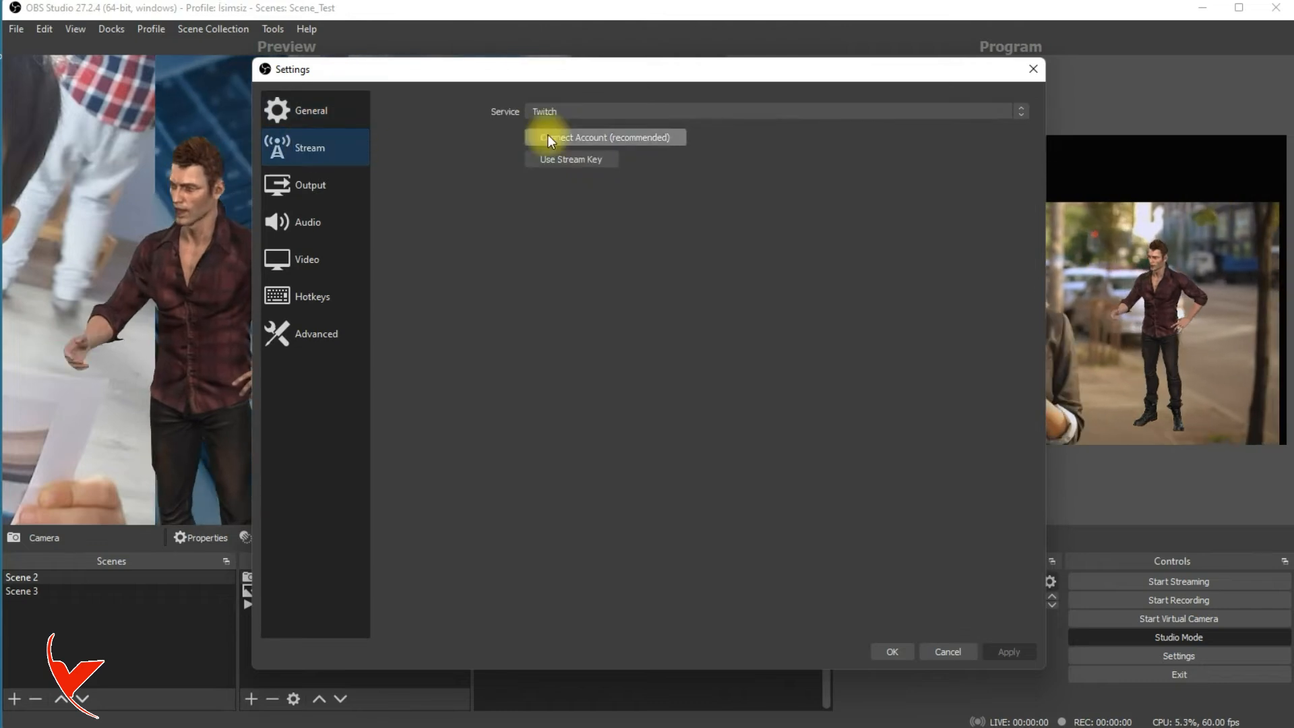
{"action": "left_click", "coordinate": [573, 113]}
{"action": "left_click", "coordinate": [574, 115]}
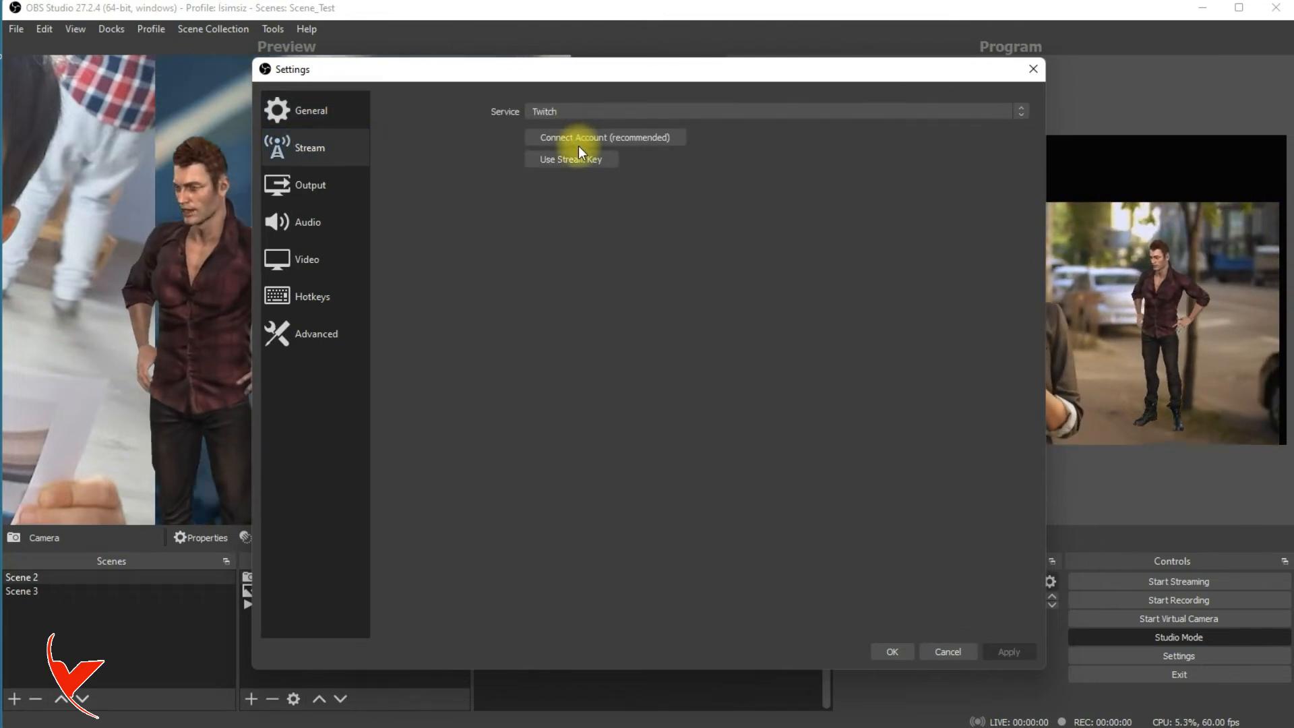
{"action": "left_click", "coordinate": [1033, 72]}
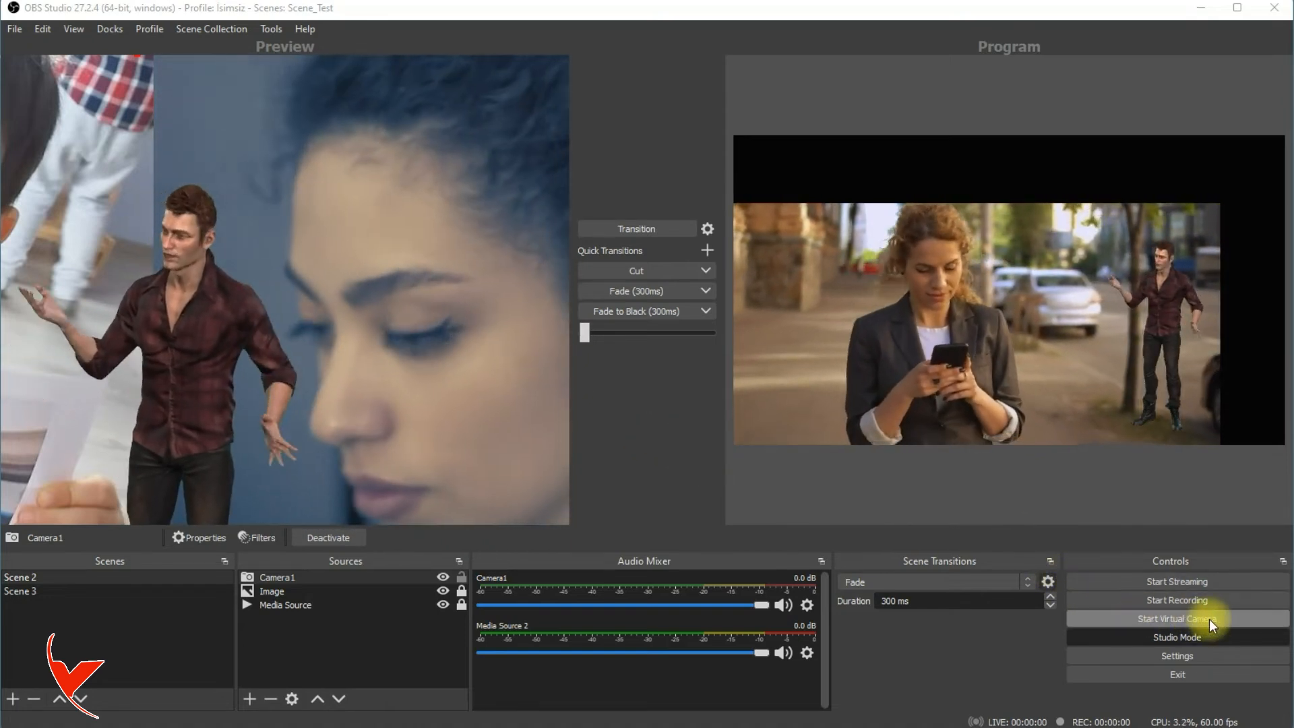
Step: Start the virtual camera and select OBS Virtual Camera as the video recording device in Movavi's video capture
{"action": "left_click", "coordinate": [1197, 620]}
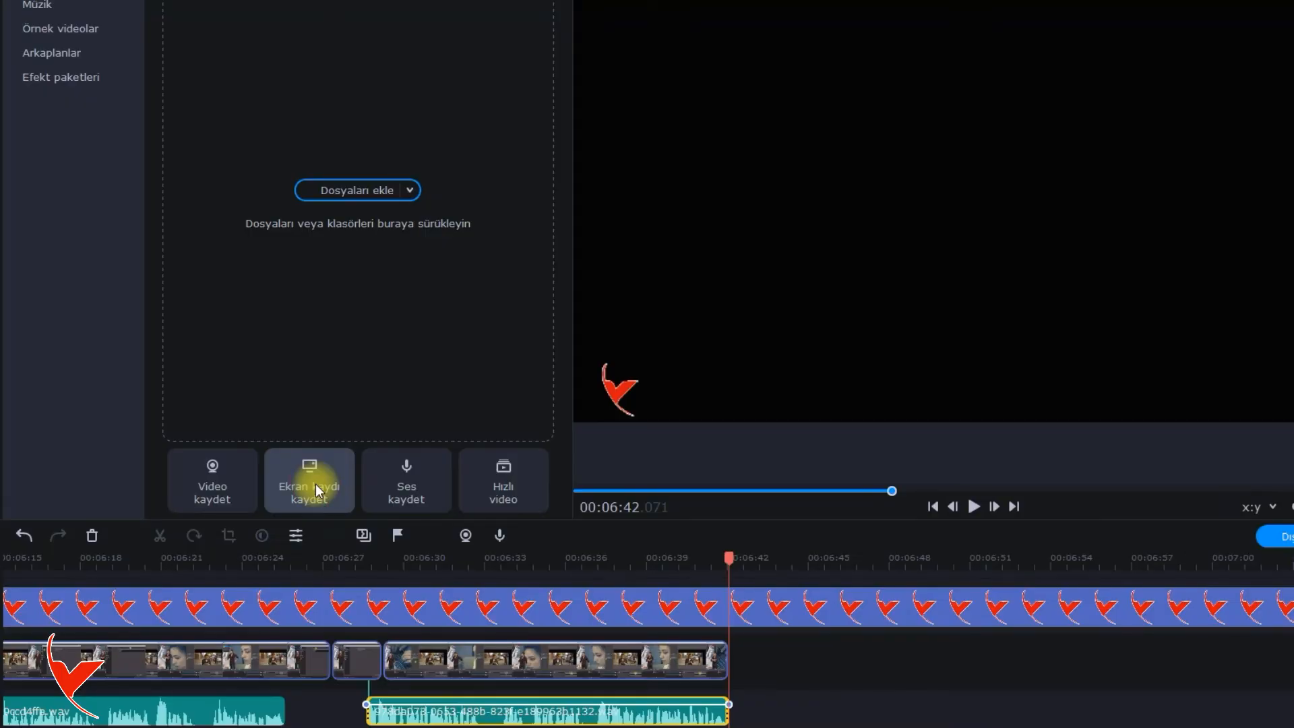
{"action": "left_click", "coordinate": [205, 484]}
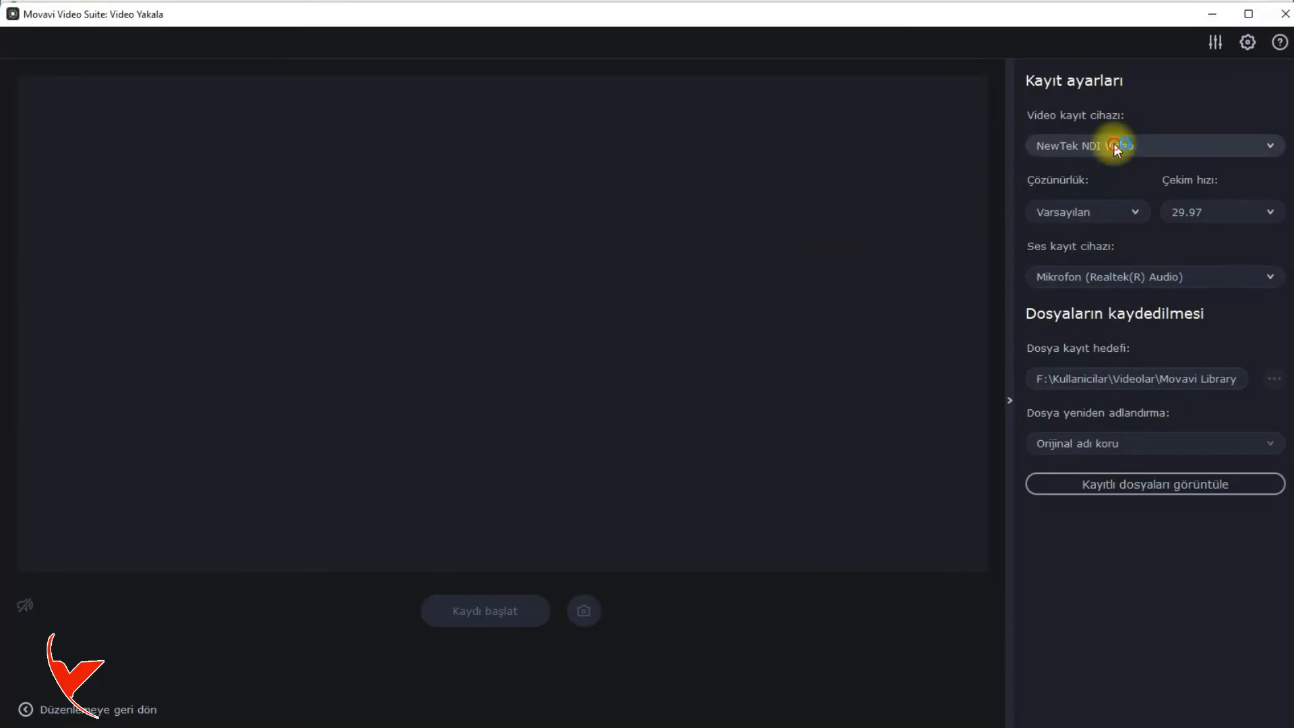
{"action": "left_click", "coordinate": [1114, 144]}
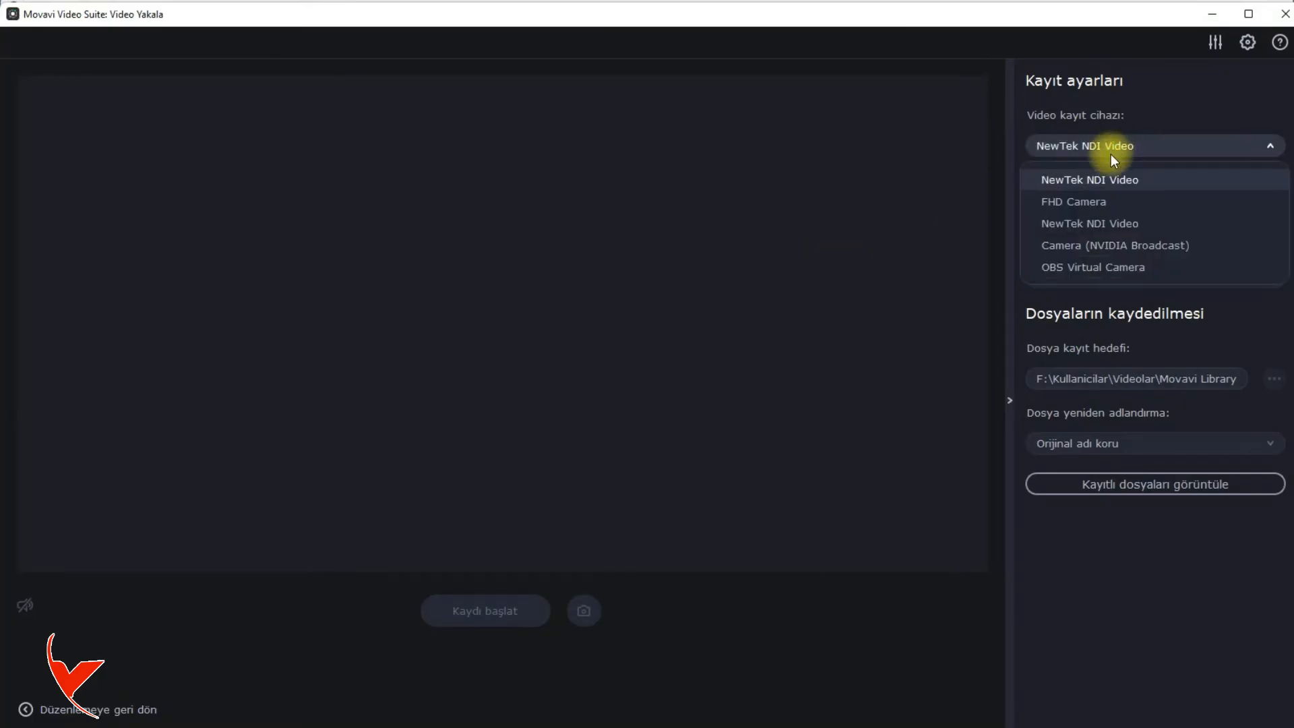
{"action": "left_click", "coordinate": [1108, 270]}
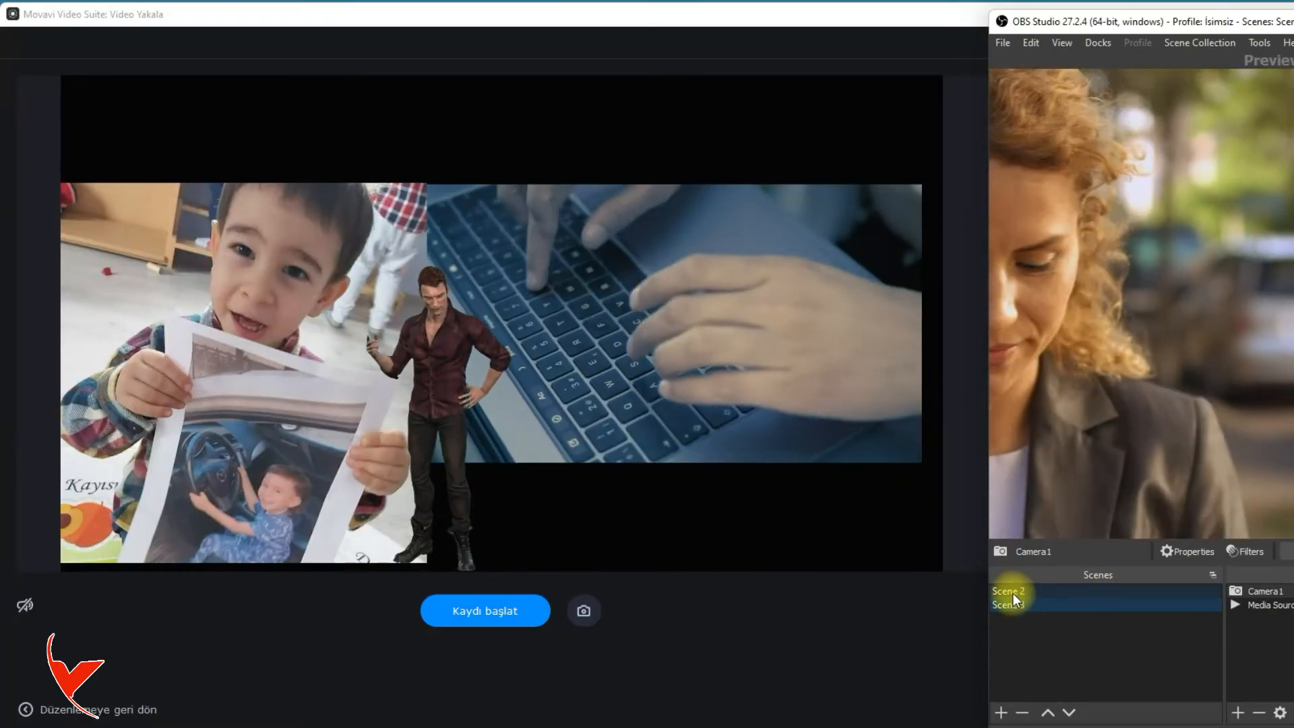
Step: In OBS Studio, switch the program output repeatedly between Scene 2 and Scene 3 while checking the virtual camera feed in Movavi
{"action": "left_click", "coordinate": [1013, 593]}
{"action": "left_click", "coordinate": [1016, 604]}
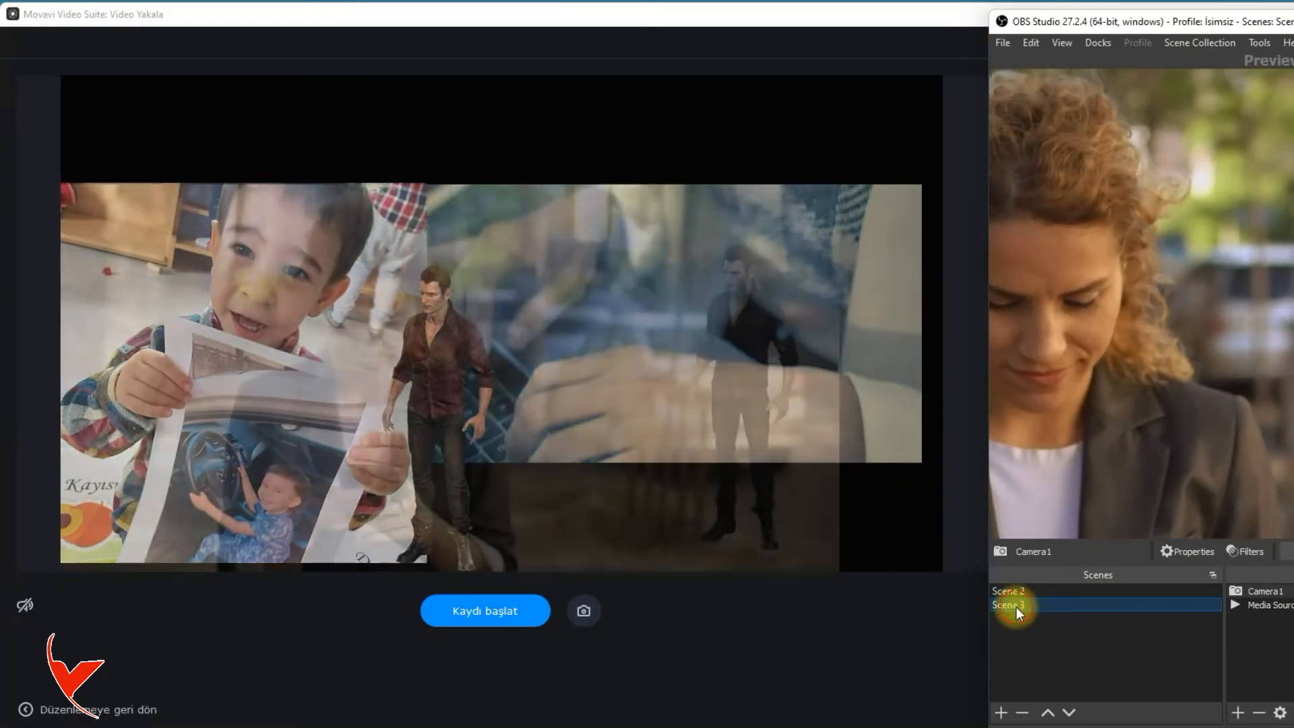
{"action": "left_click", "coordinate": [1017, 594]}
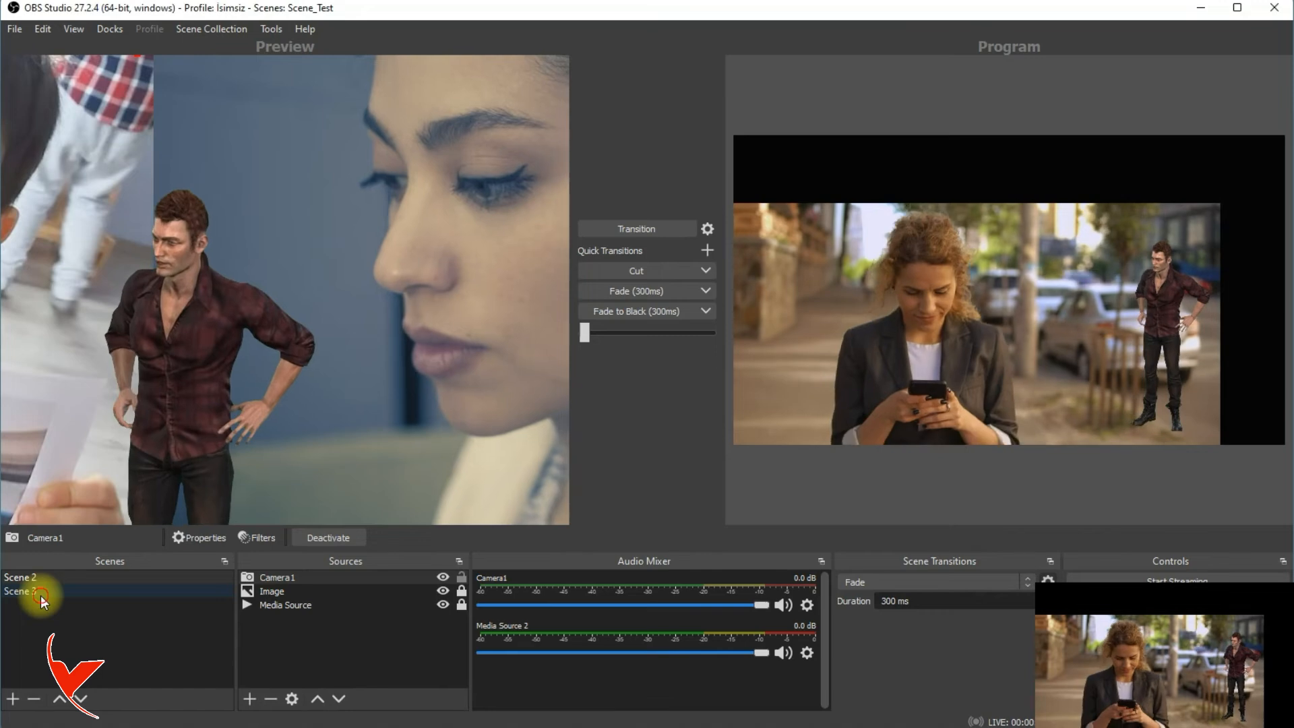
{"action": "left_click", "coordinate": [42, 596]}
{"action": "double_click", "coordinate": [55, 578]}
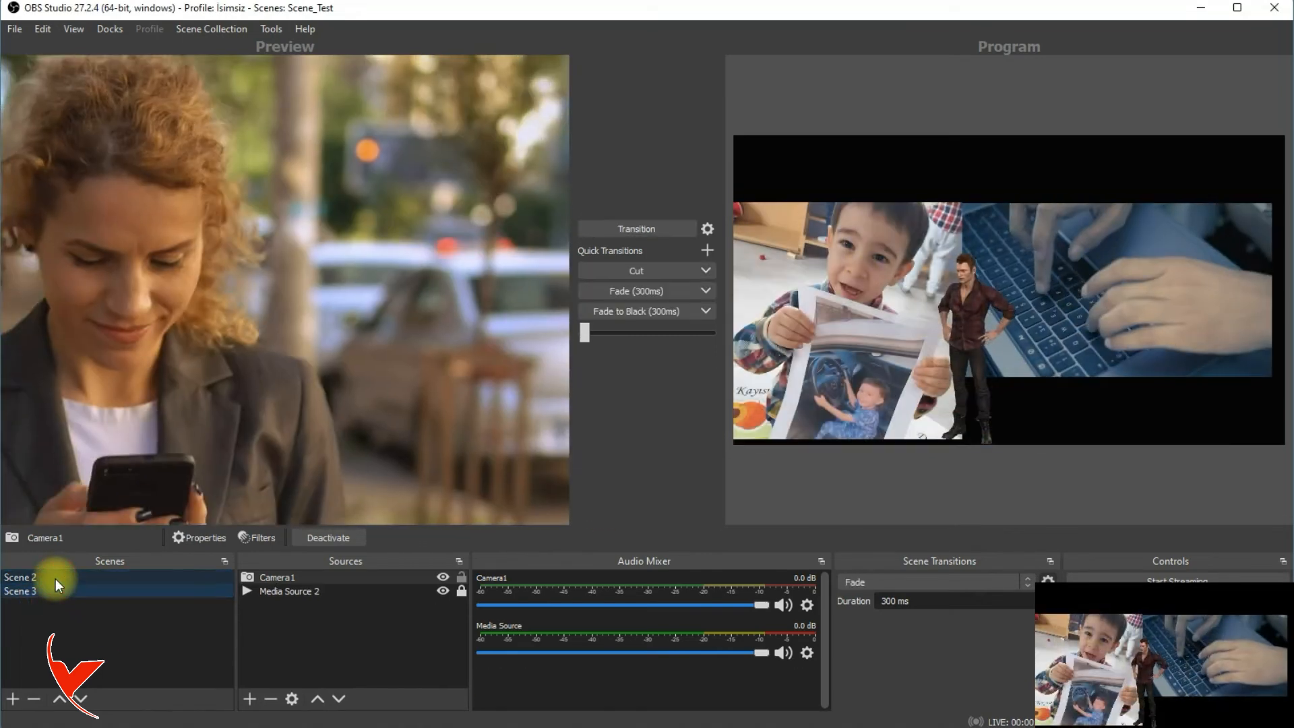
{"action": "double_click", "coordinate": [66, 590]}
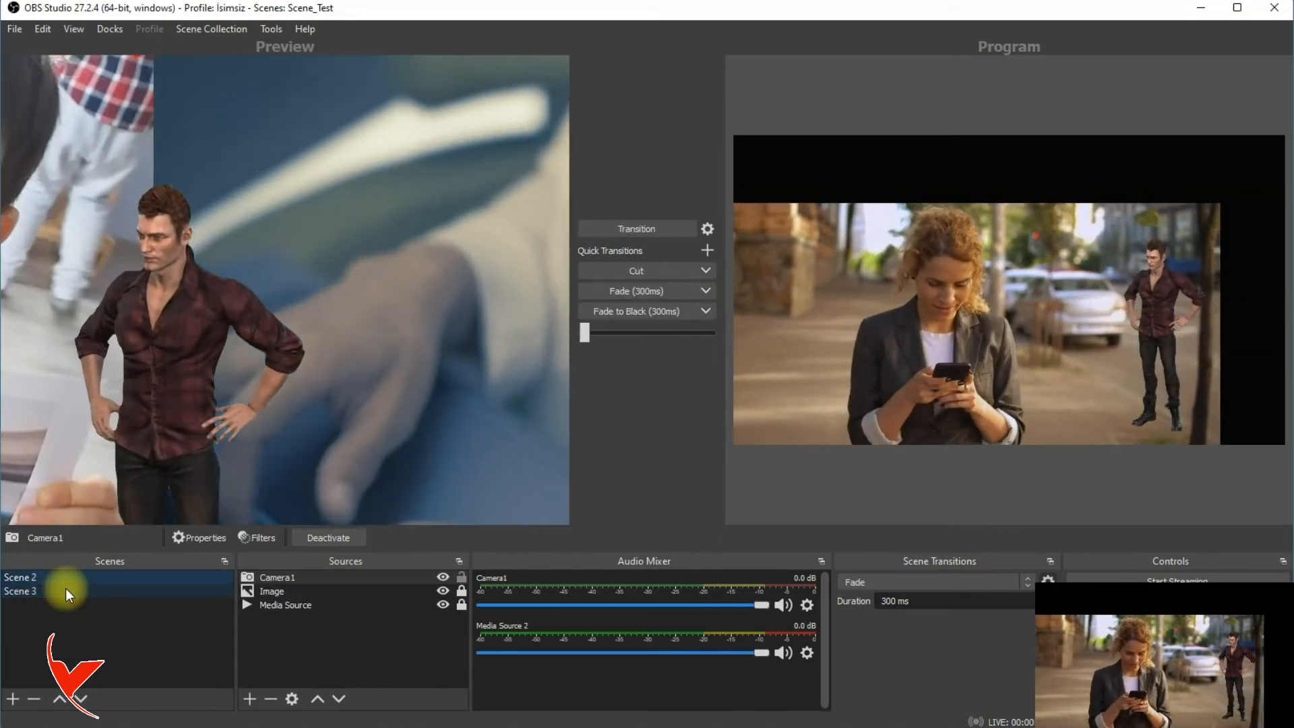
{"action": "left_click", "coordinate": [66, 589]}
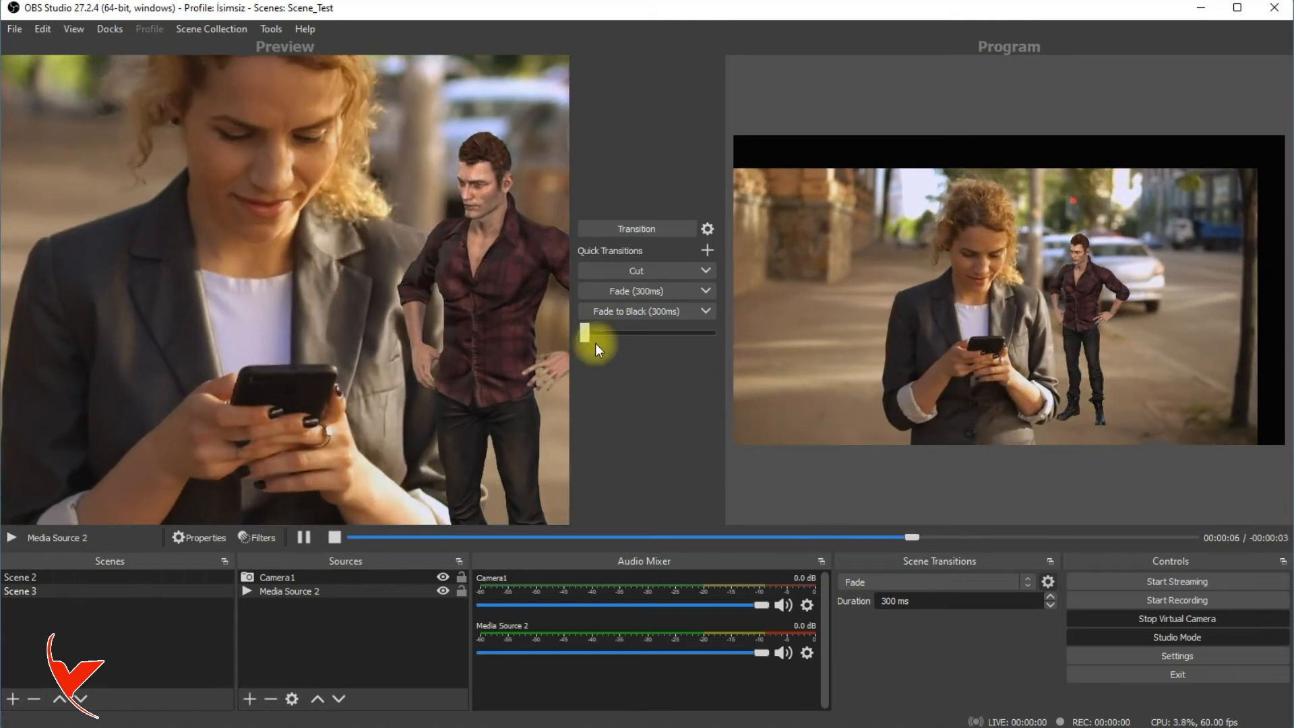
Step: Transform Media Source 2 in Scene 3 to fill the canvas and transition the change to the program output
{"action": "right_click", "coordinate": [284, 206]}
{"action": "left_click", "coordinate": [340, 565]}
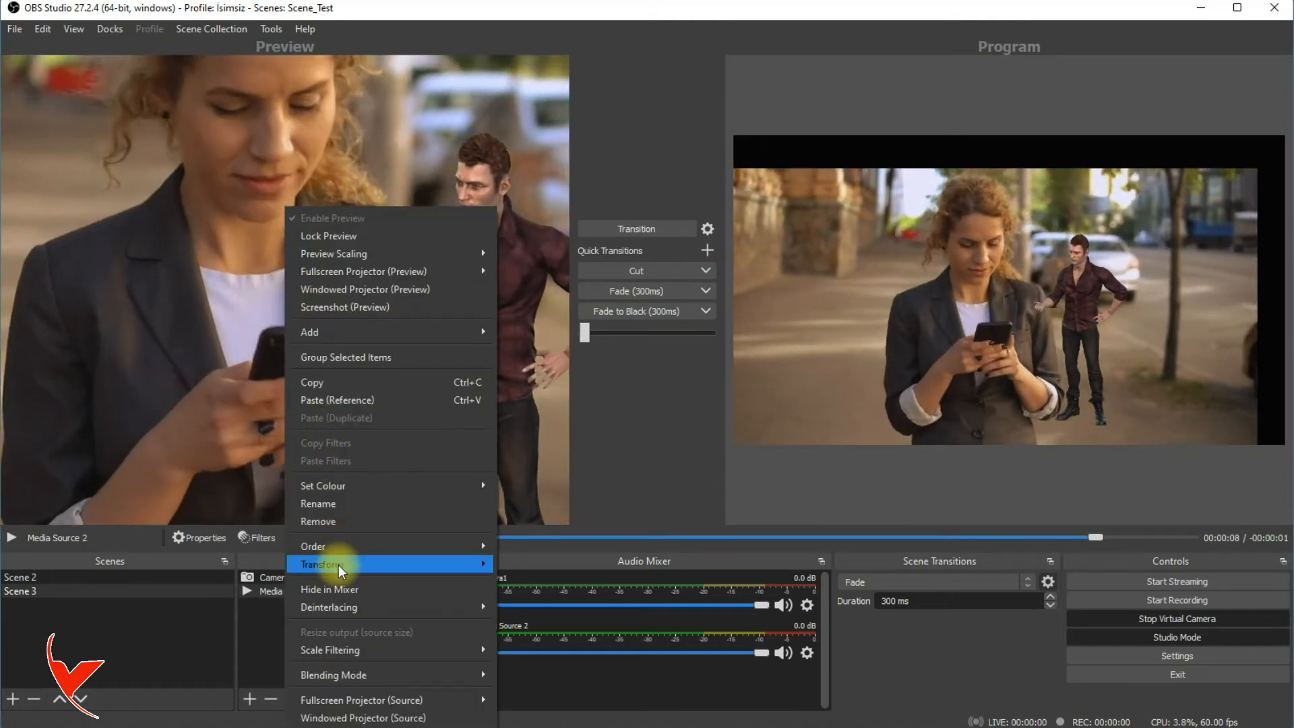
{"action": "left_click", "coordinate": [572, 726]}
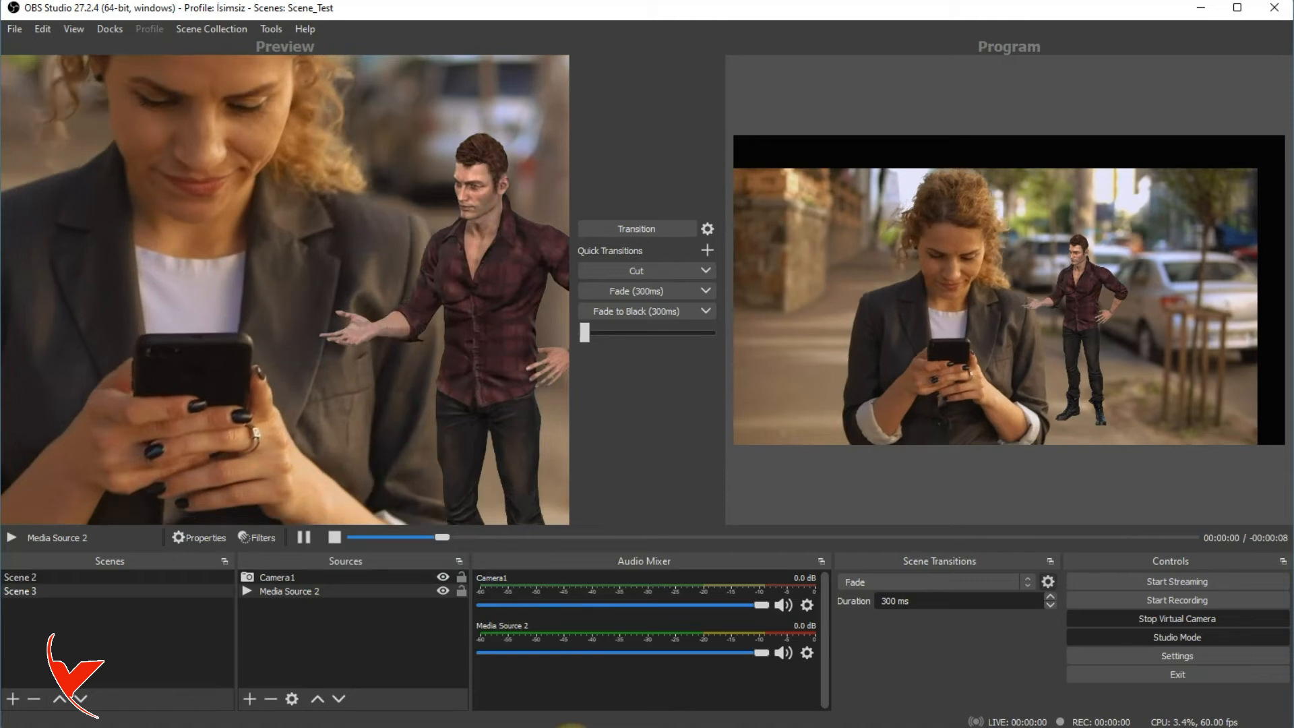
{"action": "left_click", "coordinate": [647, 231]}
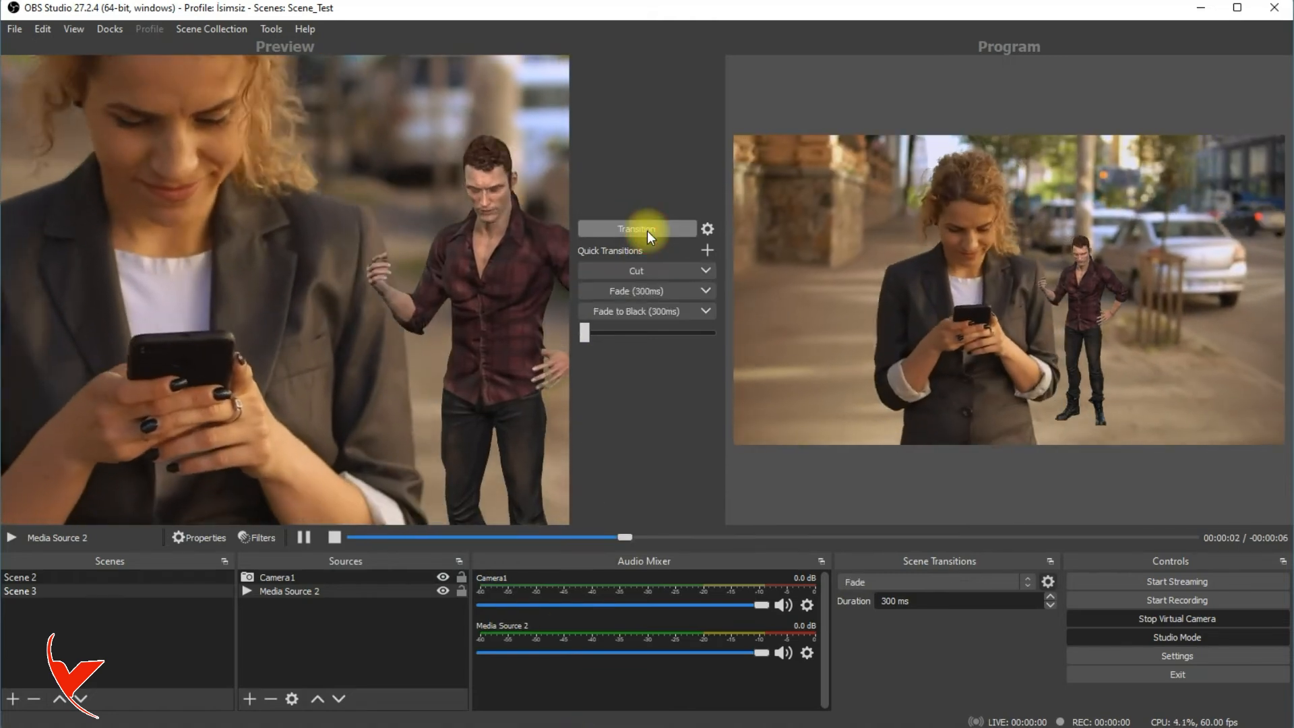
Step: Move the Camera1 figure further right in Scene 3's preview and transition the new placement to the program output
{"action": "left_click", "coordinate": [440, 451]}
{"action": "left_click_drag", "start_coordinate": [494, 304], "coordinate": [625, 298]}
{"action": "left_click", "coordinate": [678, 229]}
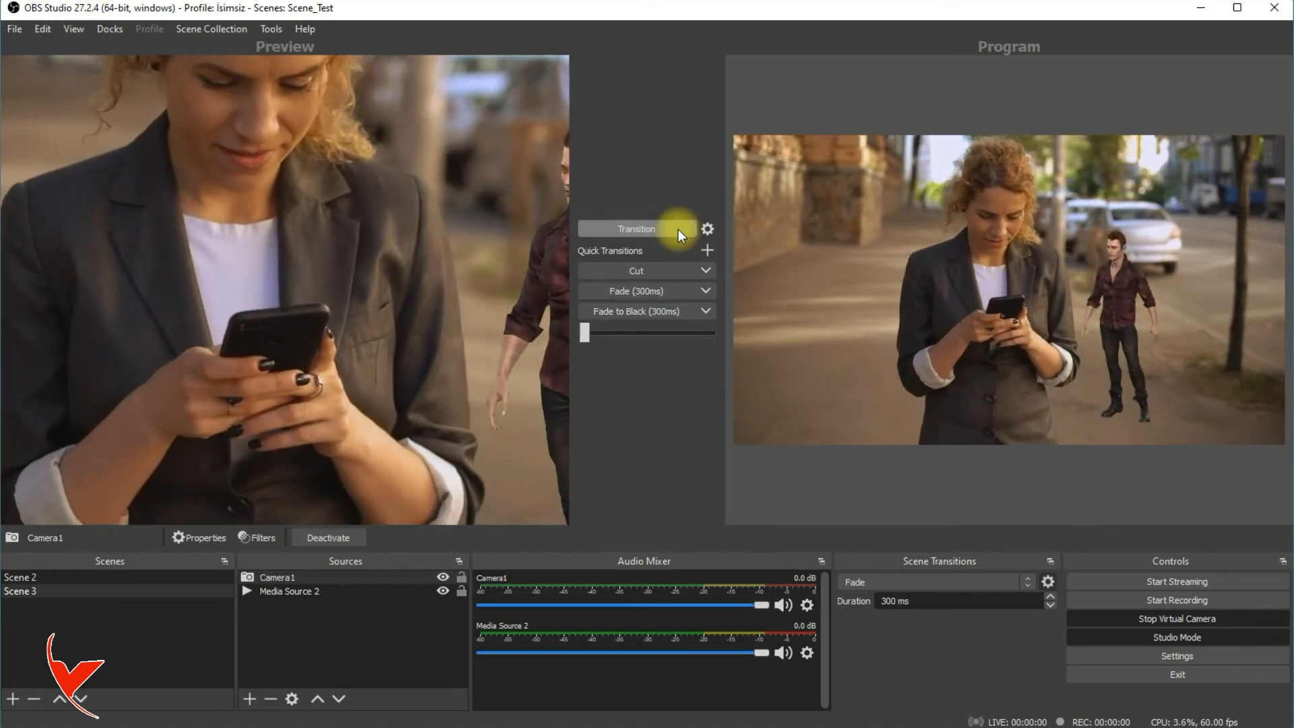
Step: Create a scene collection named New_Scene_Collection, and switch back to the Scene_Test collection
{"action": "left_click", "coordinate": [213, 28]}
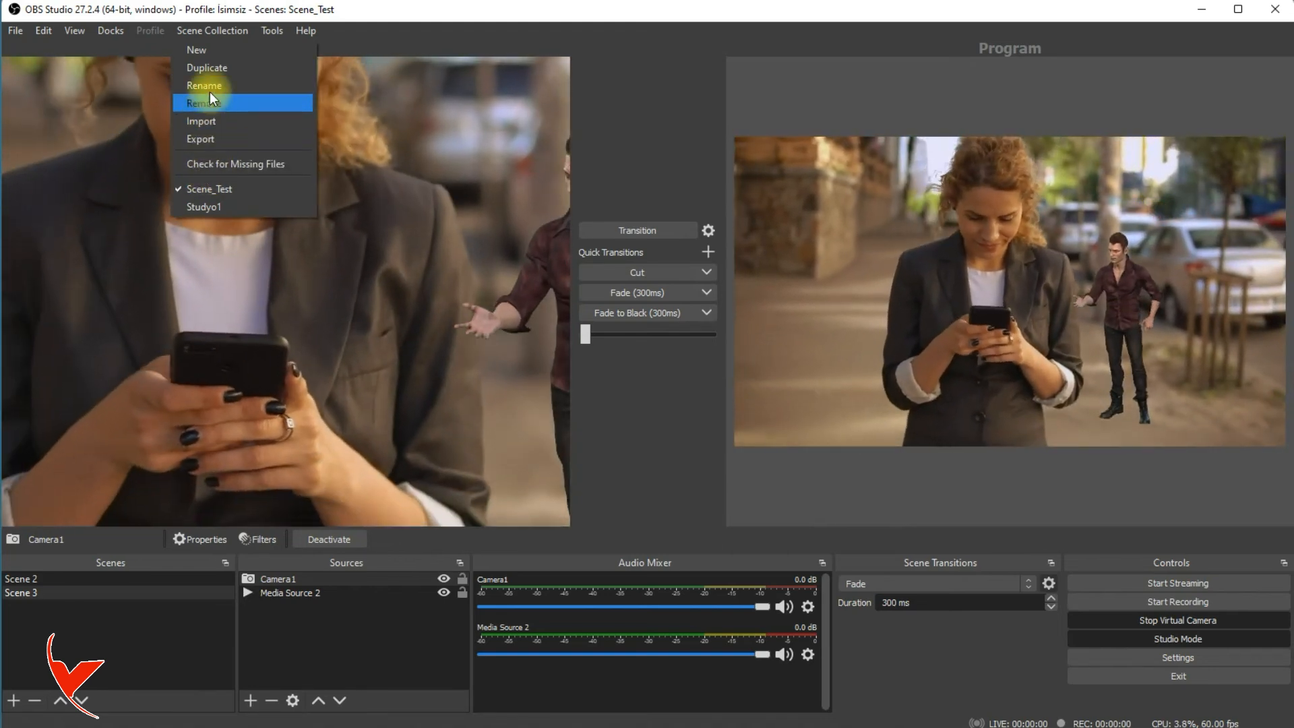
{"action": "left_click", "coordinate": [204, 52]}
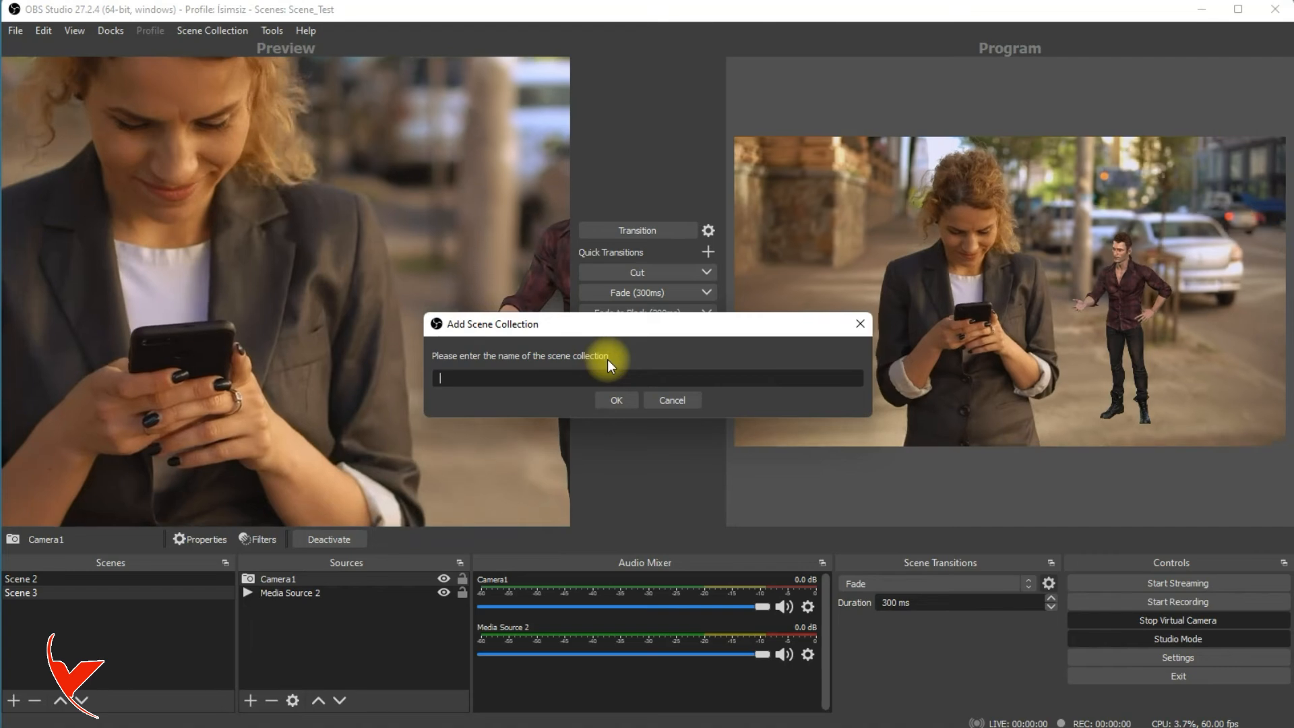
{"action": "type", "text": "New_"}
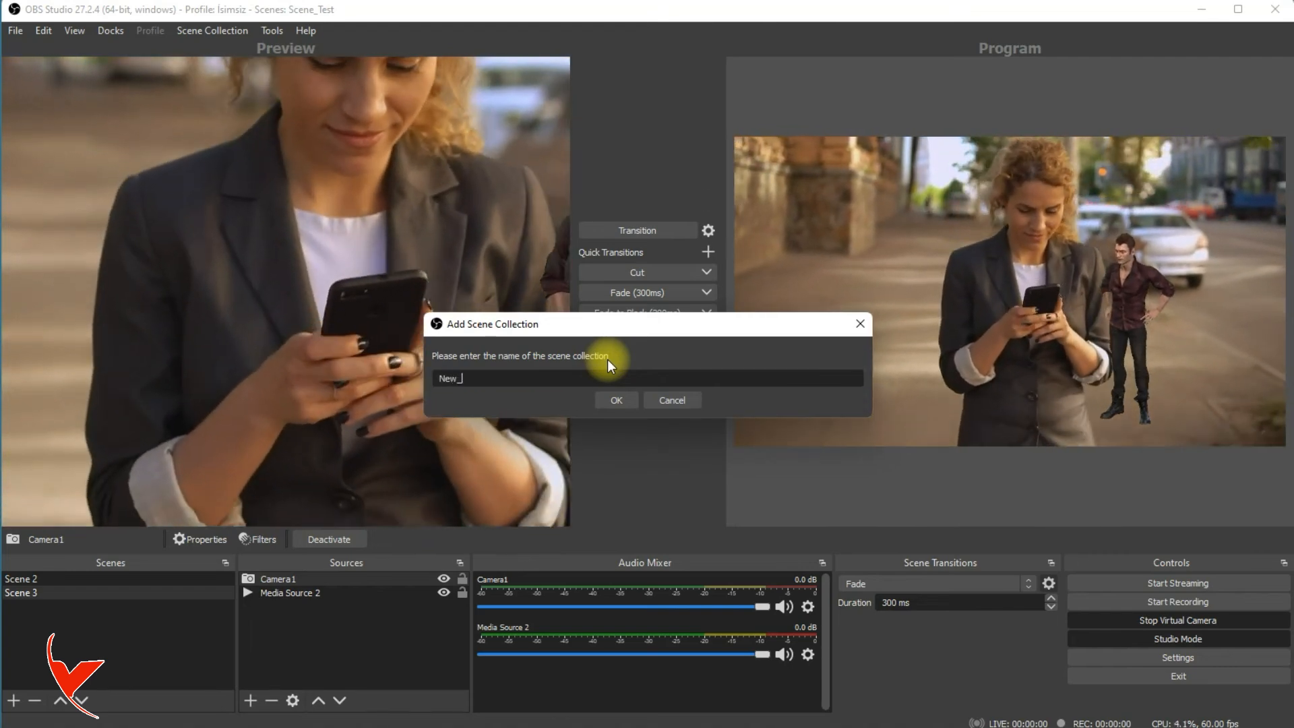
{"action": "type", "text": "Scene"}
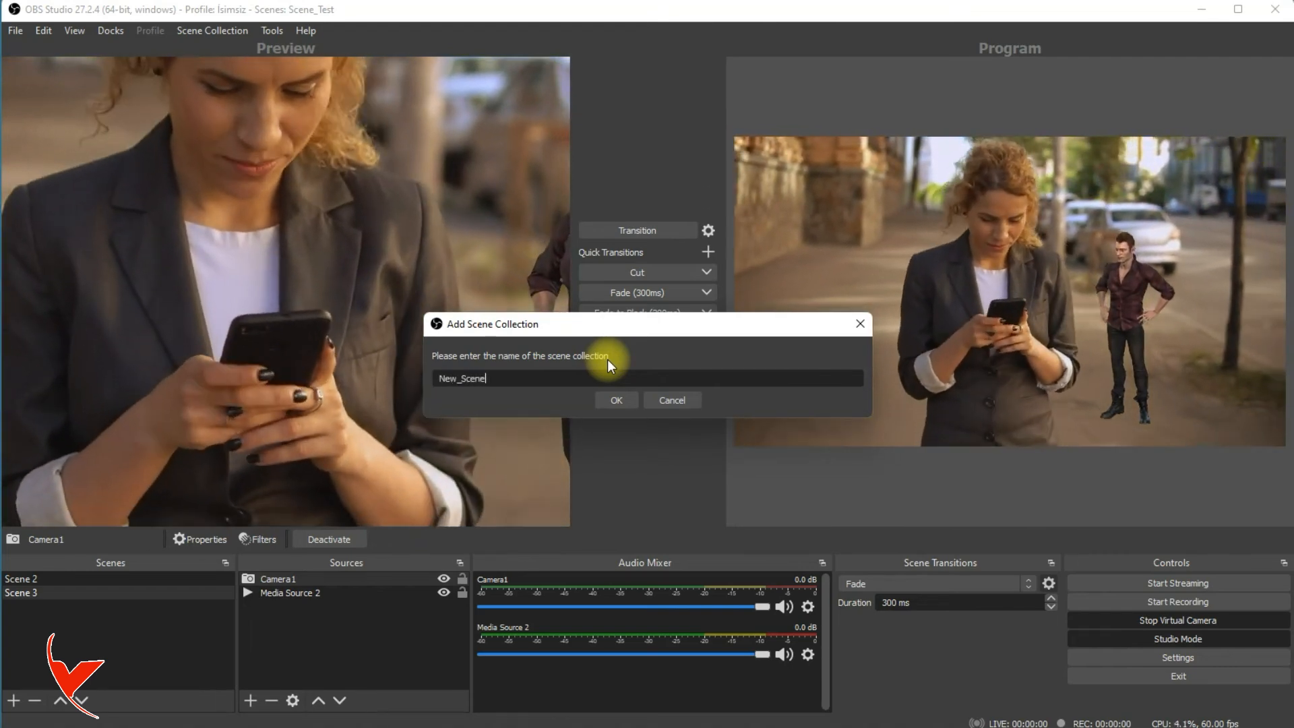
{"action": "type", "text": "_Colle"}
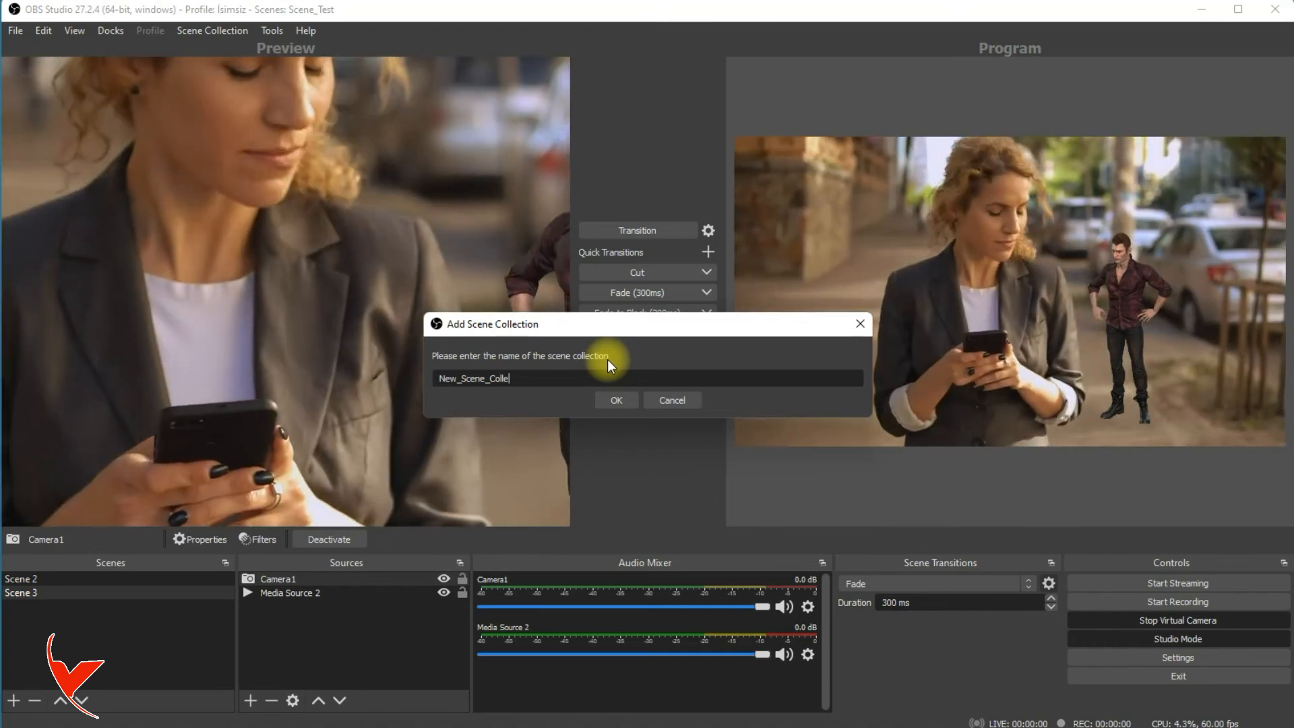
{"action": "type", "text": "ction"}
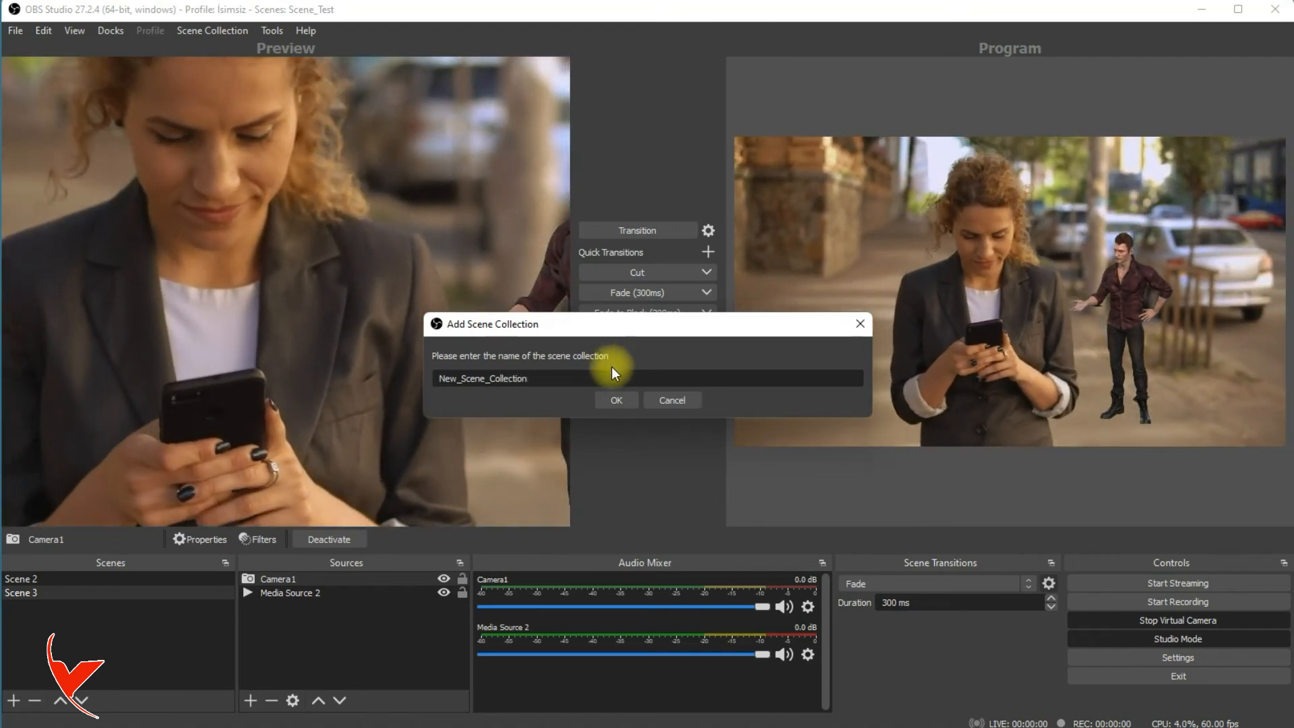
{"action": "left_click", "coordinate": [619, 400]}
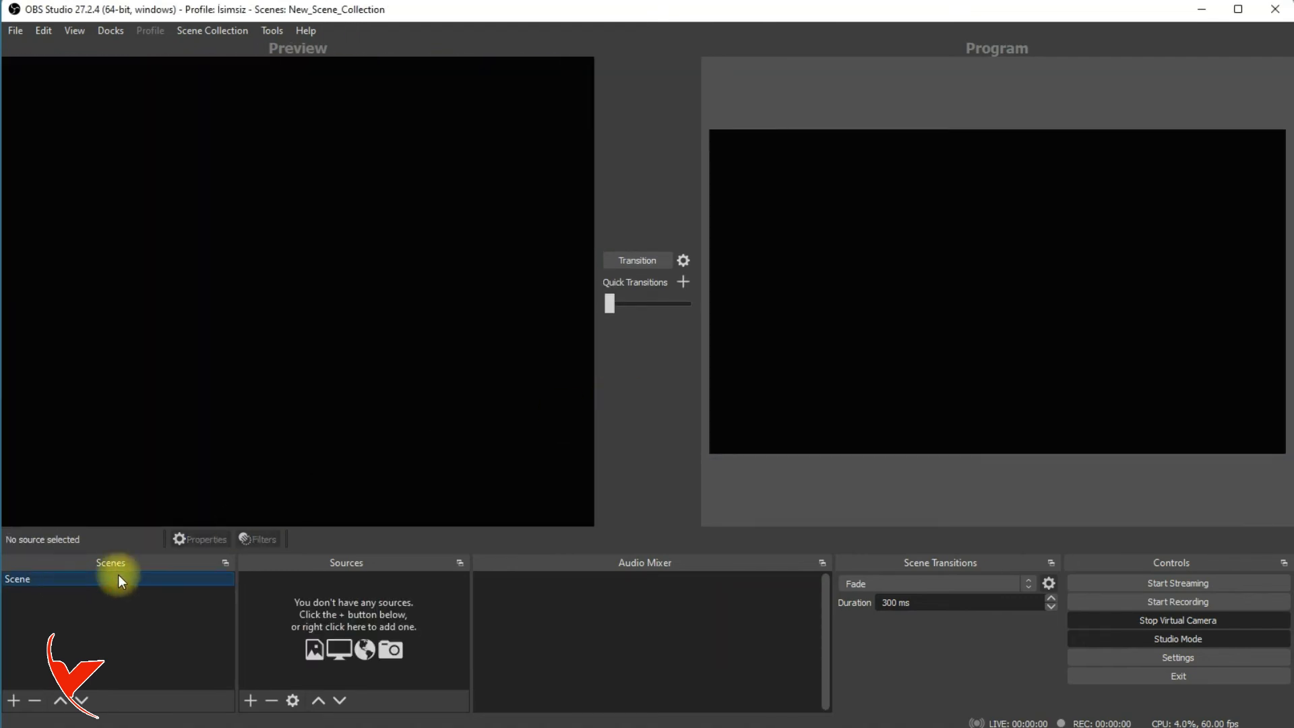
{"action": "left_click", "coordinate": [235, 30]}
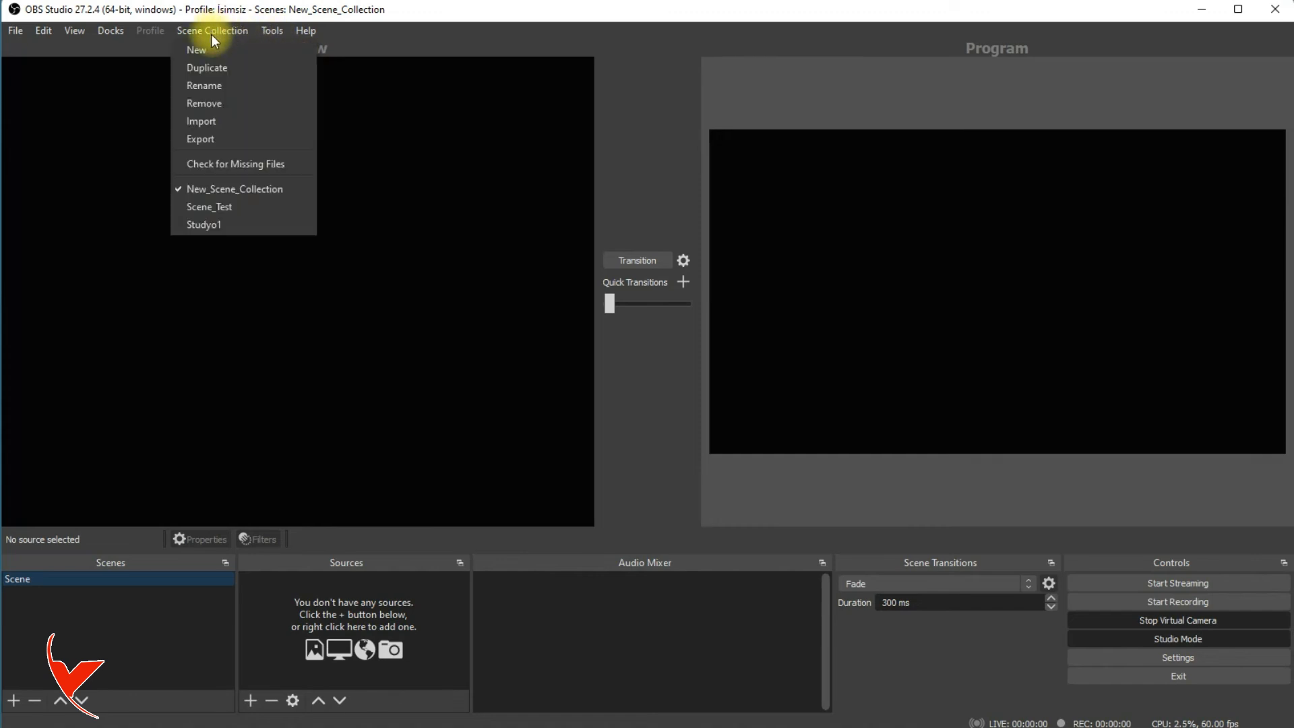
{"action": "left_click", "coordinate": [210, 207]}
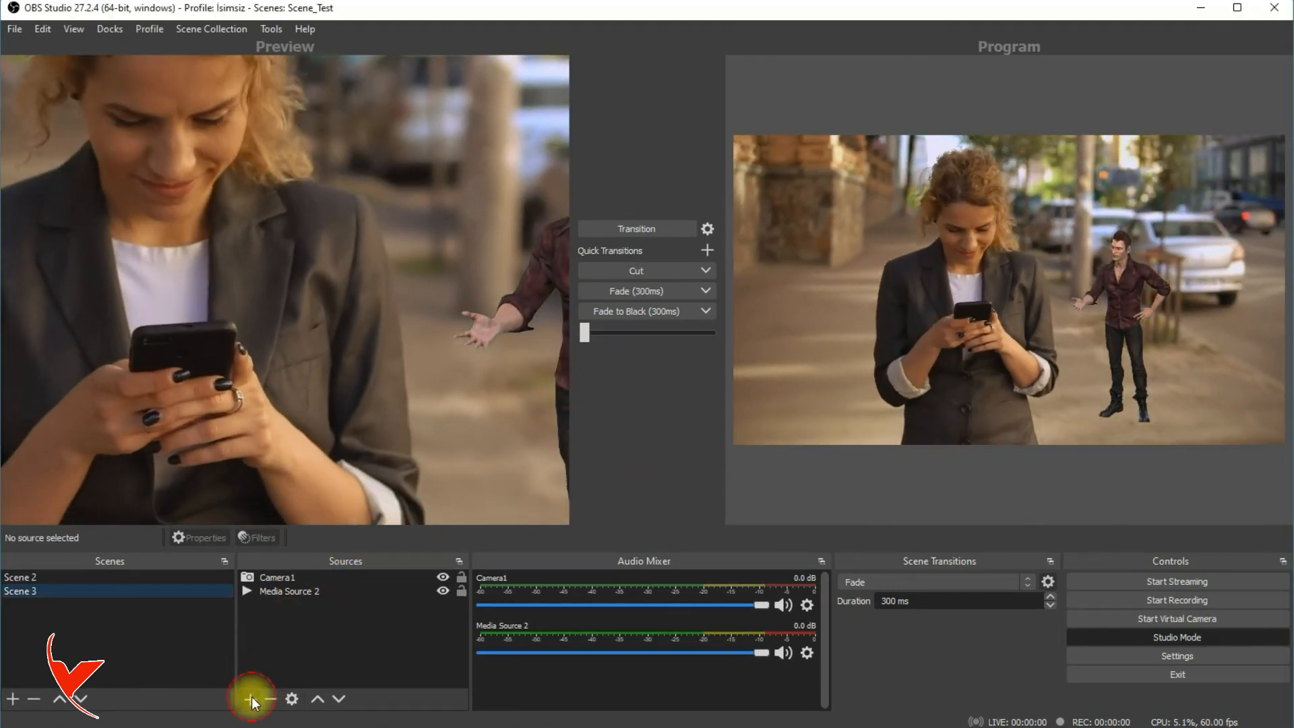
Step: Add a new NDI Source to Scene 3 using the OBS_Test_NDI stream as its source name
{"action": "left_click", "coordinate": [249, 698]}
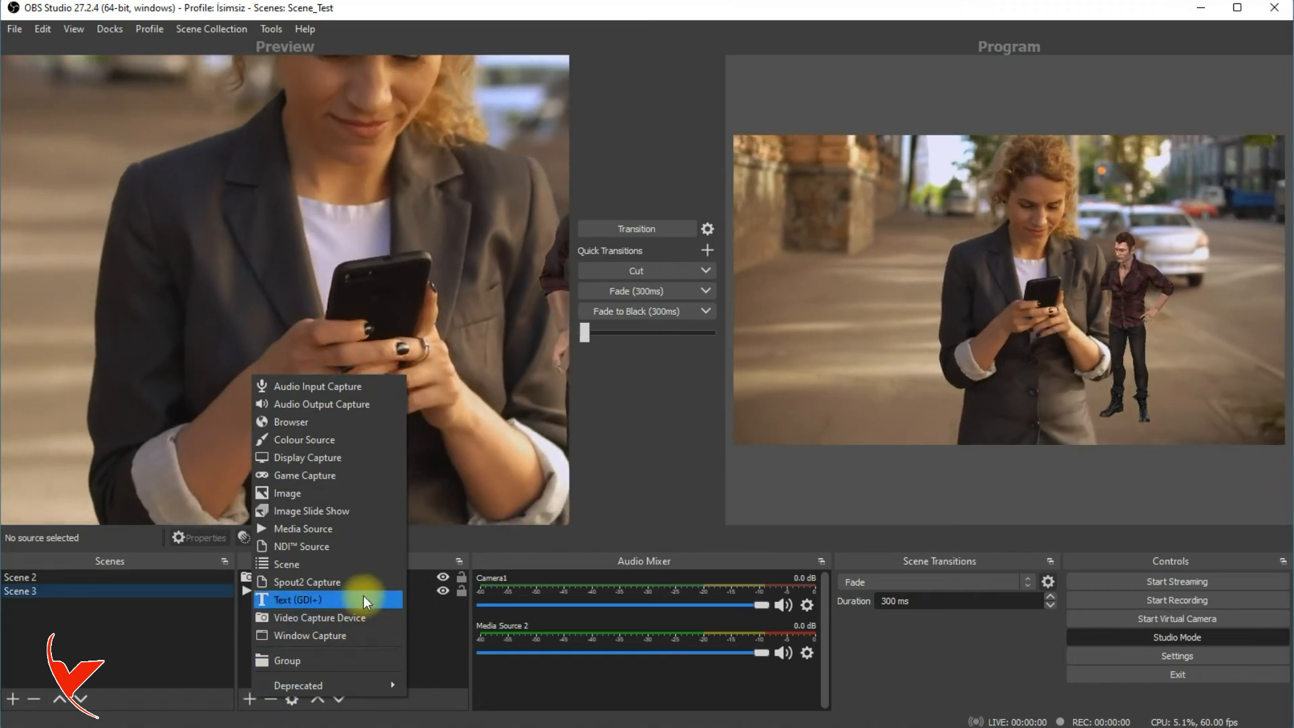
{"action": "left_click", "coordinate": [345, 547]}
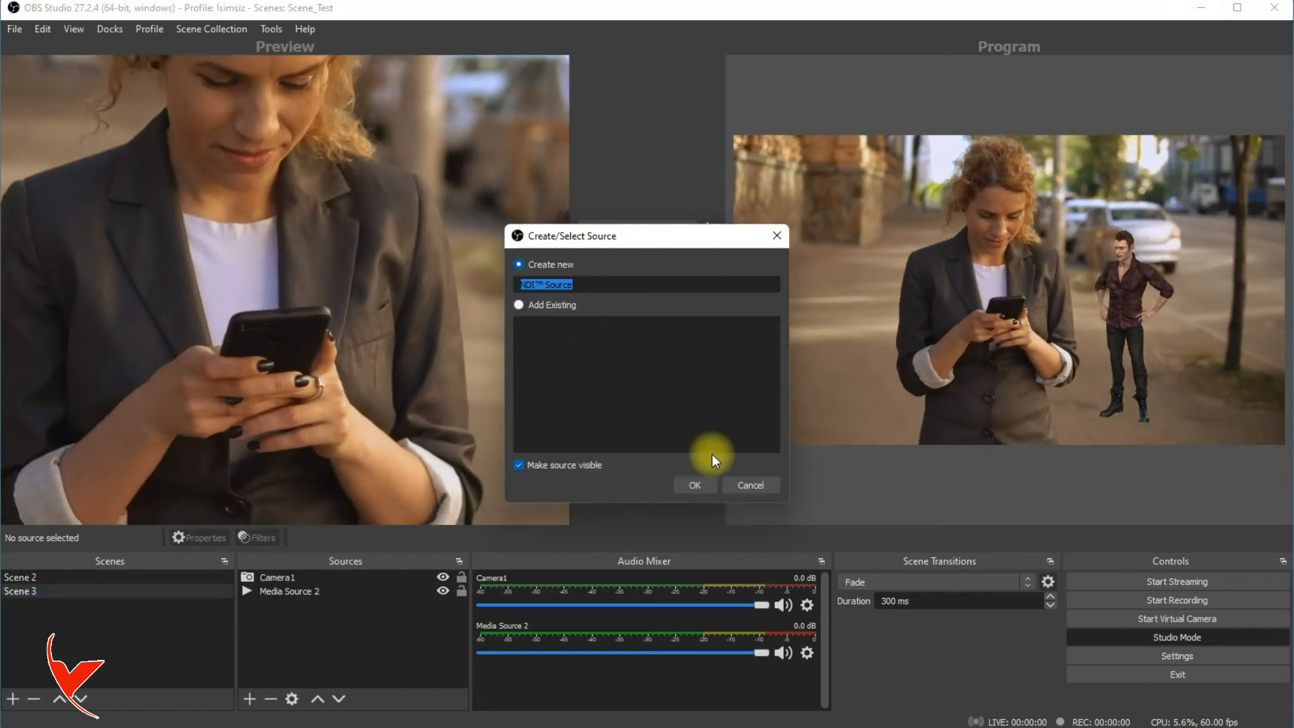
{"action": "left_click", "coordinate": [701, 483]}
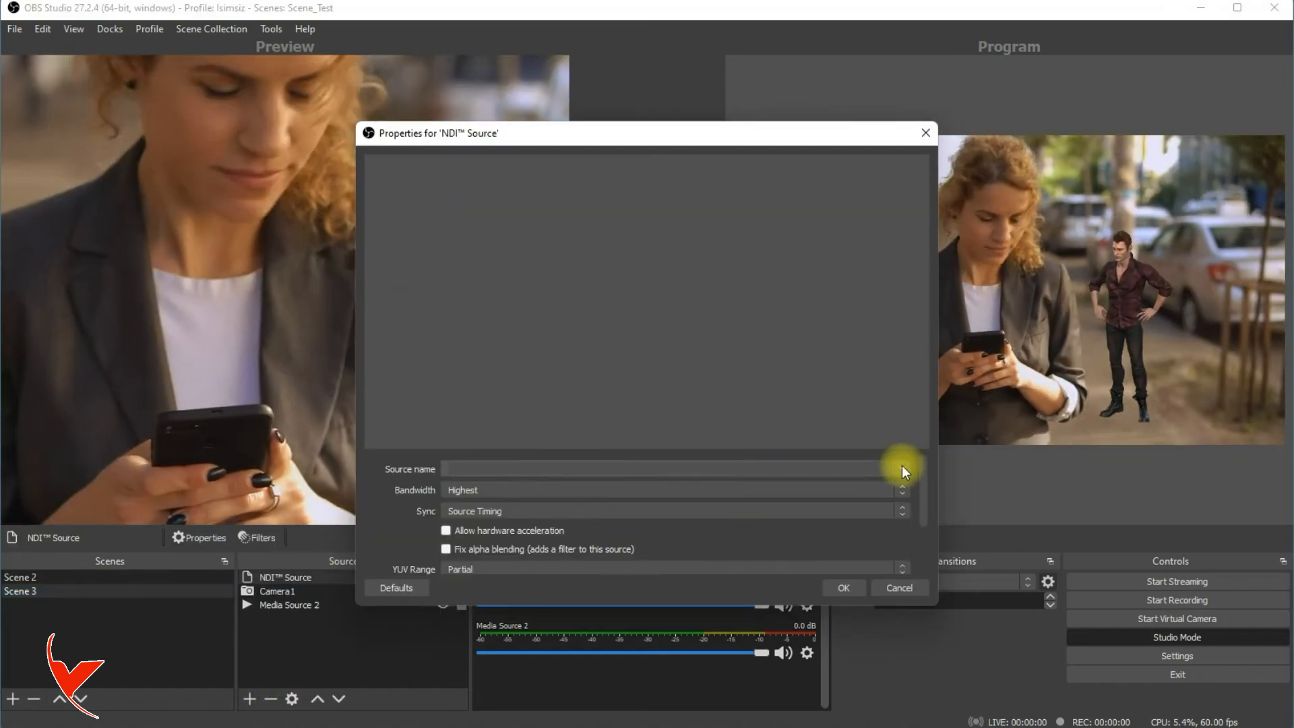
{"action": "left_click", "coordinate": [901, 468]}
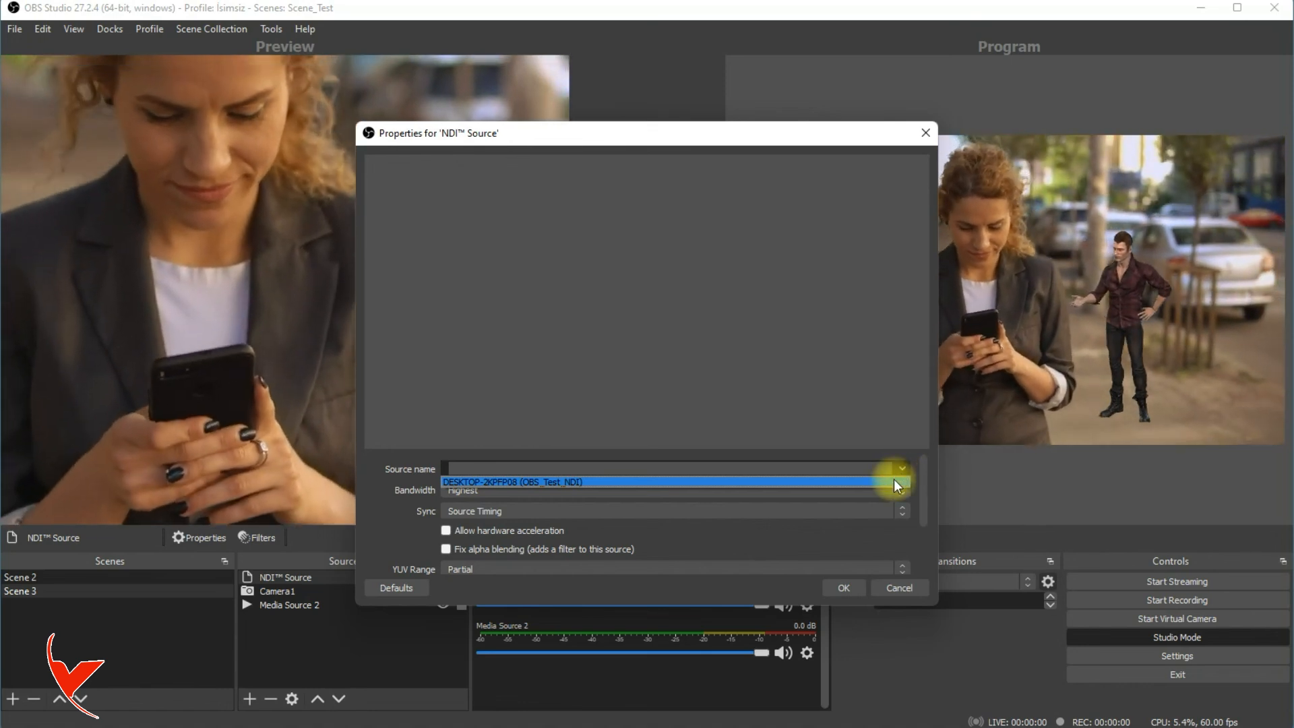
{"action": "left_click", "coordinate": [894, 479]}
{"action": "left_click", "coordinate": [902, 464]}
{"action": "left_click", "coordinate": [901, 462]}
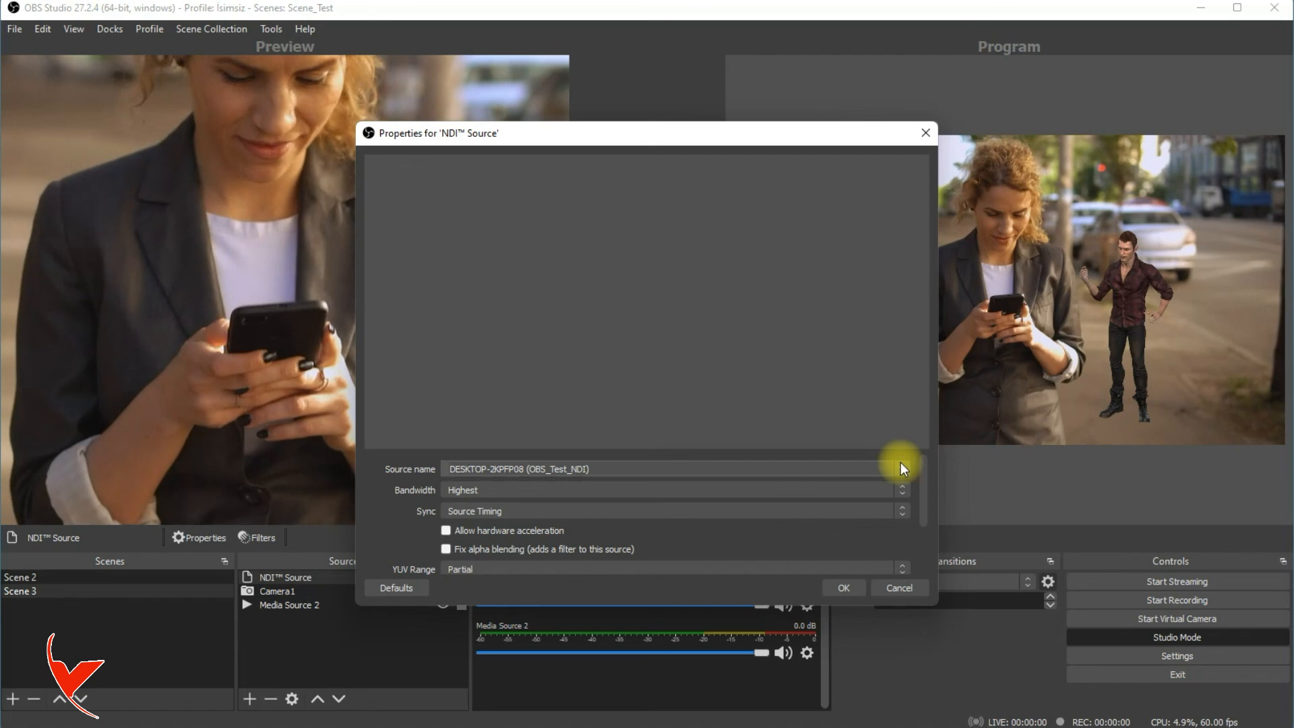
{"action": "left_click", "coordinate": [843, 587]}
{"action": "left_click", "coordinate": [249, 699]}
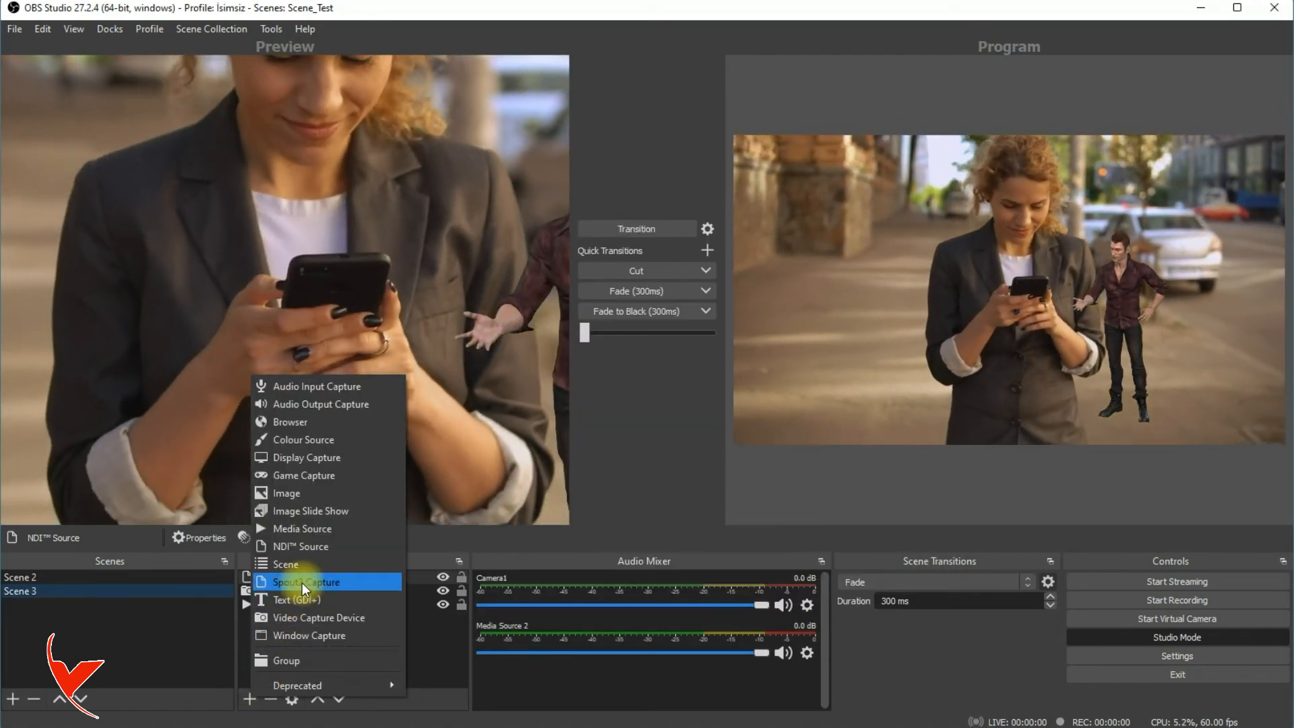
{"action": "left_click", "coordinate": [302, 582]}
{"action": "left_click", "coordinate": [747, 485]}
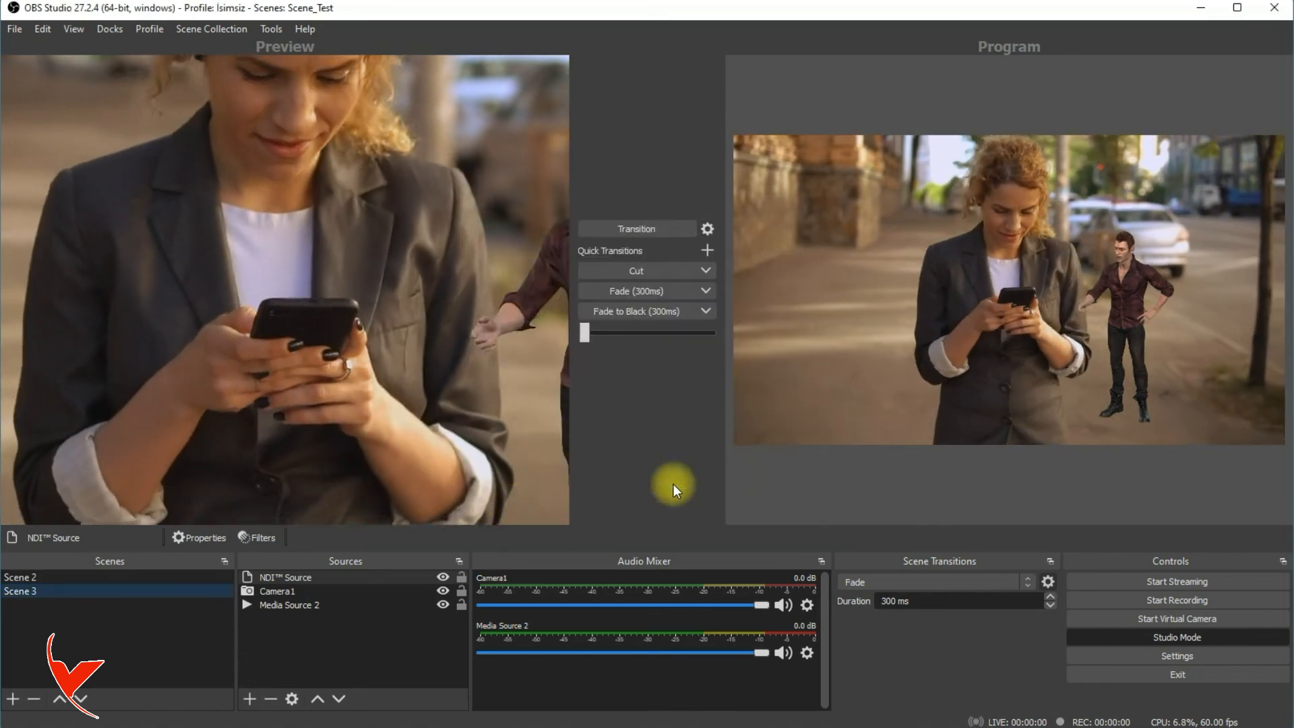
Step: Open the filters of the NDI Source and examine the available effect filters
{"action": "left_click", "coordinate": [261, 536]}
{"action": "left_click", "coordinate": [316, 651]}
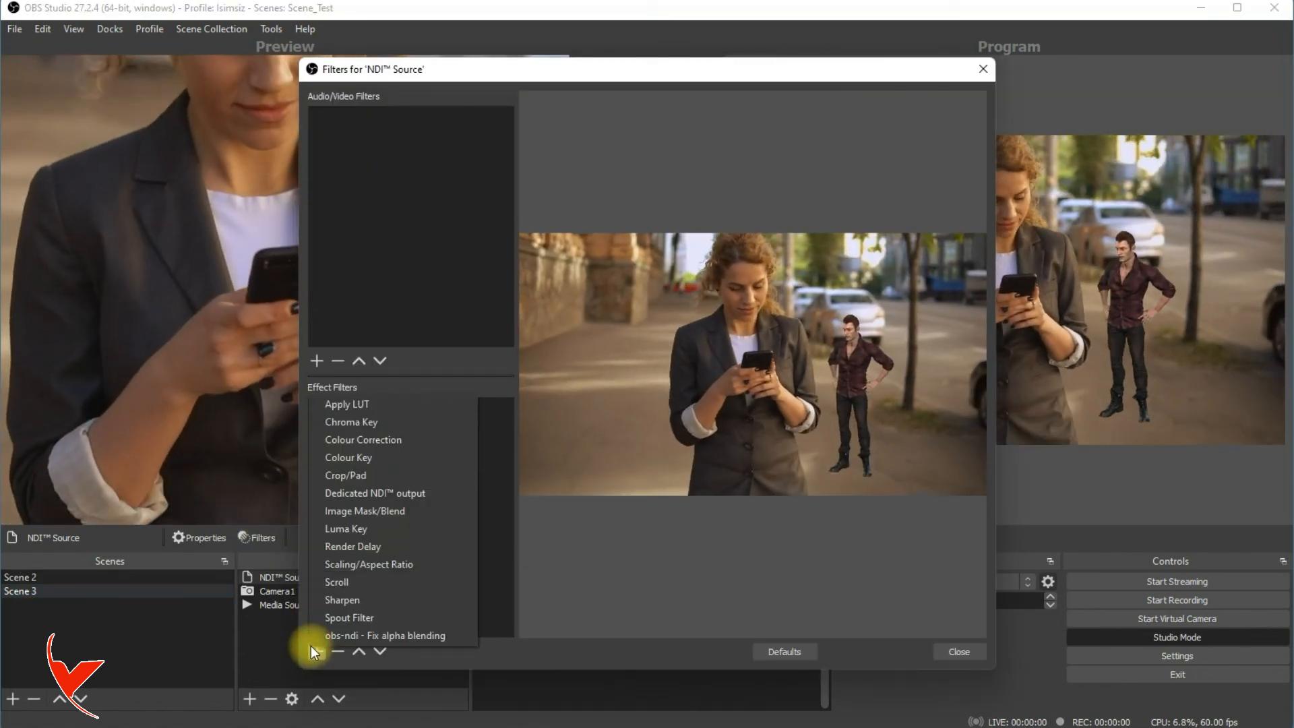